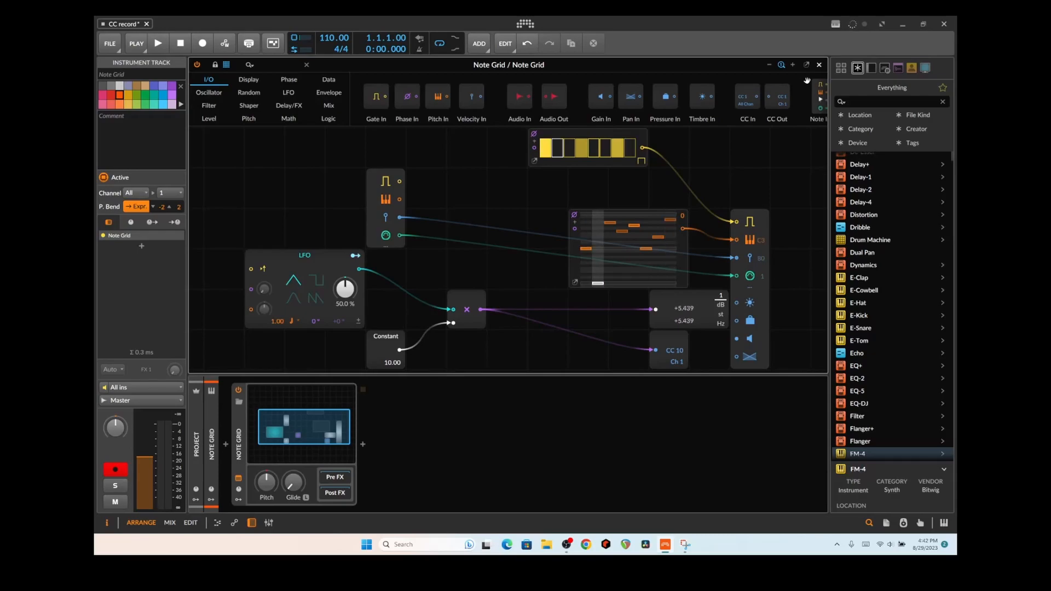
Step: Close the Note Grid editor, add an instrument track and create a one-bar clip at bar 1 on it
click(820, 65)
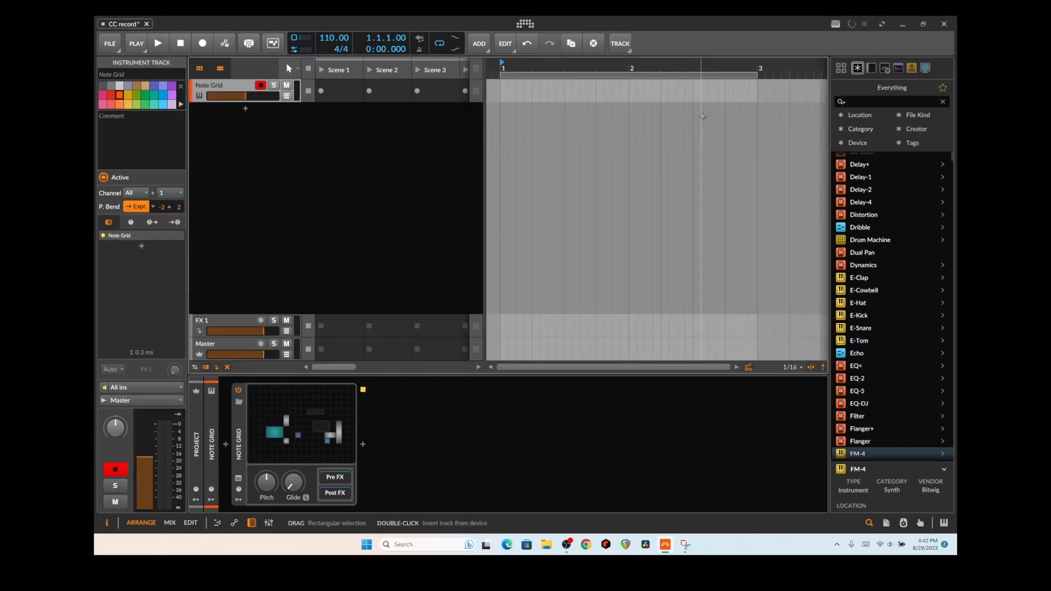
right_click(323, 156)
click(331, 158)
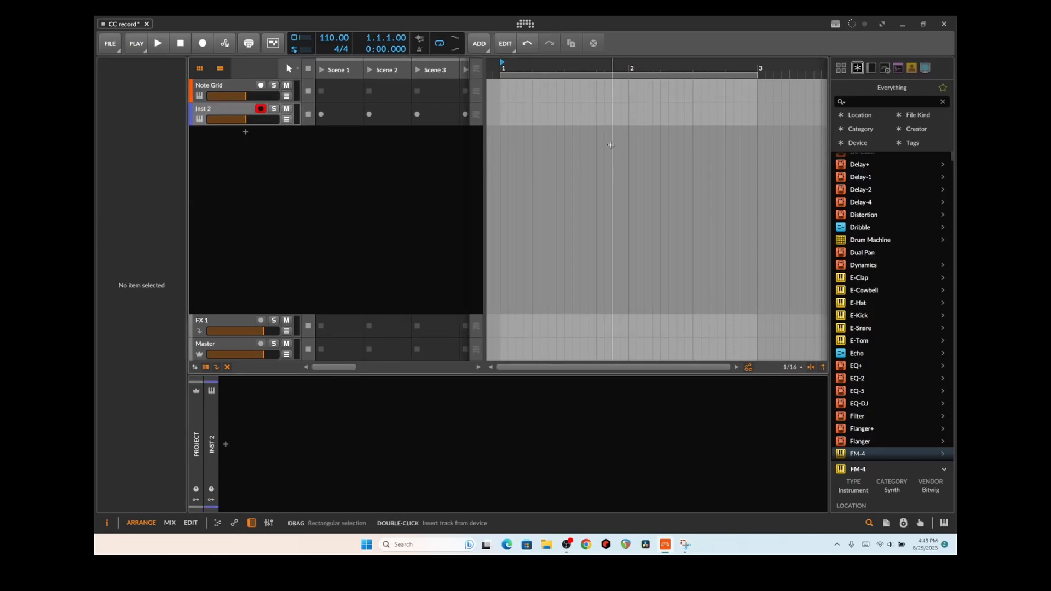
double_click(533, 112)
double_click(564, 109)
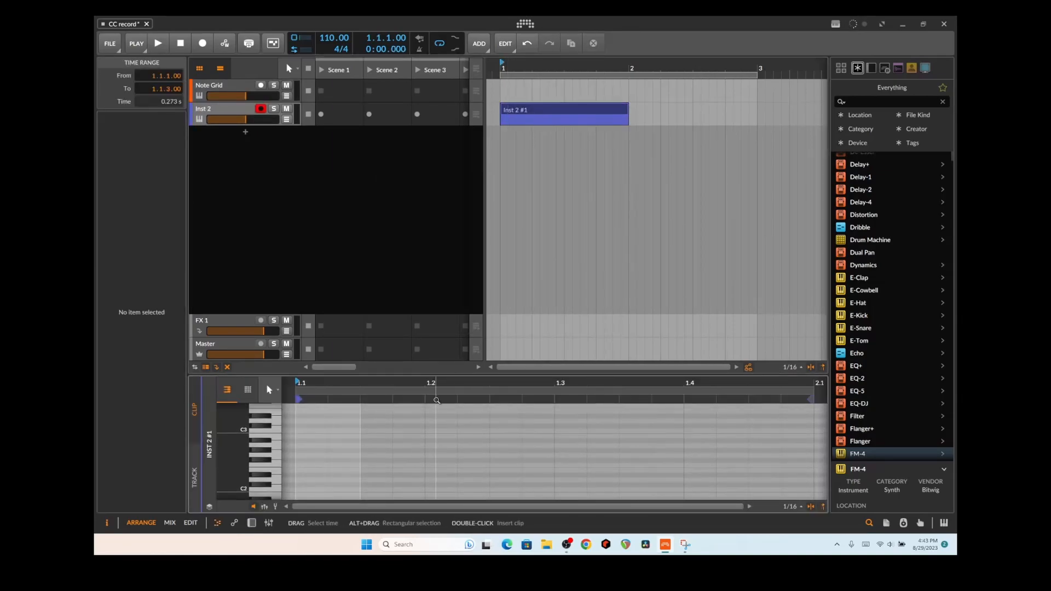
Step: Reveal the Inst 2 volume automation and draw a rising curve, placing a middle point at about +1.9 dB
click(287, 119)
drag(500, 141, 548, 137)
click(559, 138)
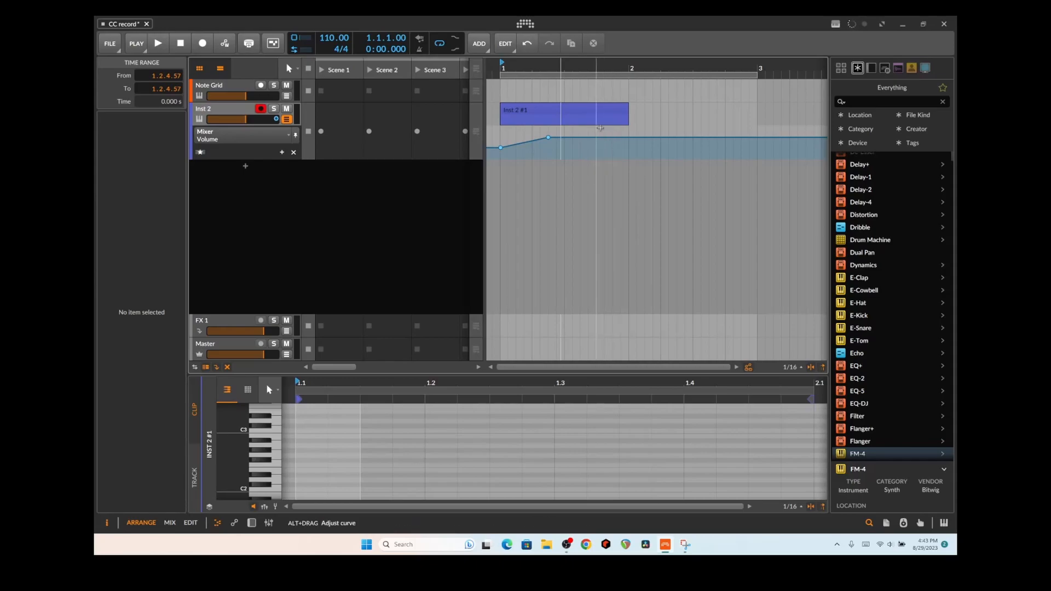
click(590, 140)
drag(519, 143, 519, 139)
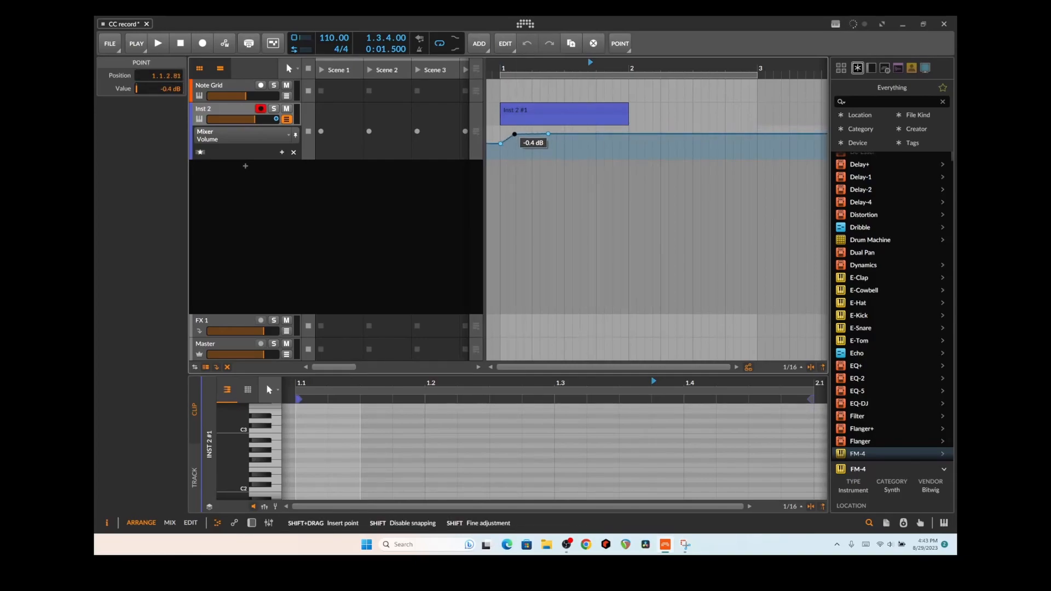
drag(517, 132, 524, 135)
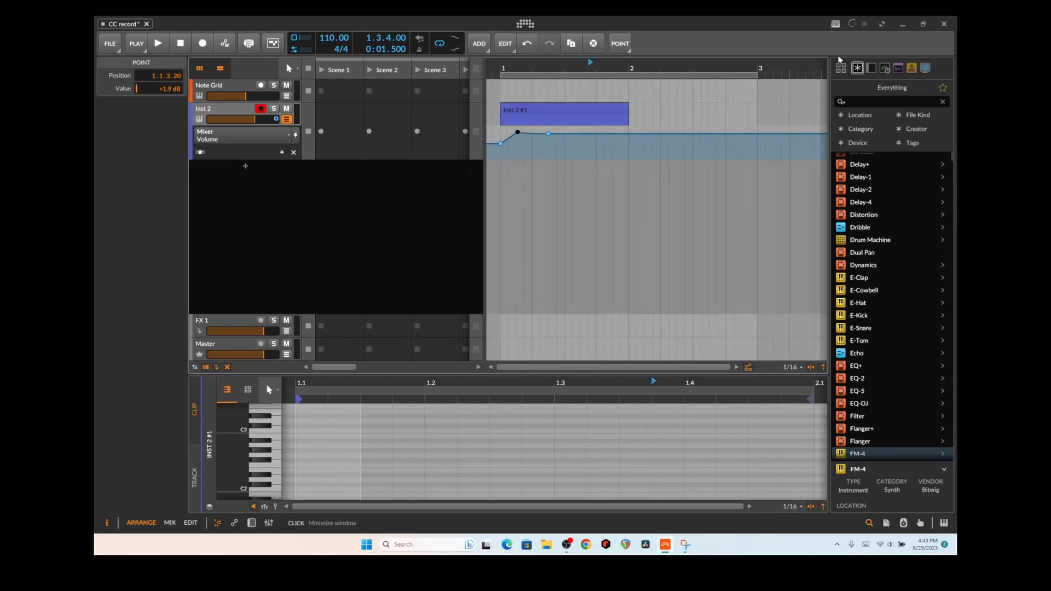
Step: Delete the Inst 2 clip together with its automation, and remove the Inst 2 track
click(549, 109)
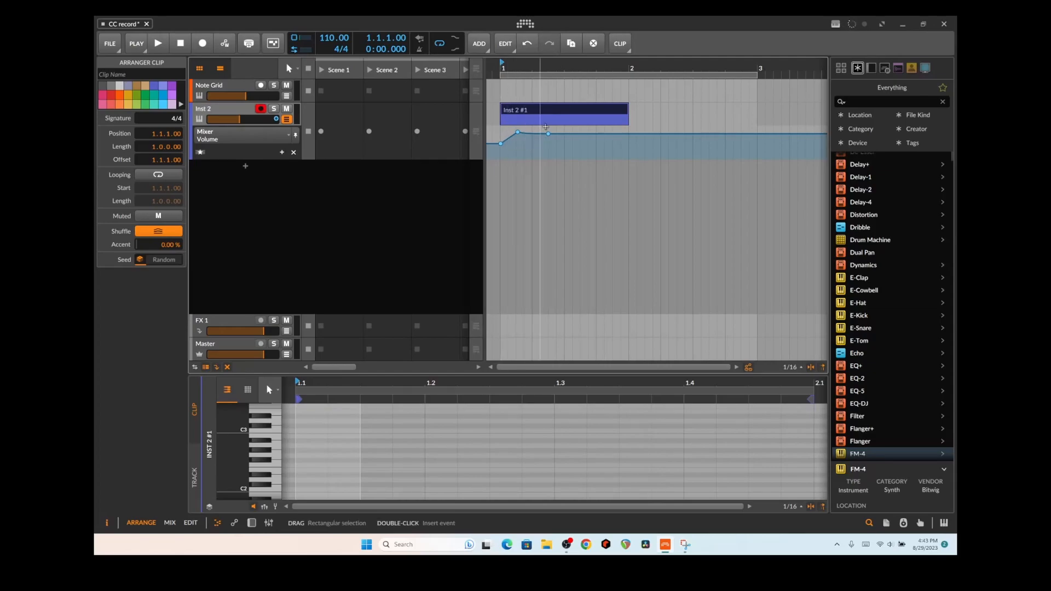
click(254, 96)
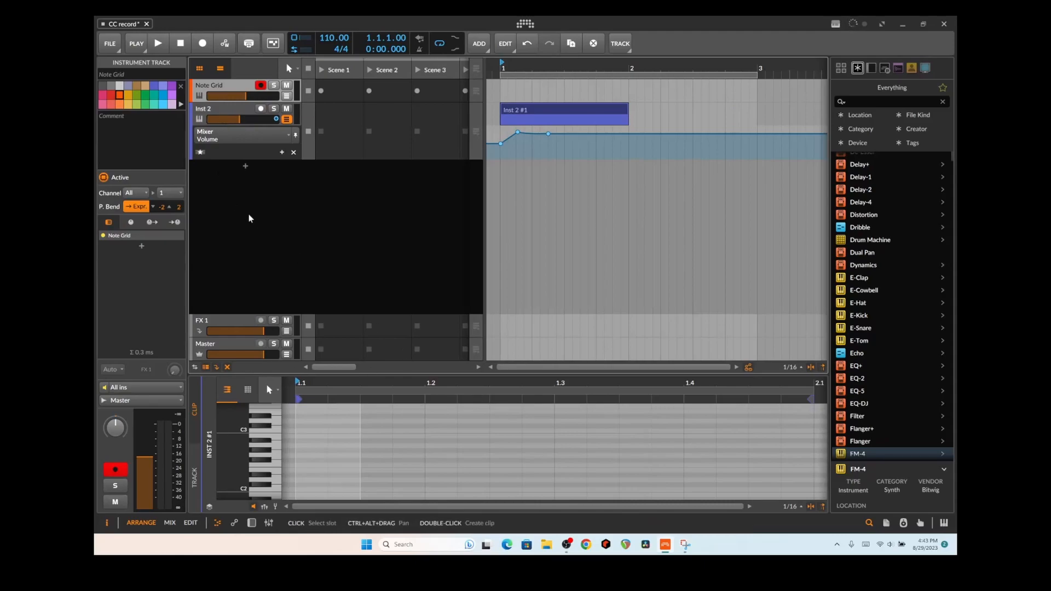
mouse_move(519, 135)
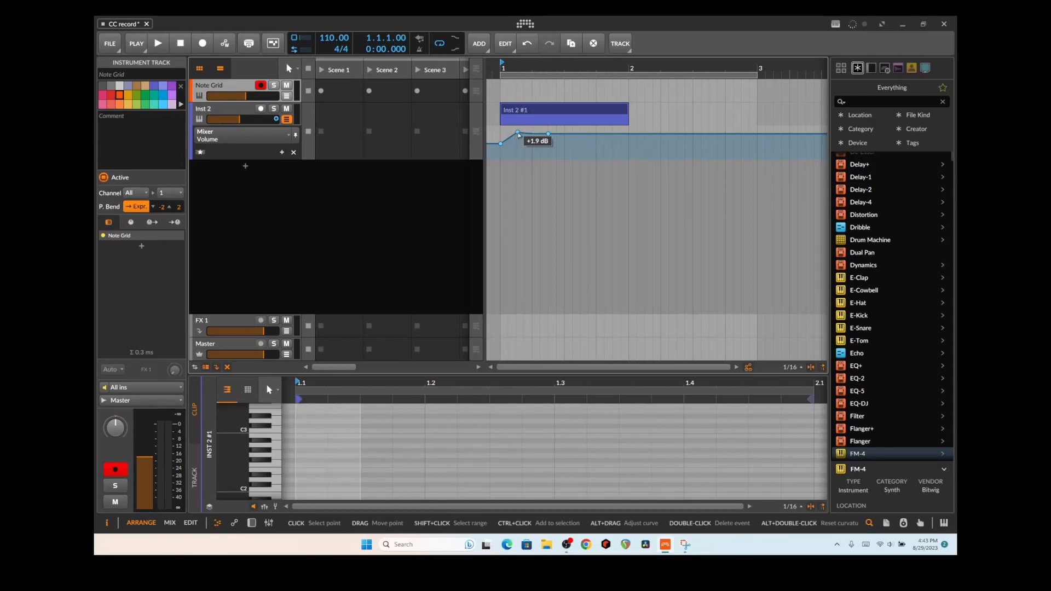
click(542, 114)
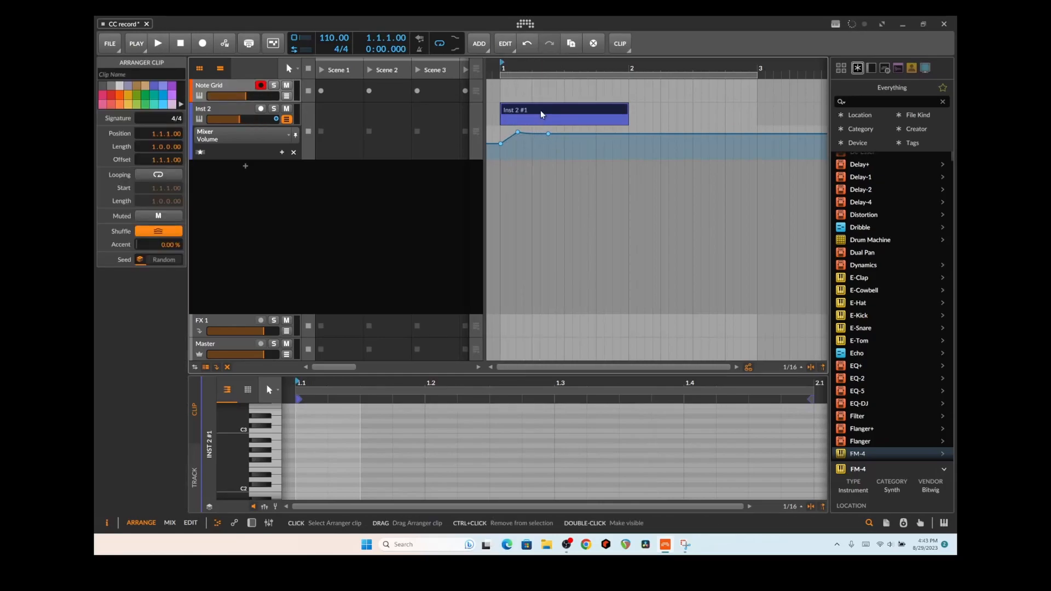
key(Delete)
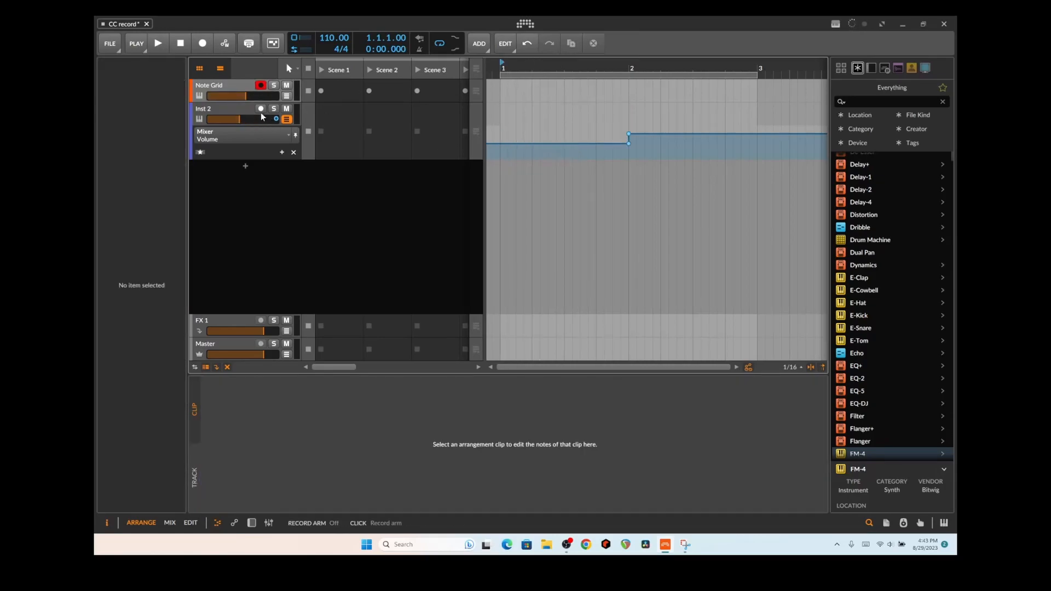
click(240, 110)
key(Delete)
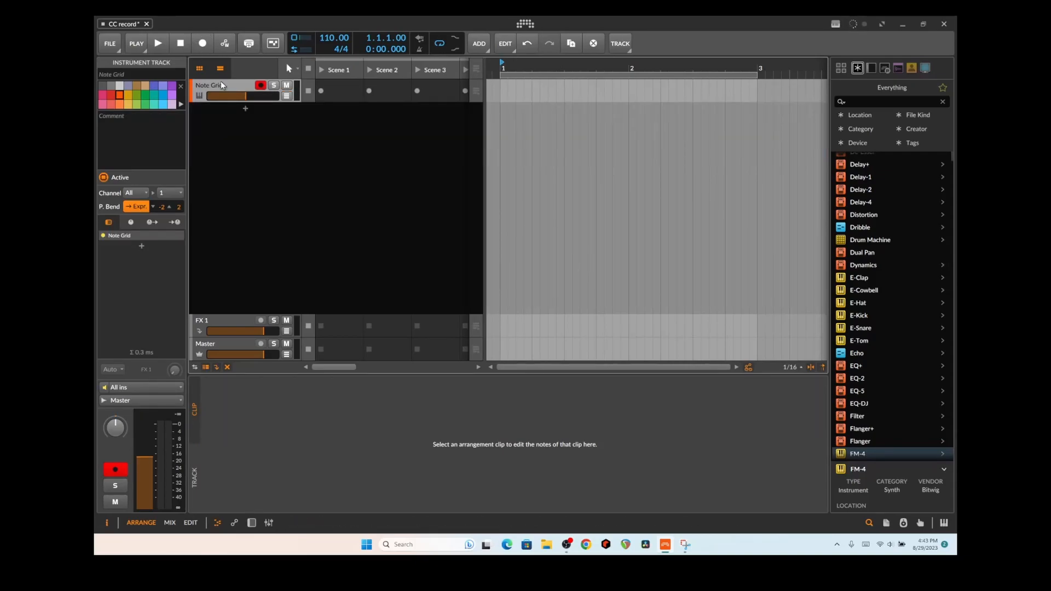
Step: Open the Note Grid patch and examine its Constant, CC Out, Value Readout and Gates modules
click(251, 522)
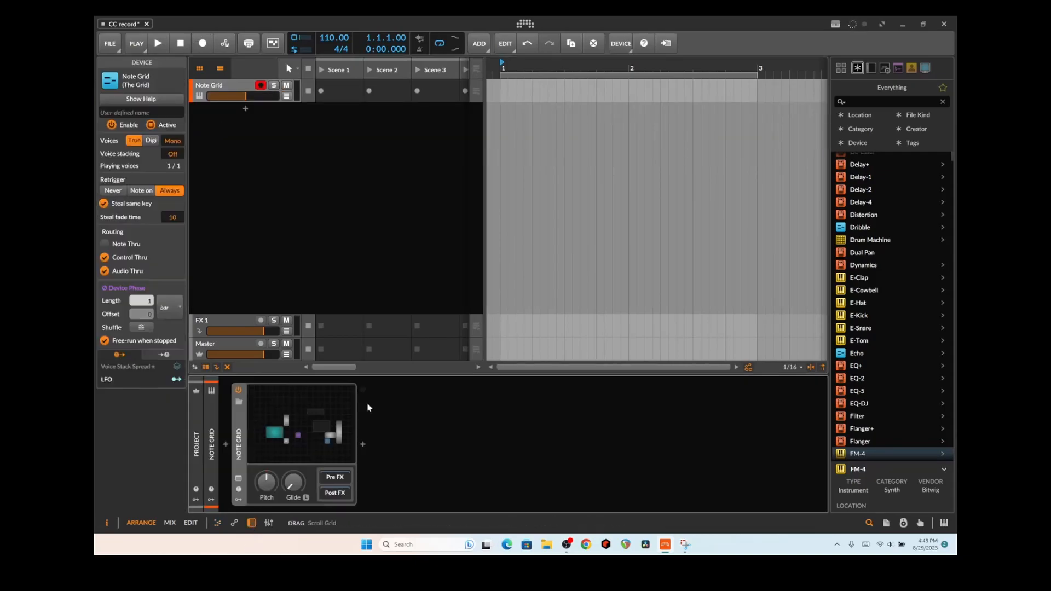
click(289, 396)
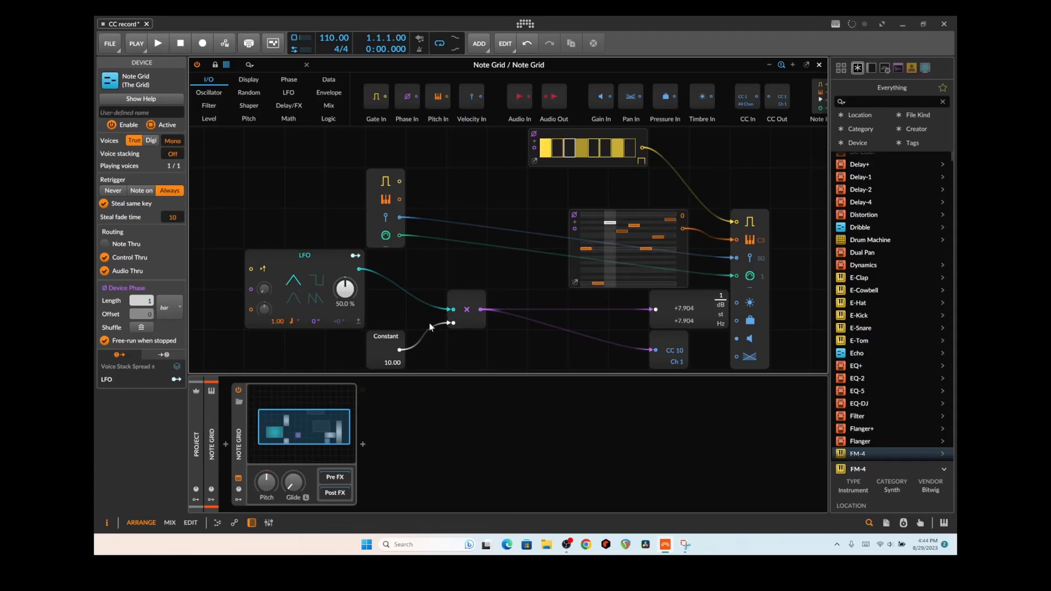
click(387, 349)
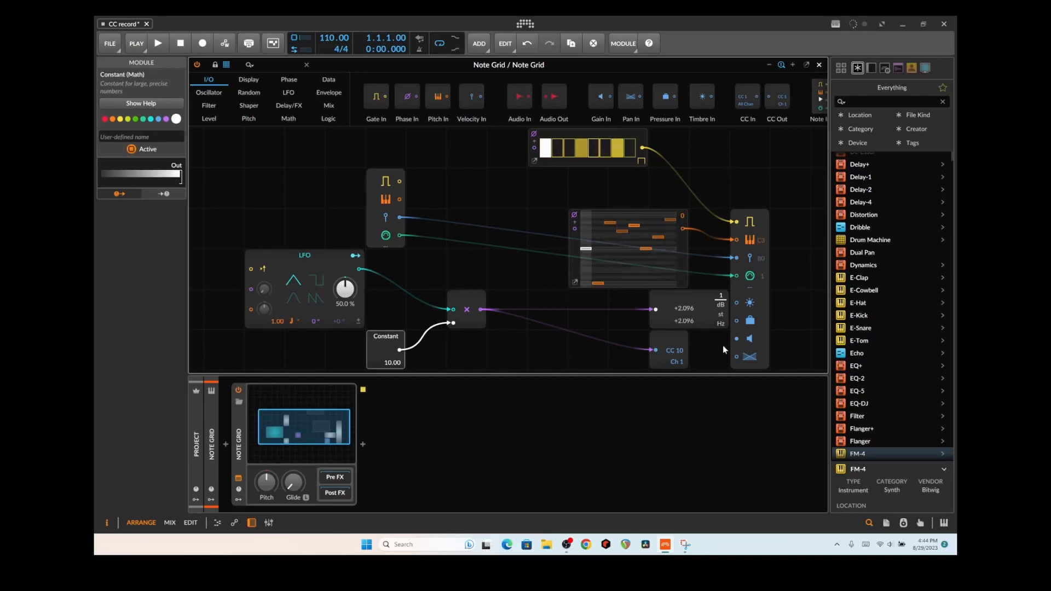
click(669, 345)
click(665, 310)
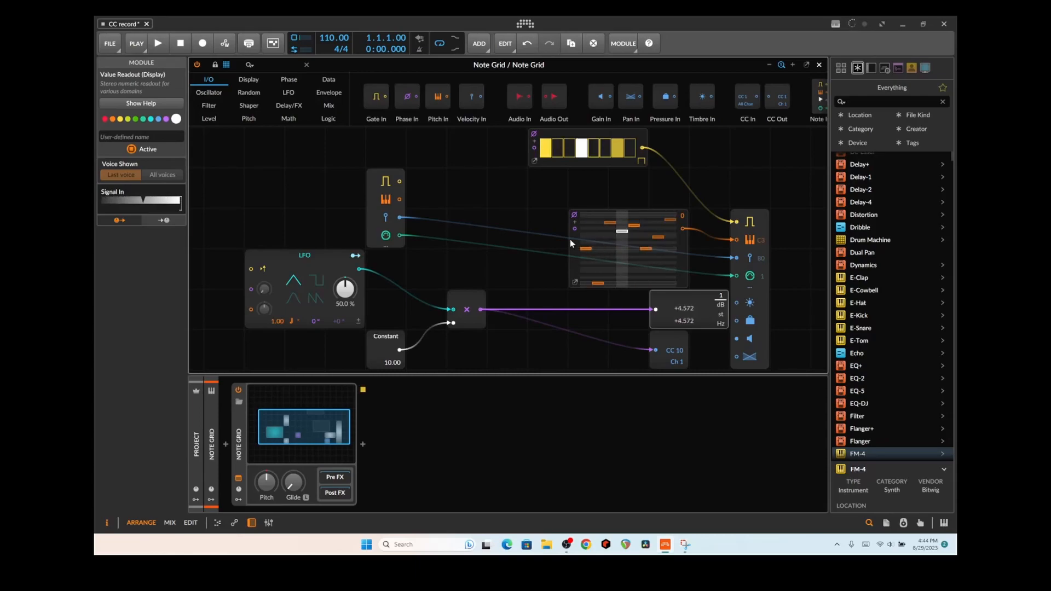
click(572, 162)
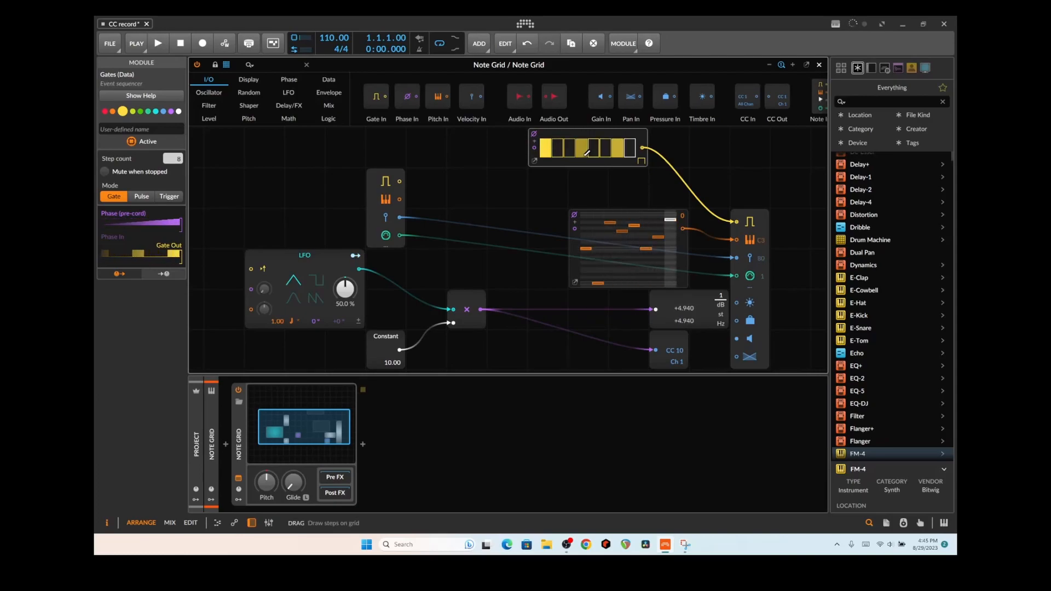
Step: Close the grid editor, add a new instrument track and set its input to the Note Grid device
click(818, 65)
right_click(266, 152)
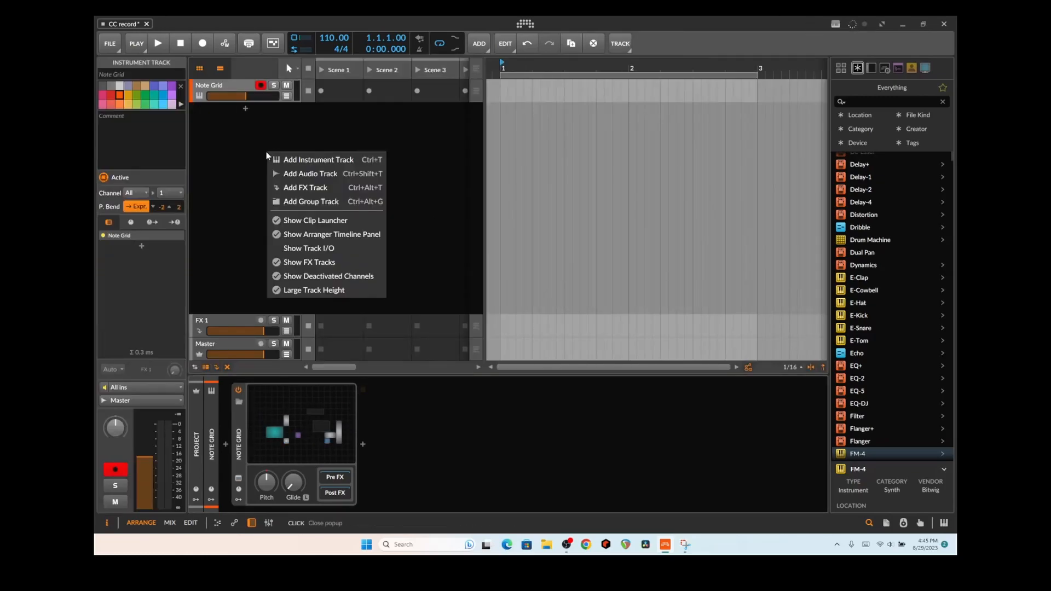
click(317, 159)
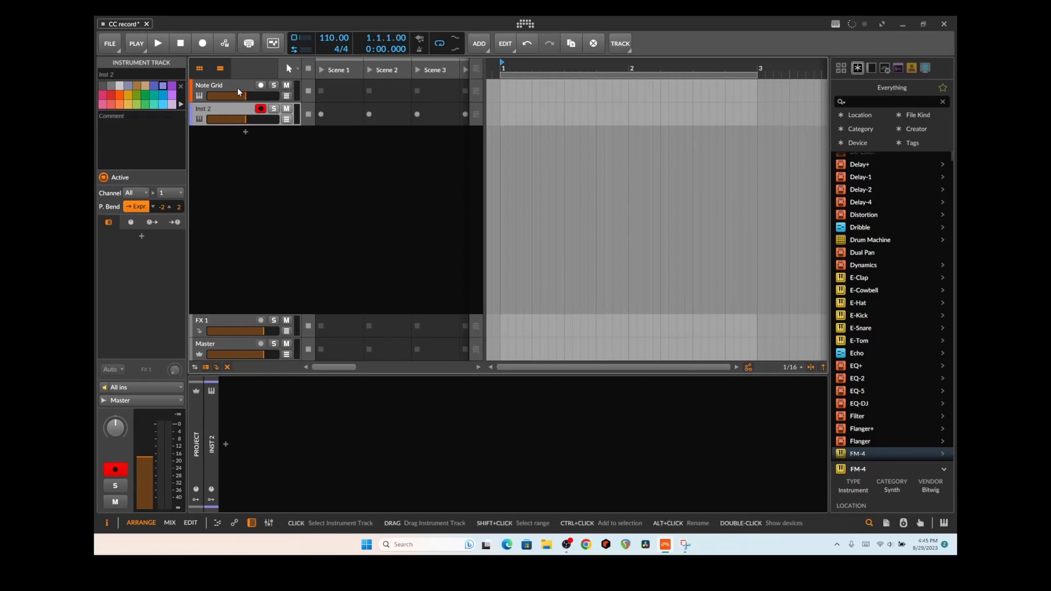
click(129, 387)
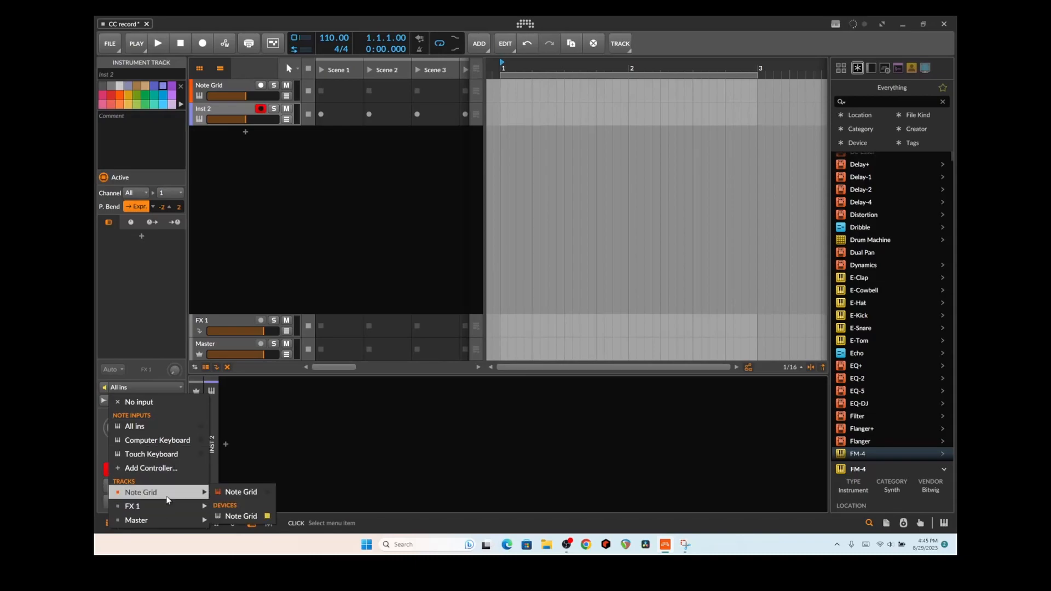
mouse_move(186, 492)
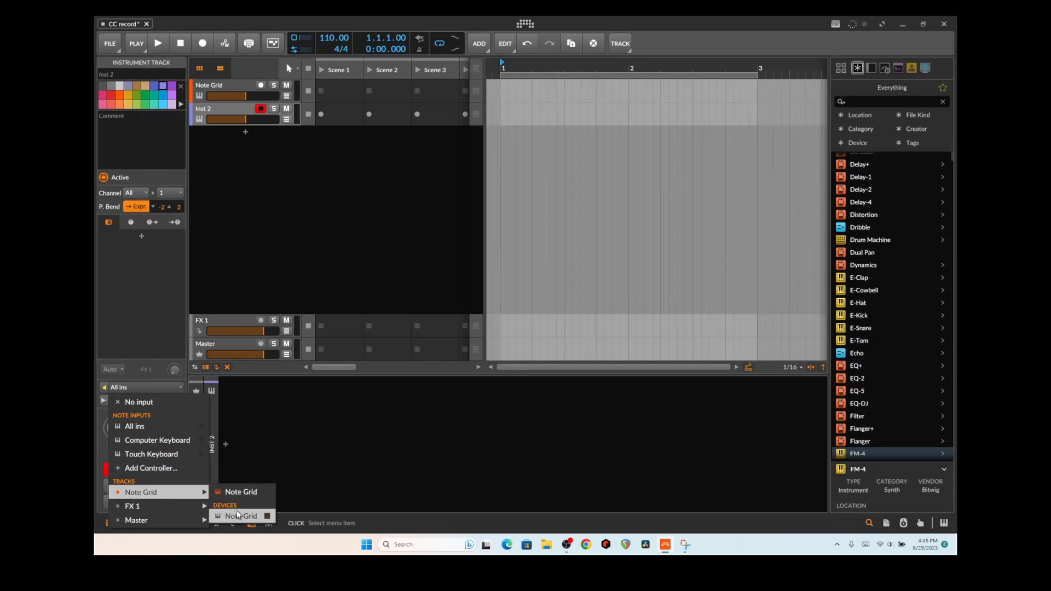
click(238, 516)
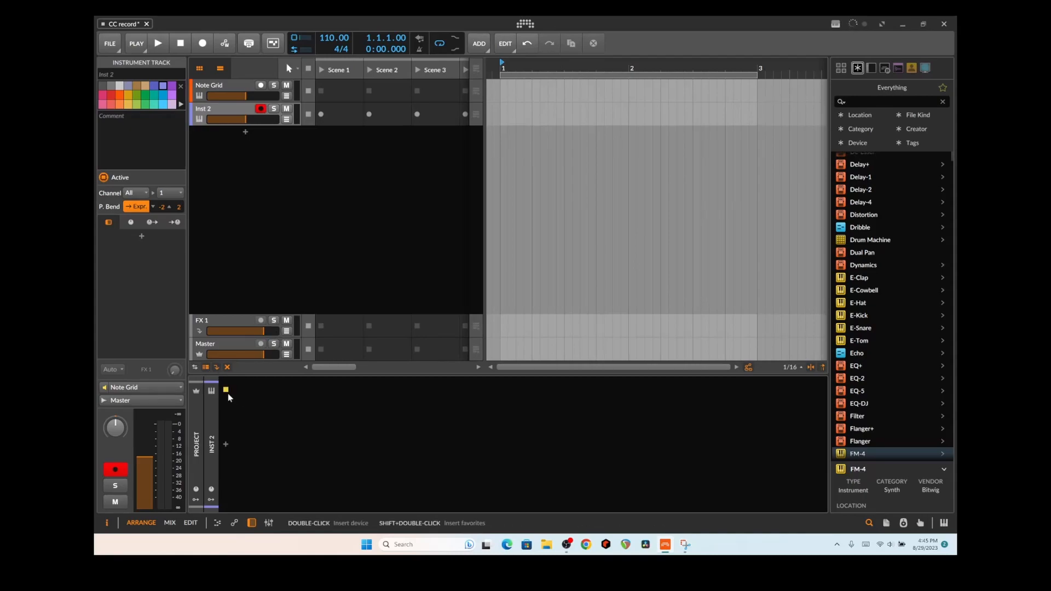
Step: Record the Note Grid output onto Inst 2 for two bars and display its MIDI Ch. 1 Pan (#10) automation
click(158, 45)
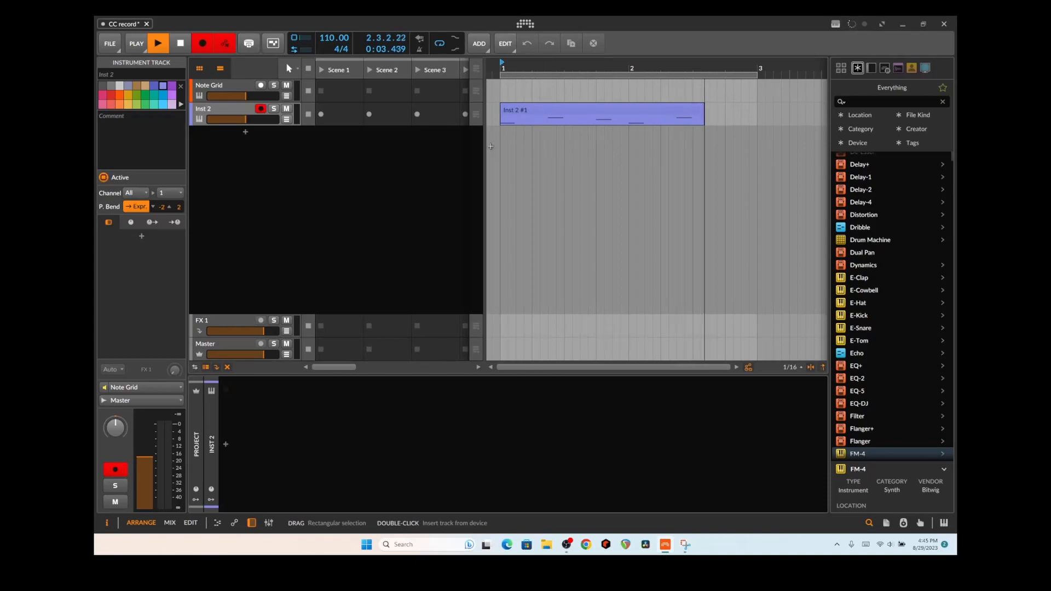
click(287, 119)
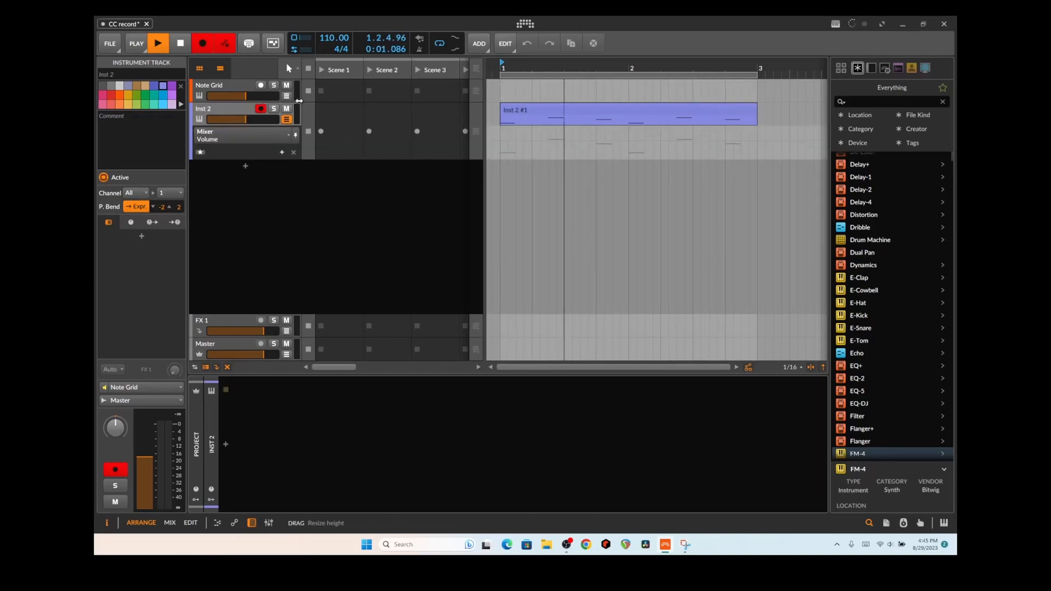
click(246, 138)
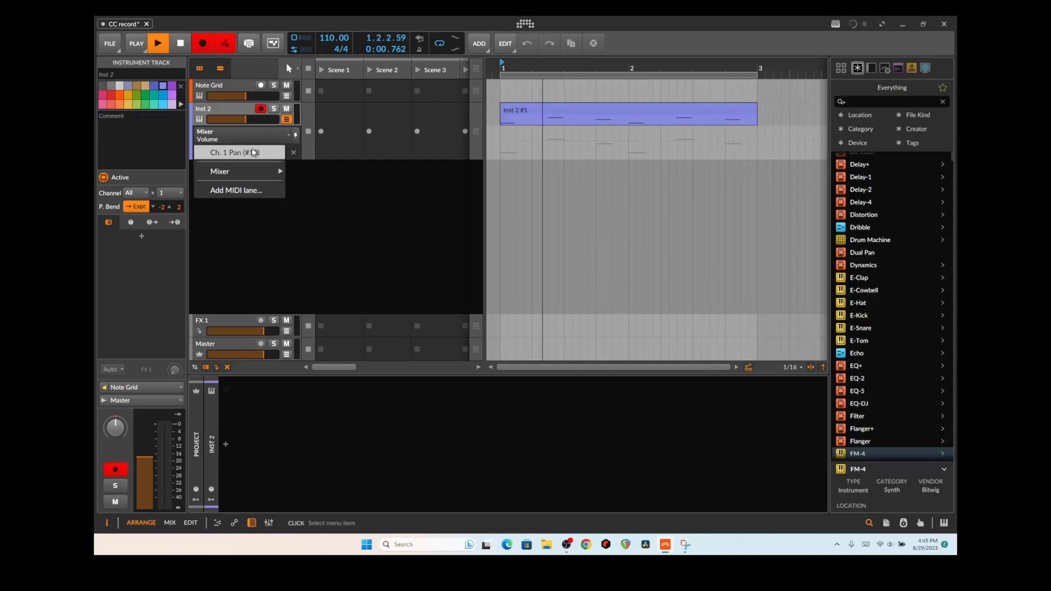
click(252, 152)
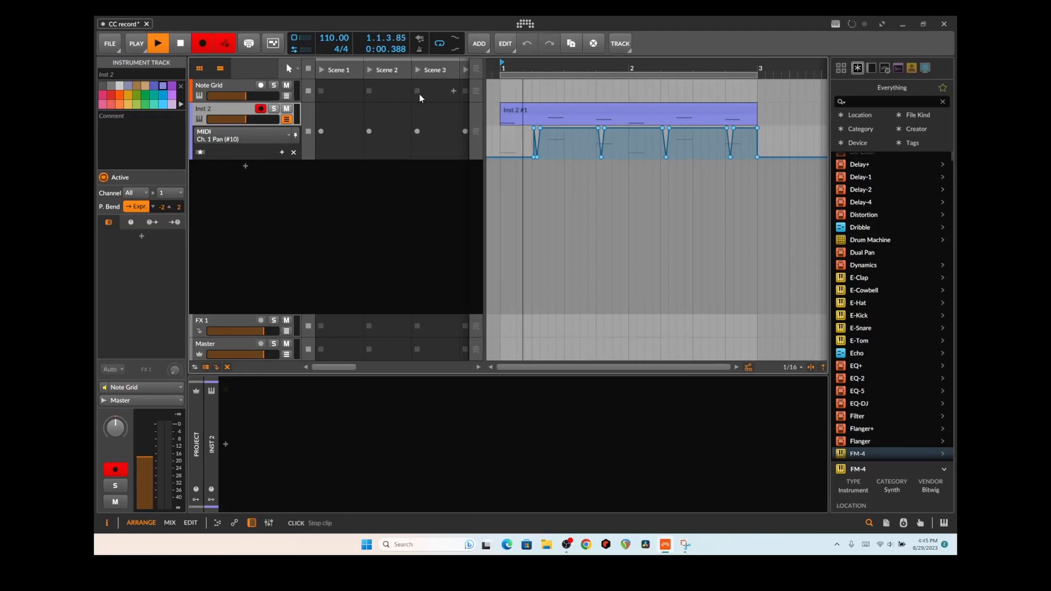
click(179, 44)
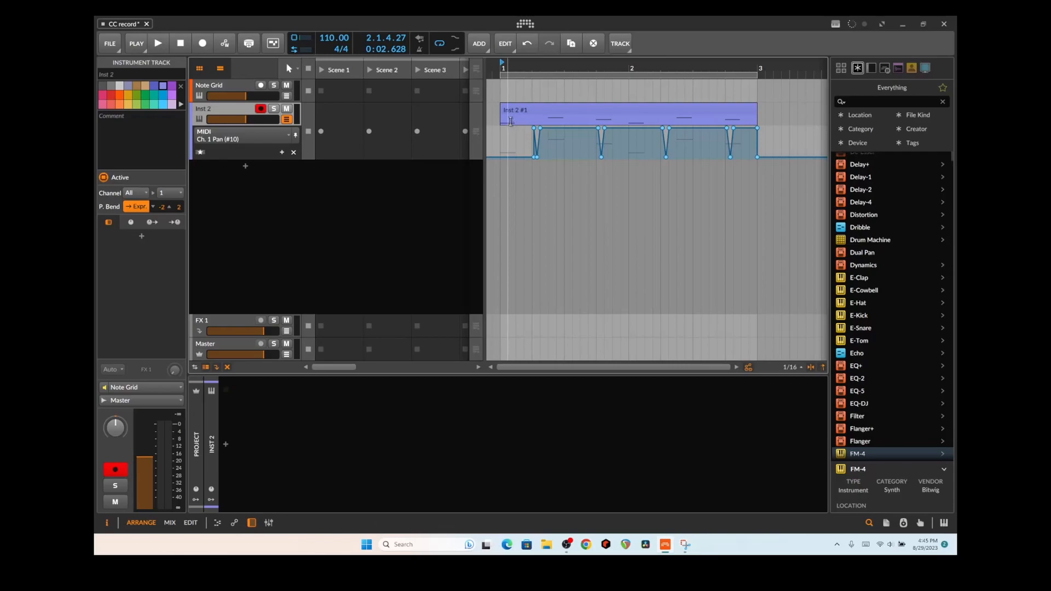
Step: Copy all recorded Ch. 1 Pan (#10) automation points and paste them into the Mixer Volume lane at bar 1
drag(509, 131, 774, 179)
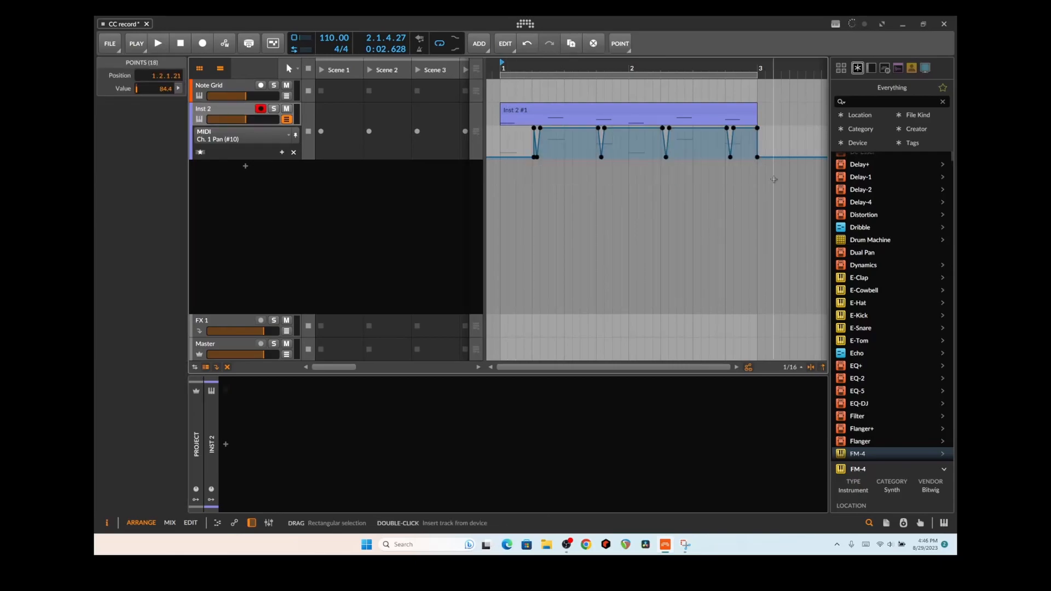
click(293, 143)
mouse_move(257, 172)
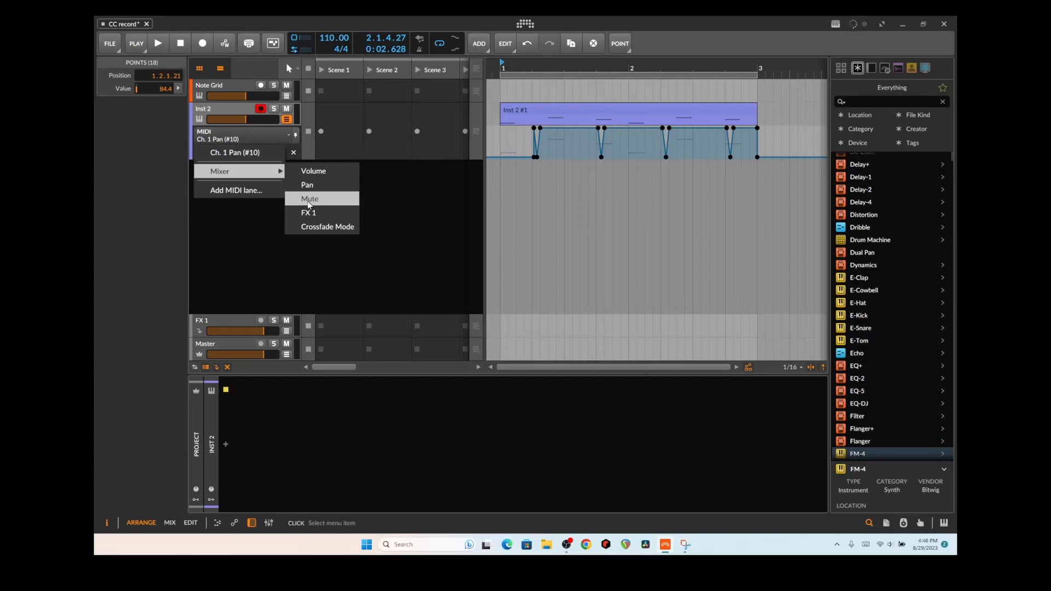
click(312, 172)
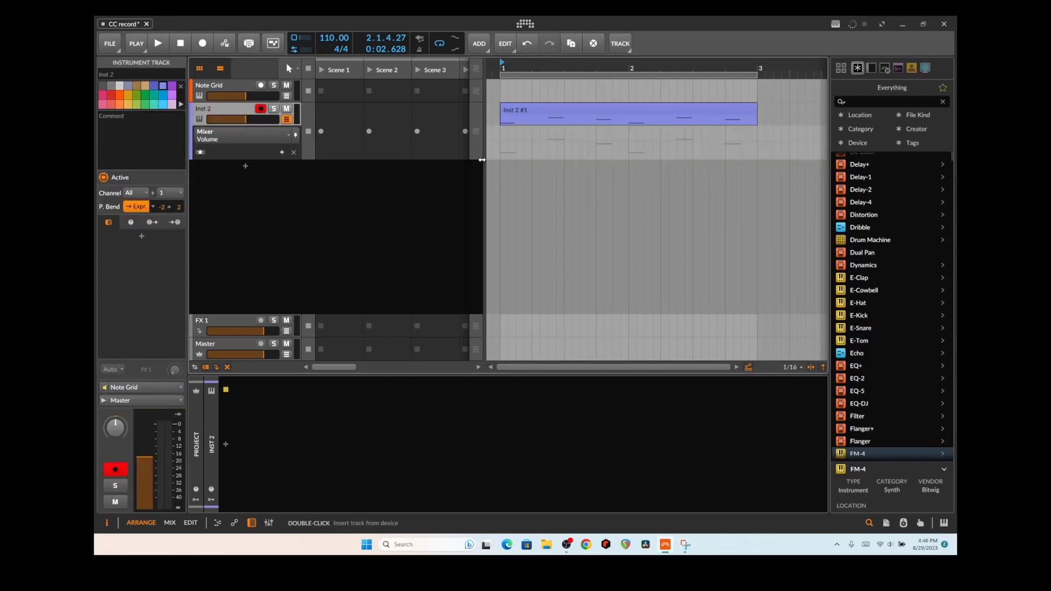
click(495, 156)
key(ctrl+v)
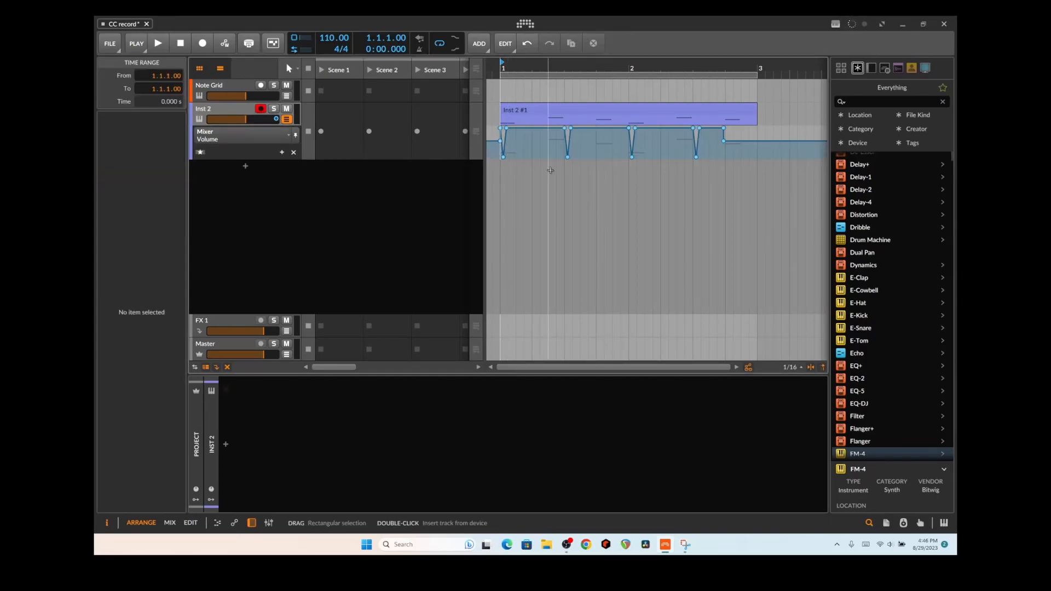
Step: Shift all the pasted volume automation points slightly later in the timeline
drag(494, 127, 726, 147)
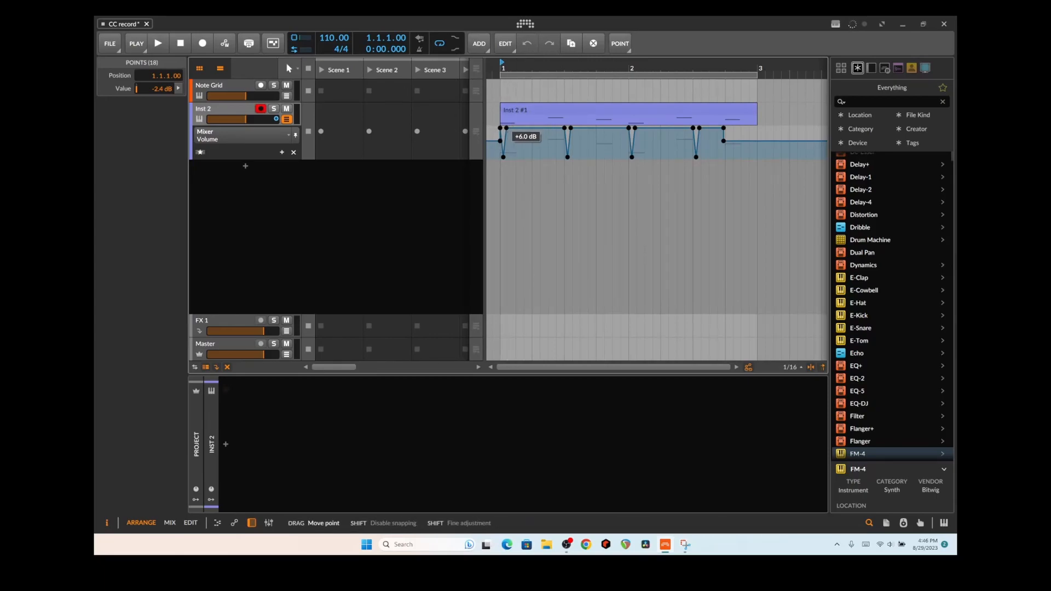
drag(506, 128, 516, 129)
click(544, 186)
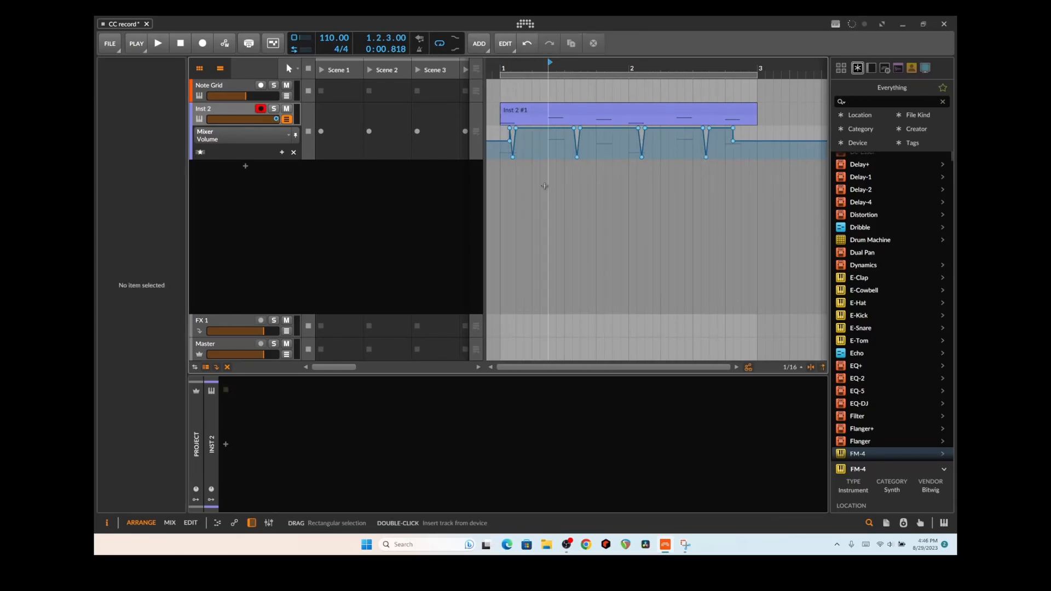
Step: Switch the Inst 2 lane back to MIDI Ch. 1 Pan (#10) and show all of the track's automation lanes
click(261, 137)
click(230, 152)
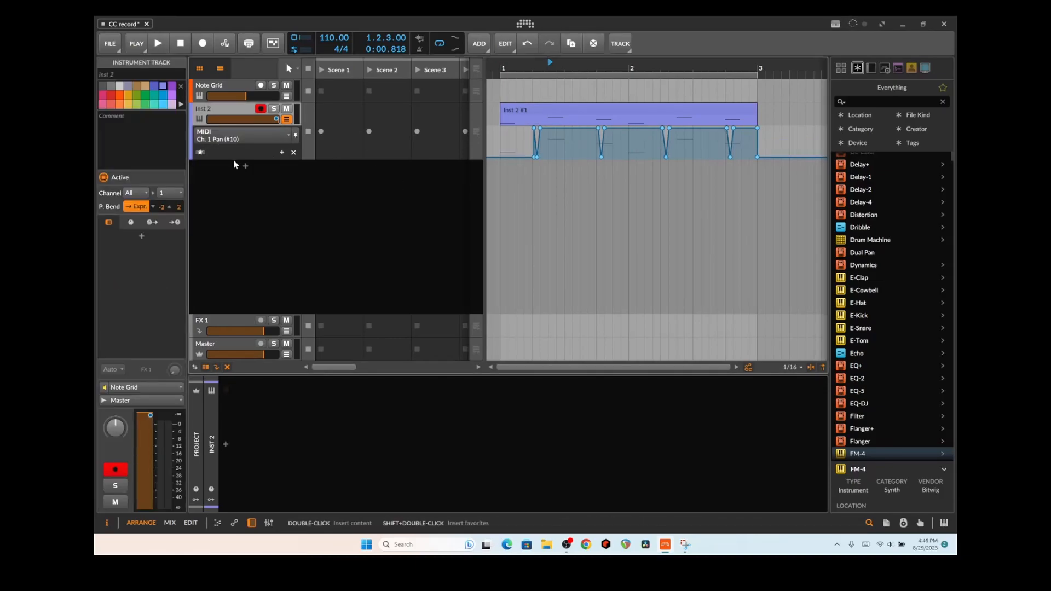
click(200, 152)
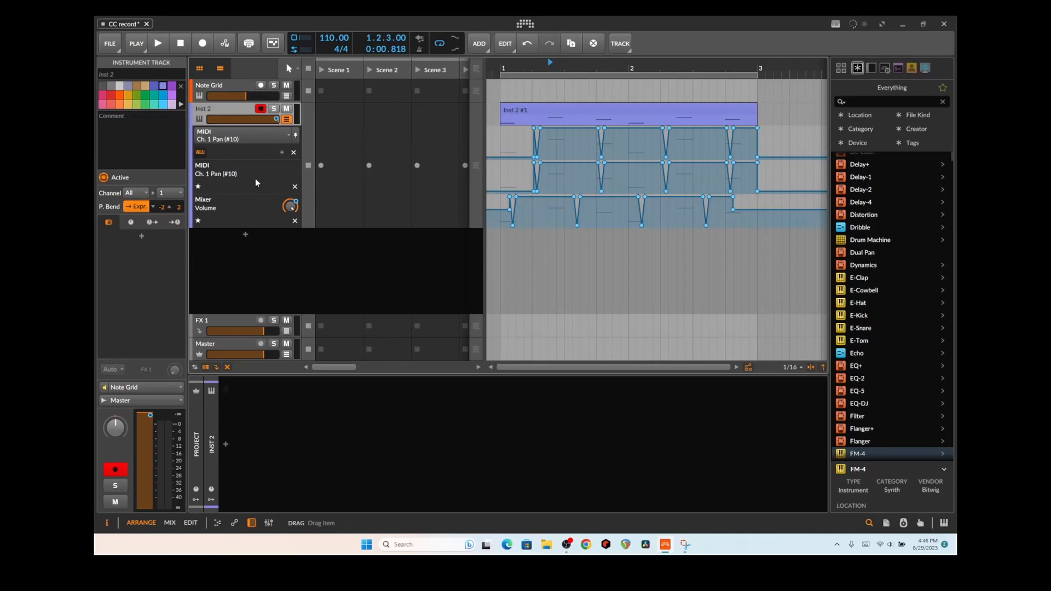
Step: Select all the Mixer Volume automation points and shift them later so they line up with the recorded pan points
click(508, 202)
drag(509, 205, 828, 253)
click(648, 200)
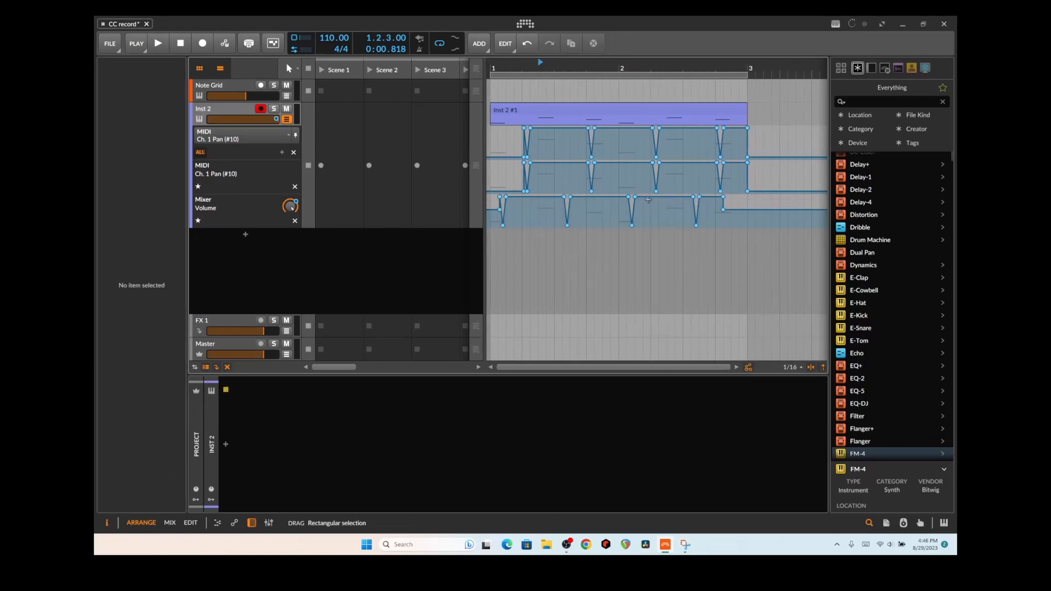
click(648, 200)
drag(491, 195, 774, 227)
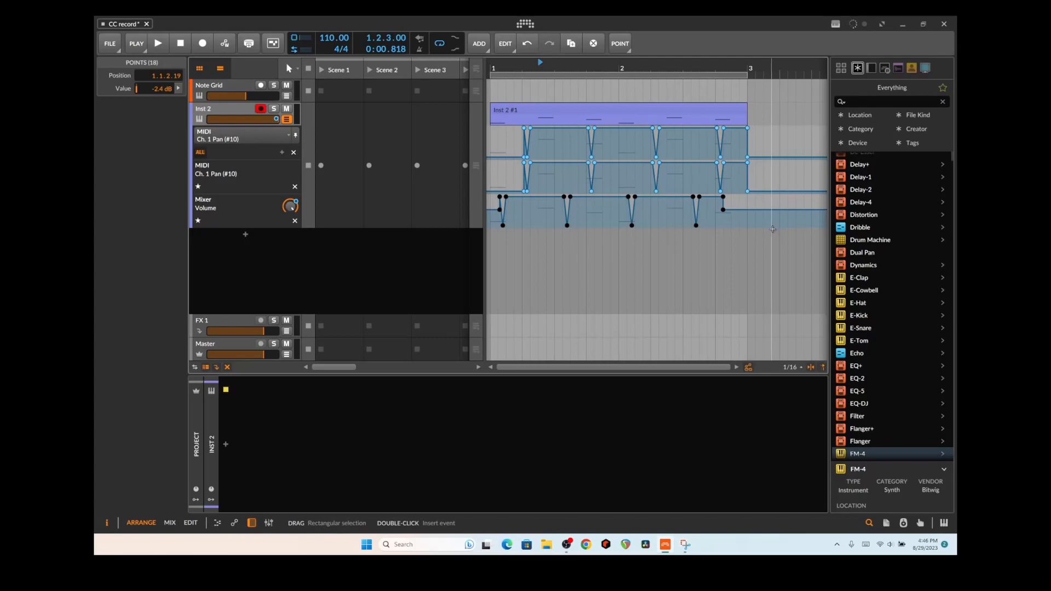
drag(505, 196, 530, 197)
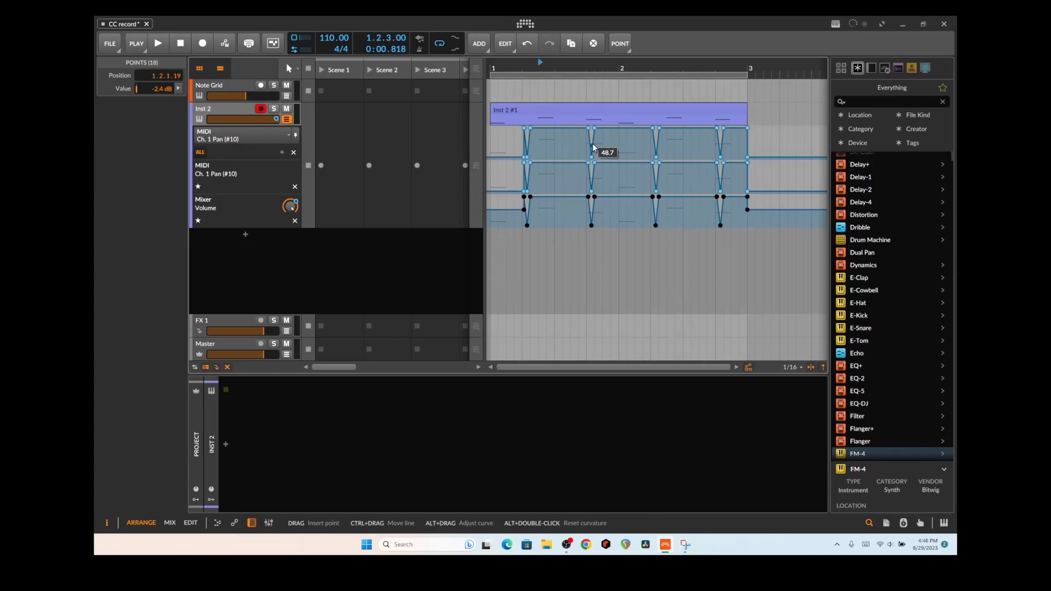
Step: Reshape the volume curve between its second and third dips, placing a point at 2.1.1.00 with a value of -15.0 dB
click(643, 192)
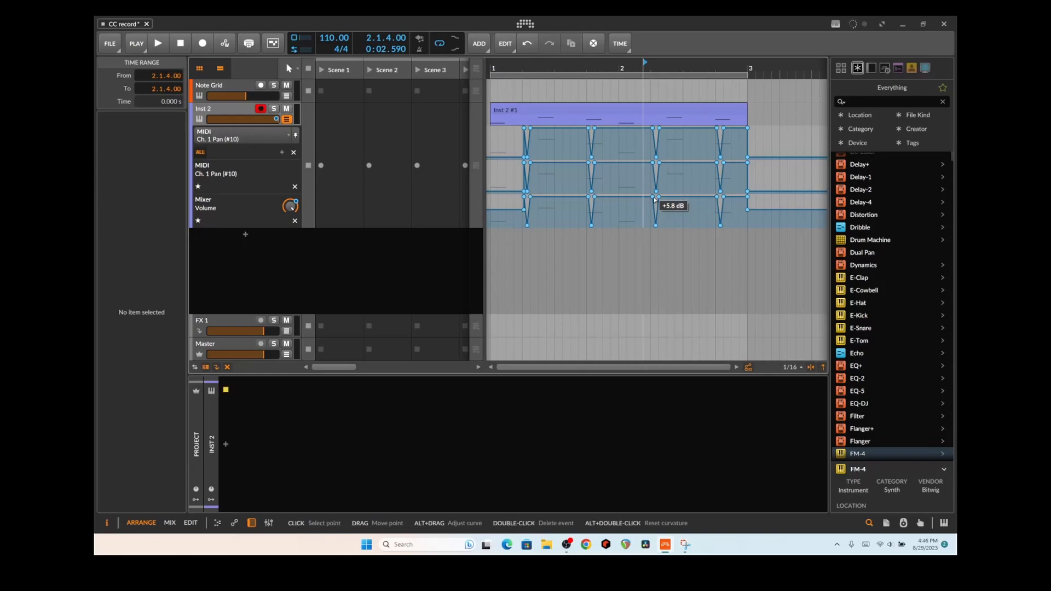
drag(653, 198, 619, 211)
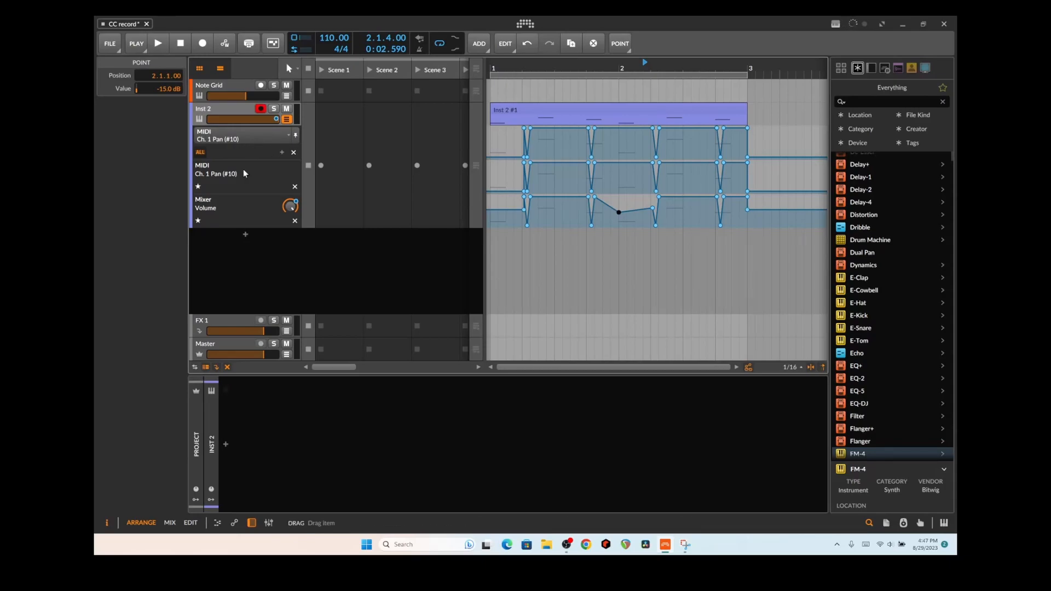
click(223, 132)
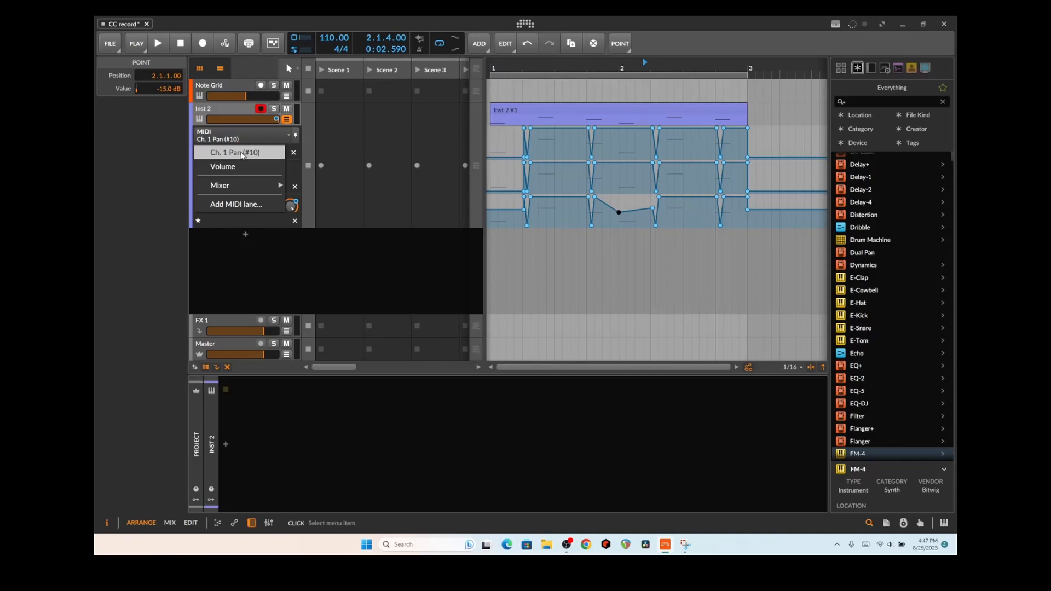
click(216, 94)
Step: Set the CC Out module in the Note Grid patch to CC 9 and close the patch
click(228, 84)
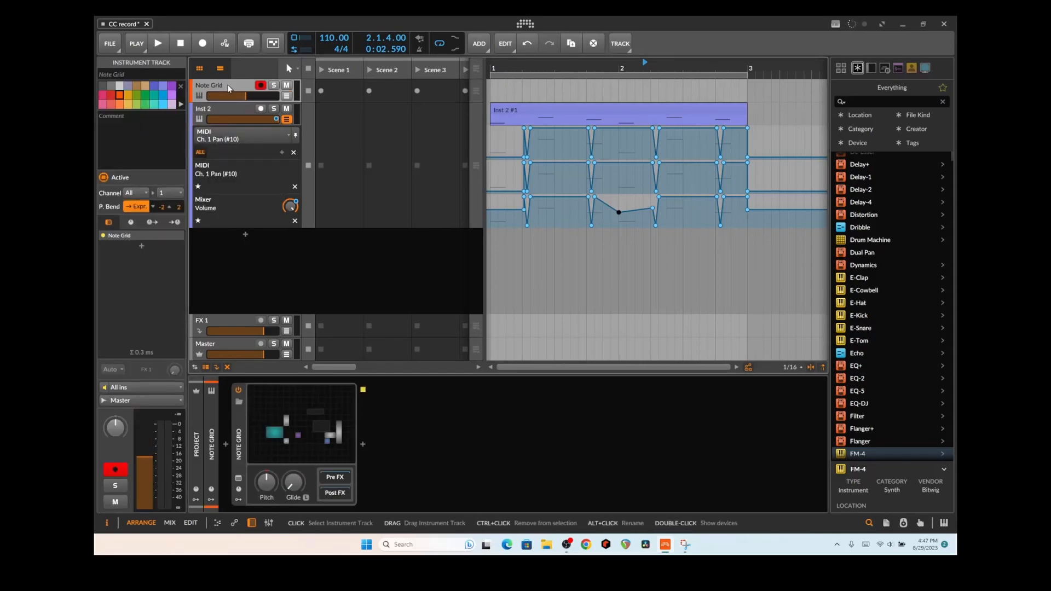
click(318, 399)
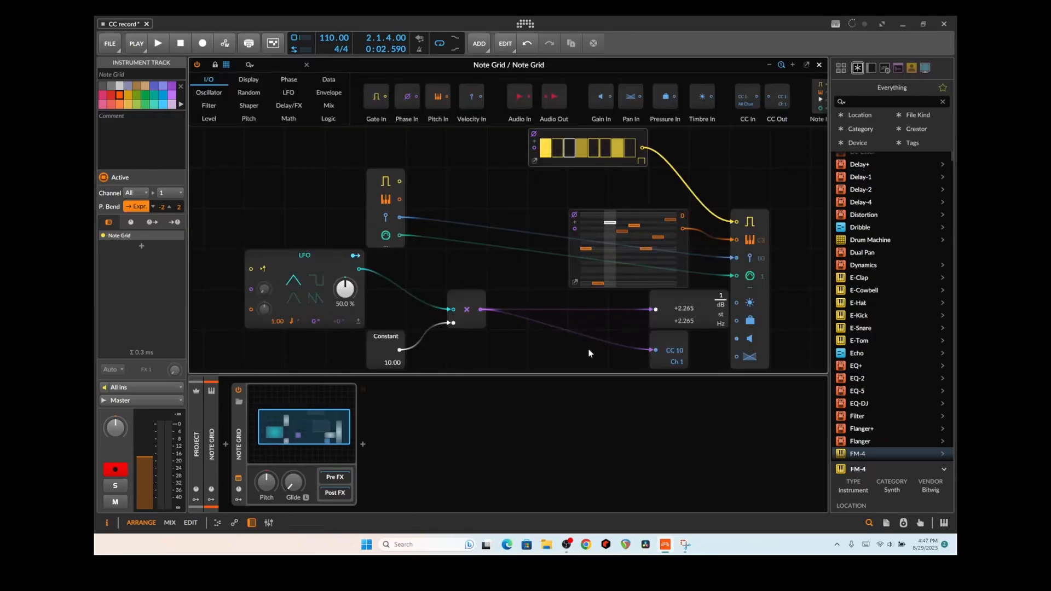
drag(674, 351, 675, 356)
click(818, 65)
Step: Delete the recorded Inst 2 clip together with all of the track's automation
click(241, 110)
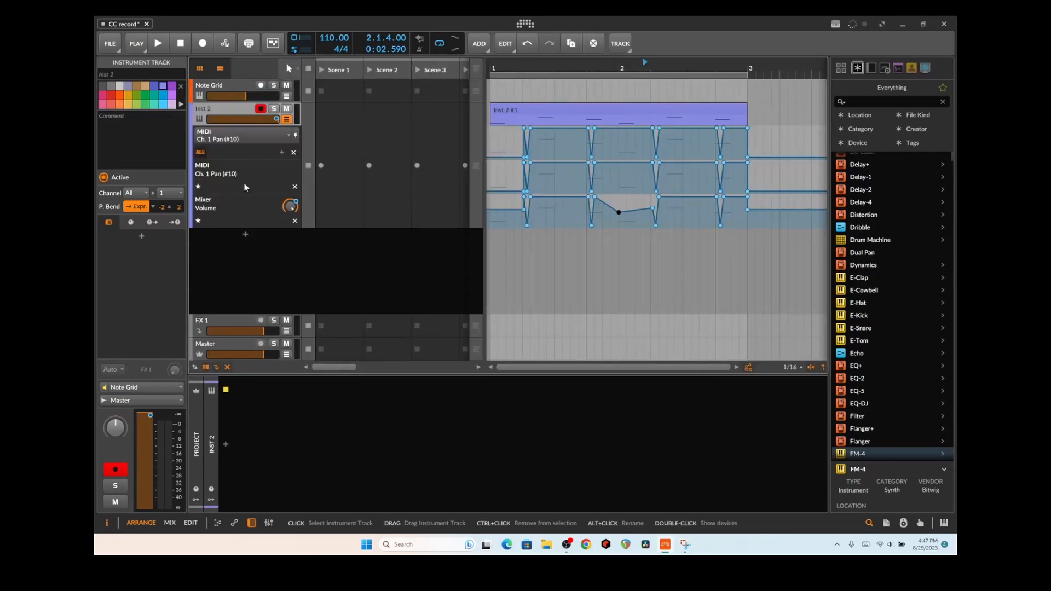
drag(759, 265, 493, 102)
key(Delete)
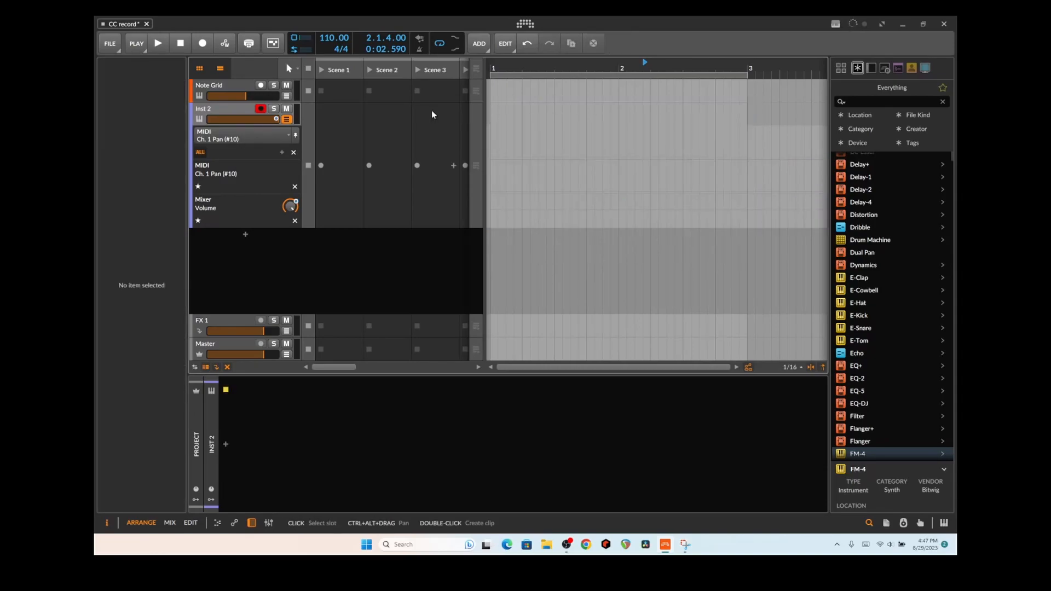
Step: Remove the Ch. 1 Pan (#10) lanes from Inst 2 and switch the remaining lane to Mixer Crossfade Mode
click(211, 110)
click(235, 141)
click(244, 139)
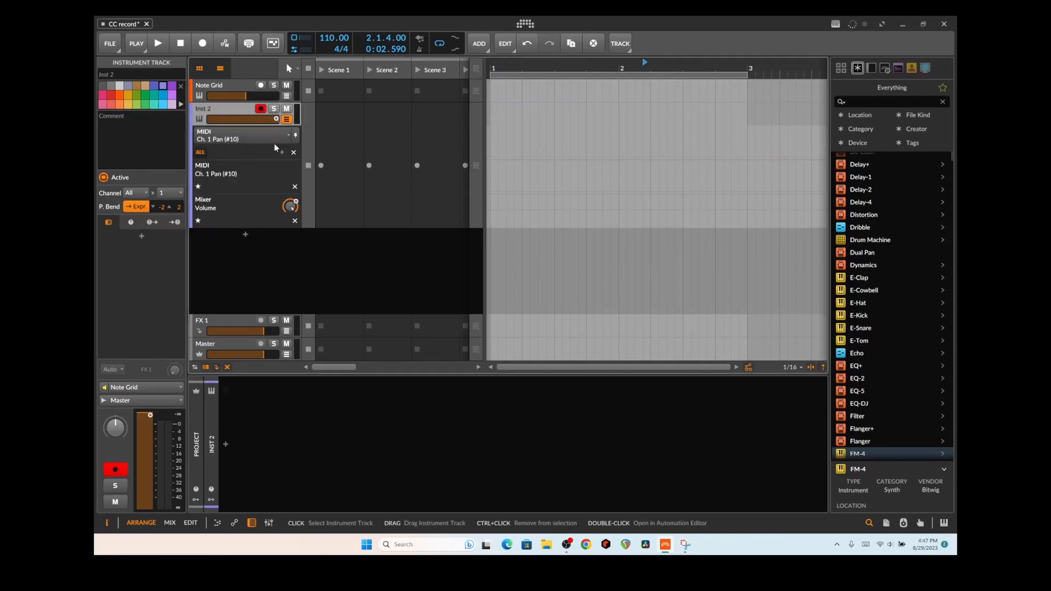
click(294, 153)
click(293, 154)
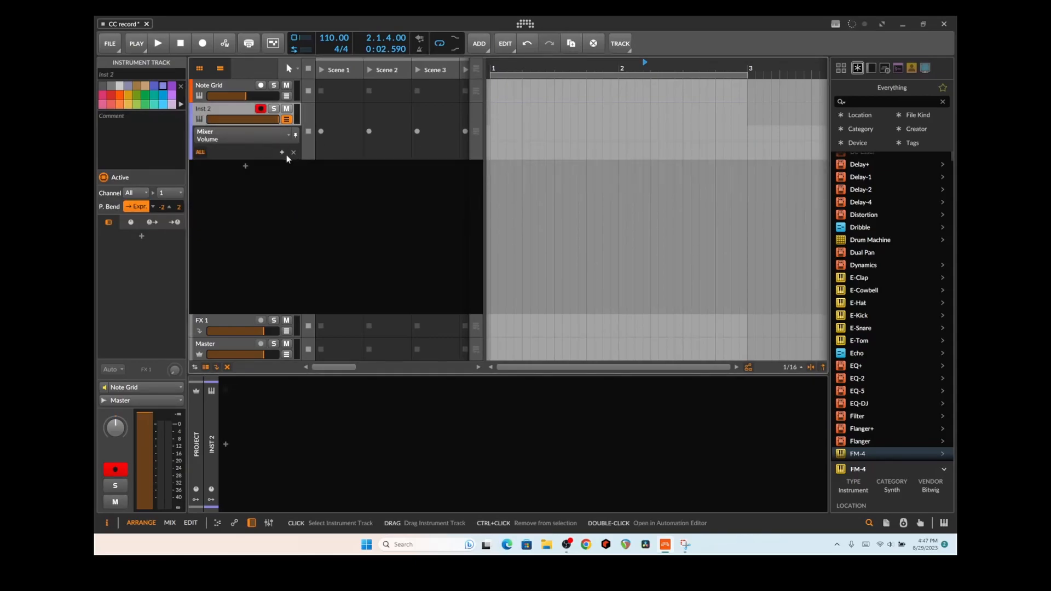
click(267, 139)
mouse_move(241, 153)
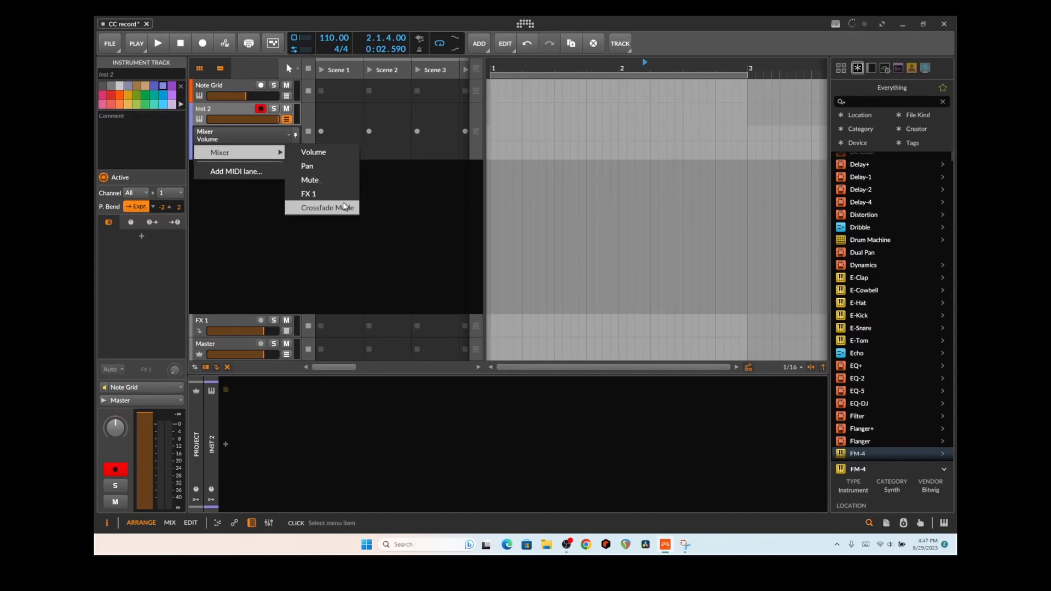
click(345, 207)
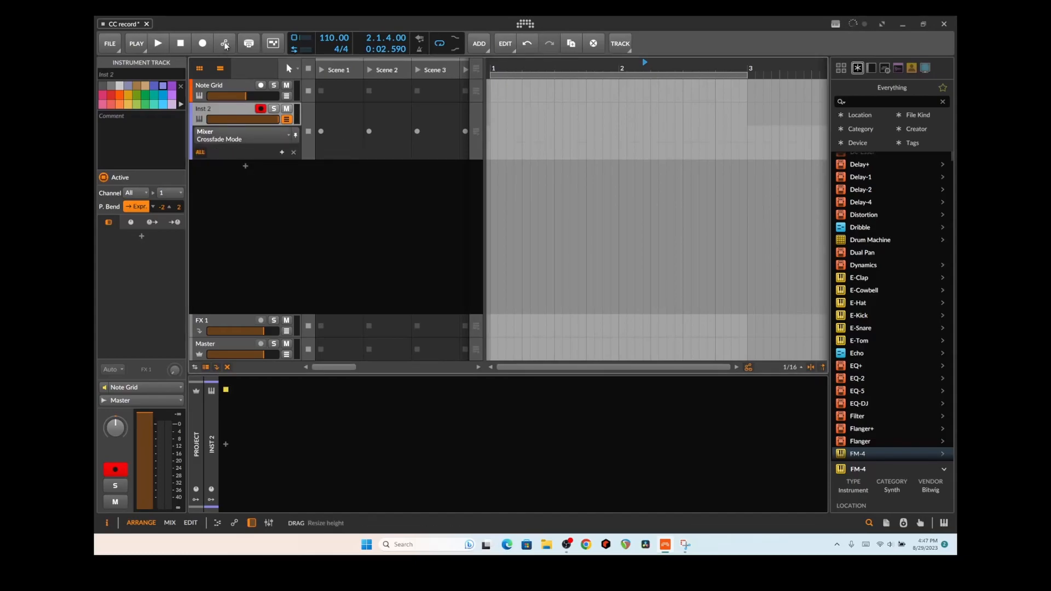
Step: Record a take of the Note Grid output onto Inst 2, return to bar 1, and delete the recorded clips and automation
click(203, 44)
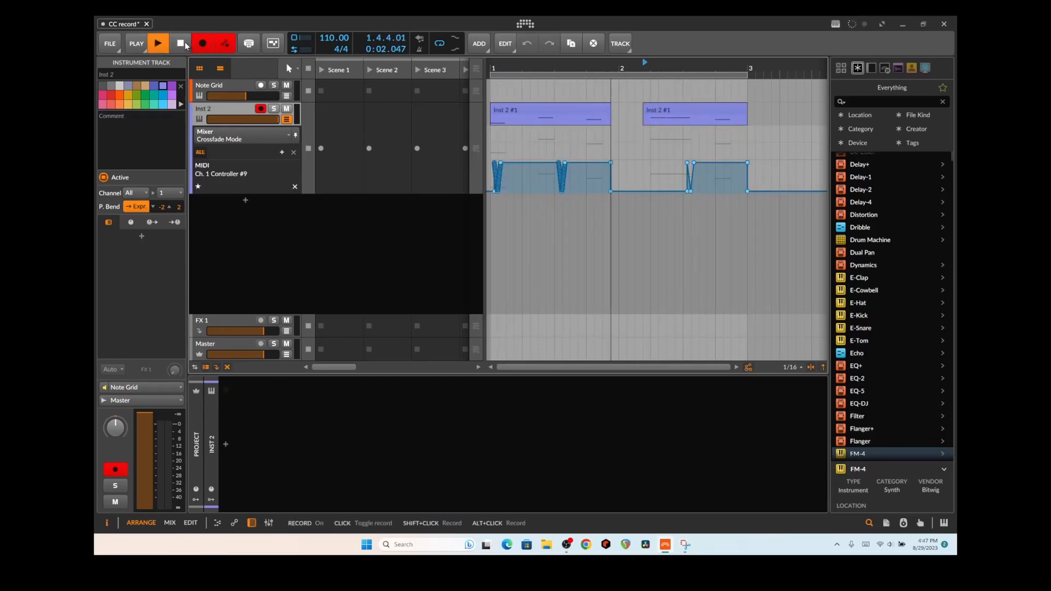
click(181, 44)
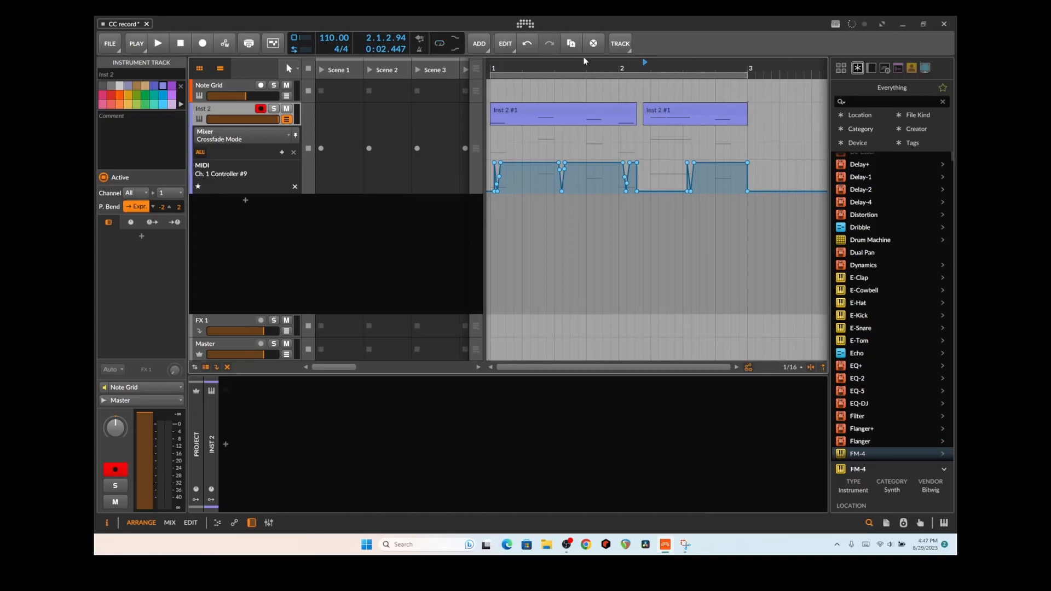
click(180, 43)
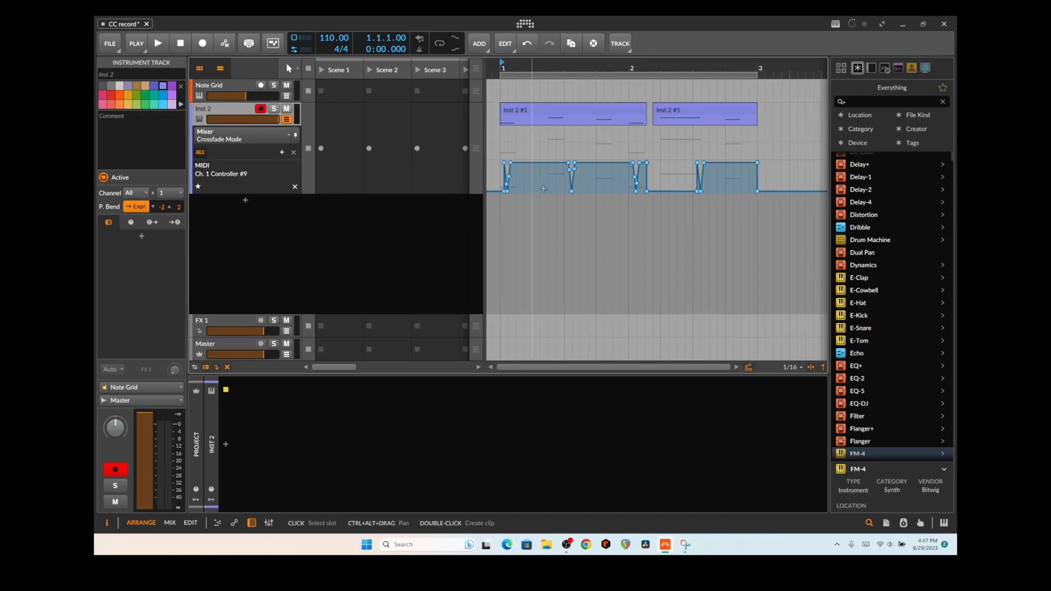
drag(782, 228, 492, 87)
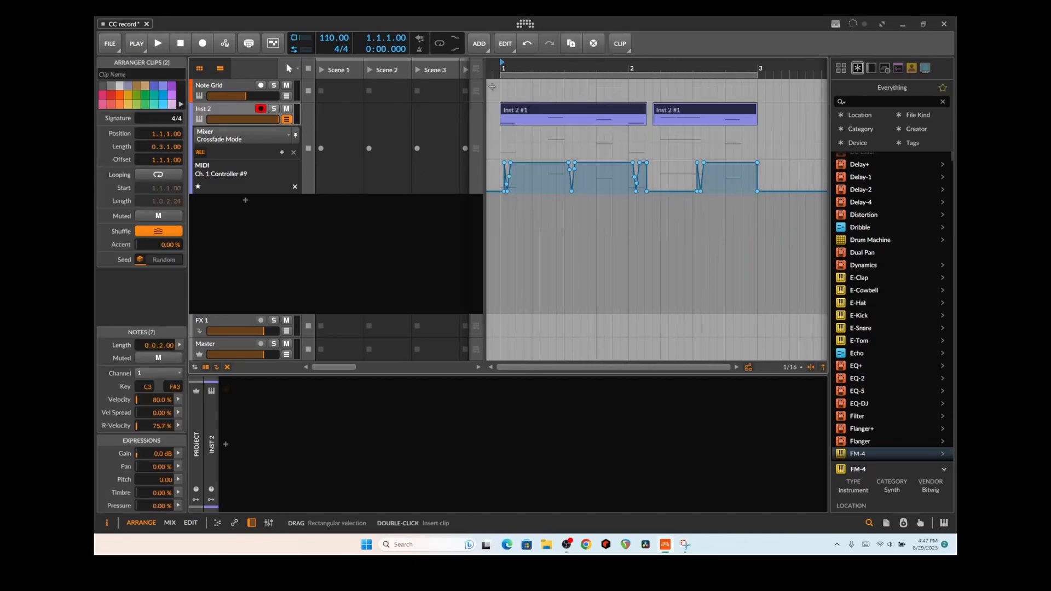
key(Delete)
Step: Record the Note Grid output onto Inst 2 from bar 1 until about bar 5
click(203, 43)
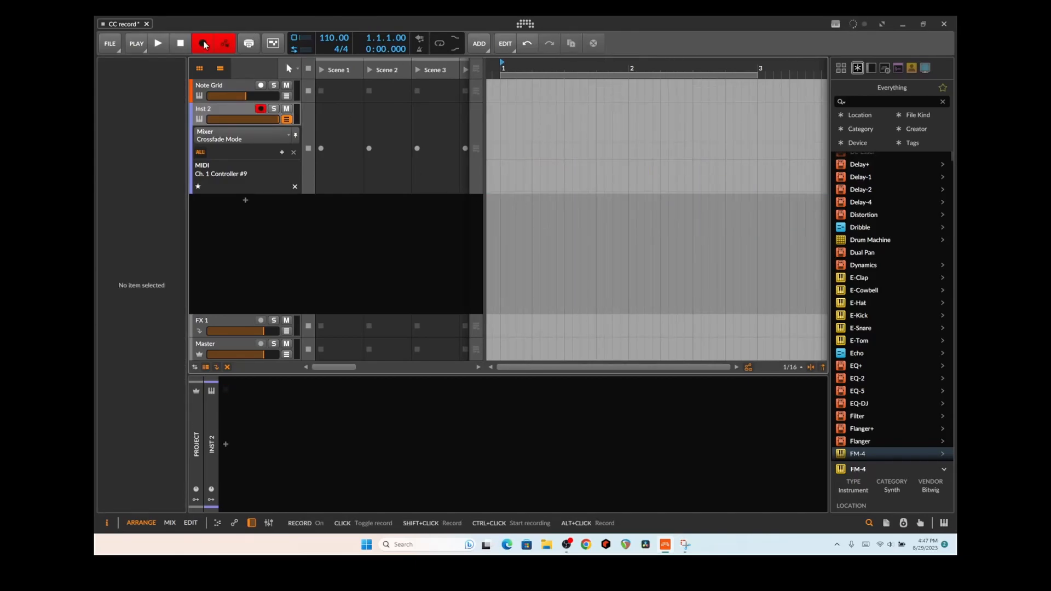
click(158, 44)
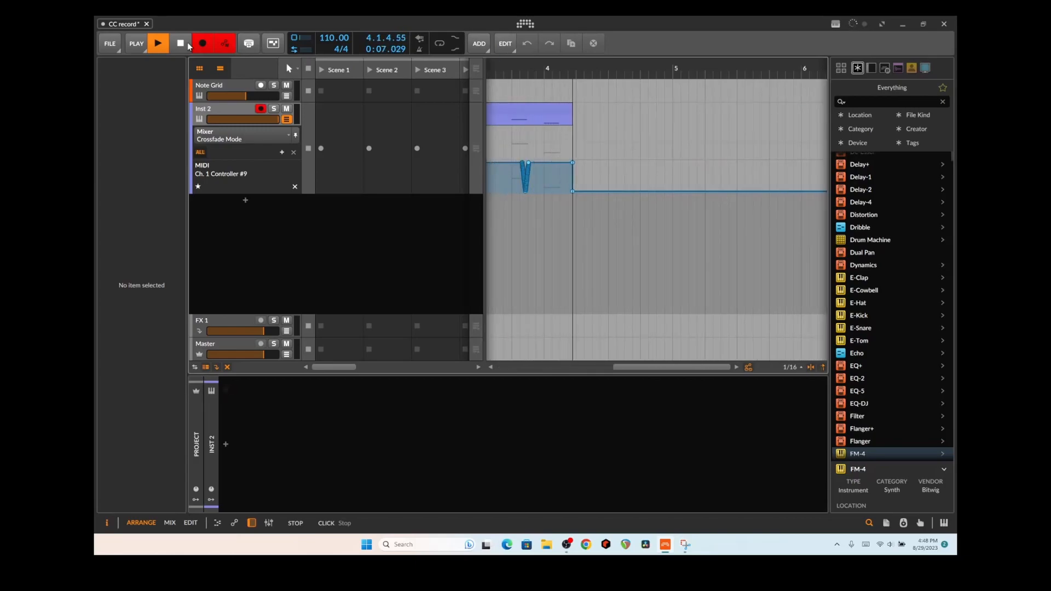
click(182, 43)
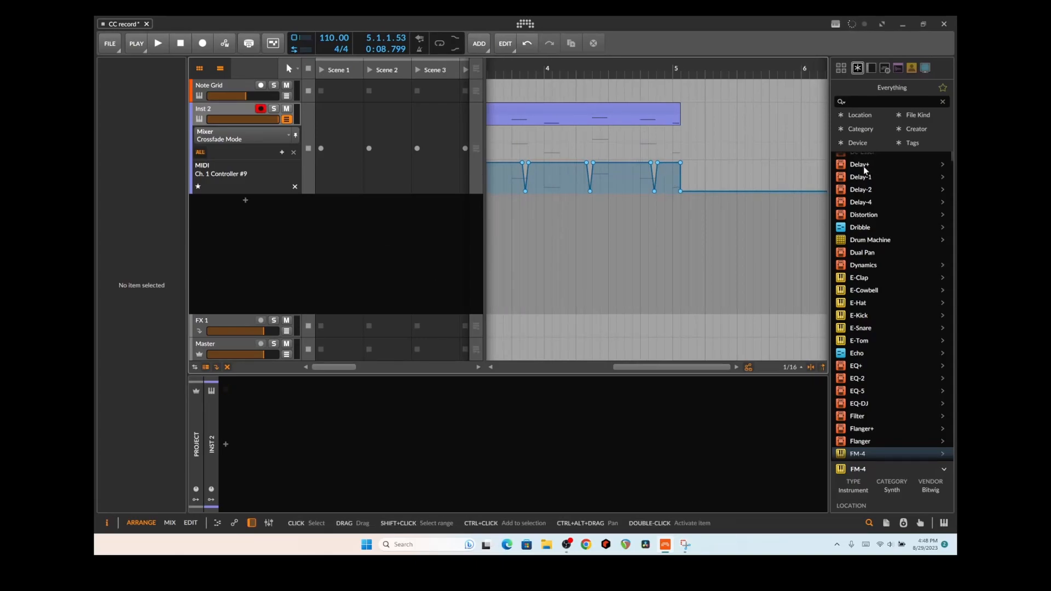
Step: Add a Delay+ device to the Inst 2 track and insert a MIDI modulator into it
mouse_move(863, 169)
mouse_down()
mouse_move(793, 186)
mouse_move(704, 344)
mouse_move(478, 471)
mouse_move(241, 481)
mouse_up()
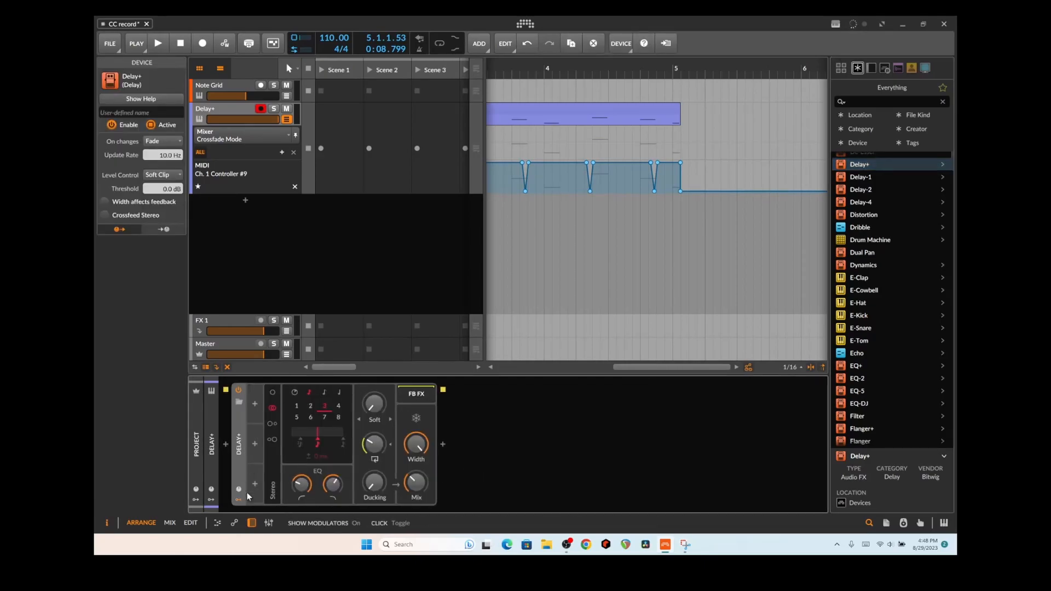
click(254, 404)
scroll(399, 308, down, 3)
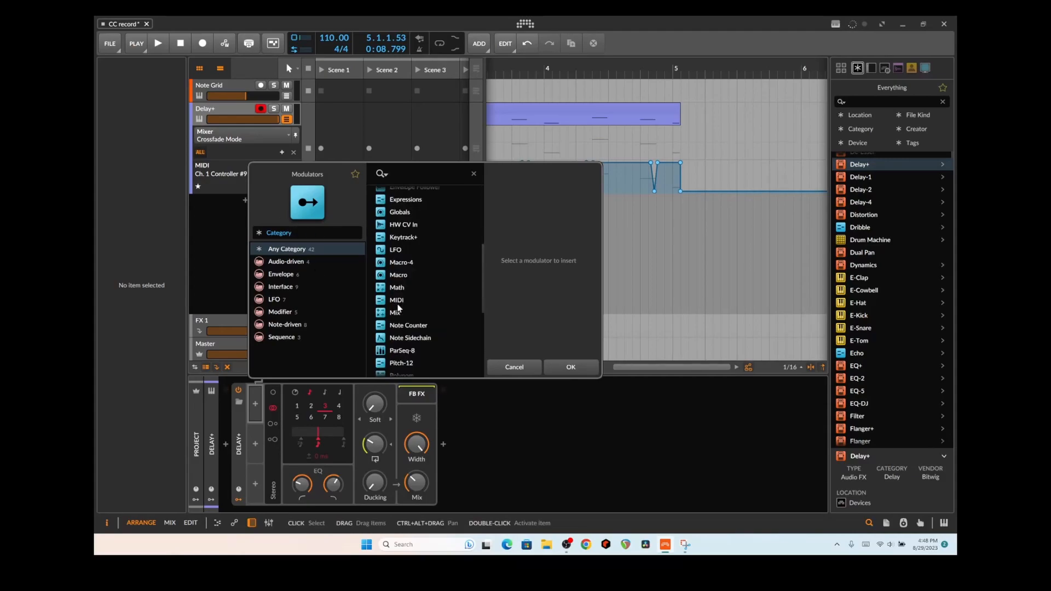
scroll(399, 260, up, 3)
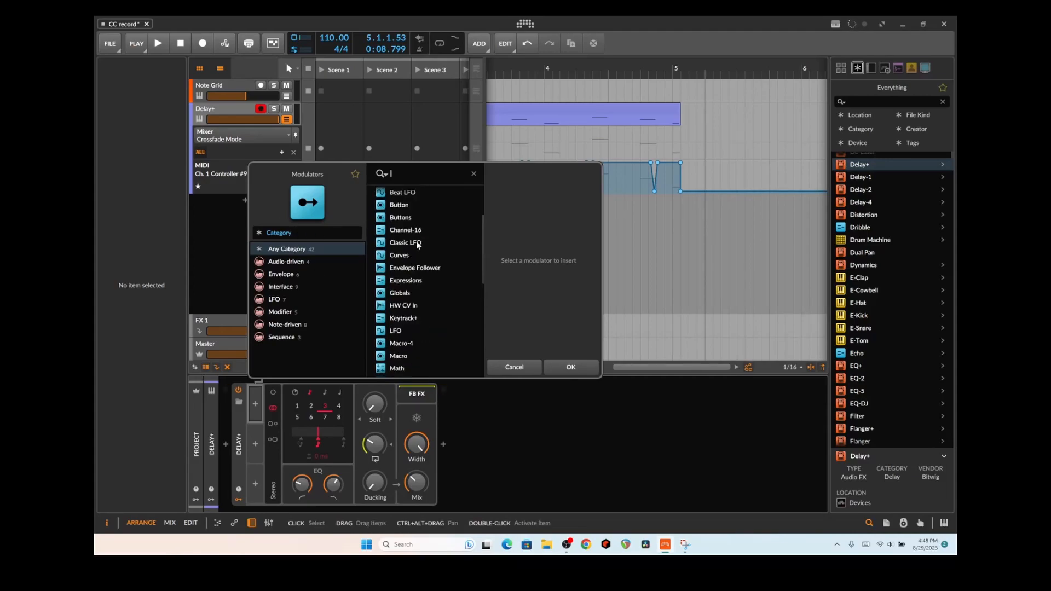
scroll(432, 257, down, 2)
scroll(430, 280, down, 1)
double_click(398, 340)
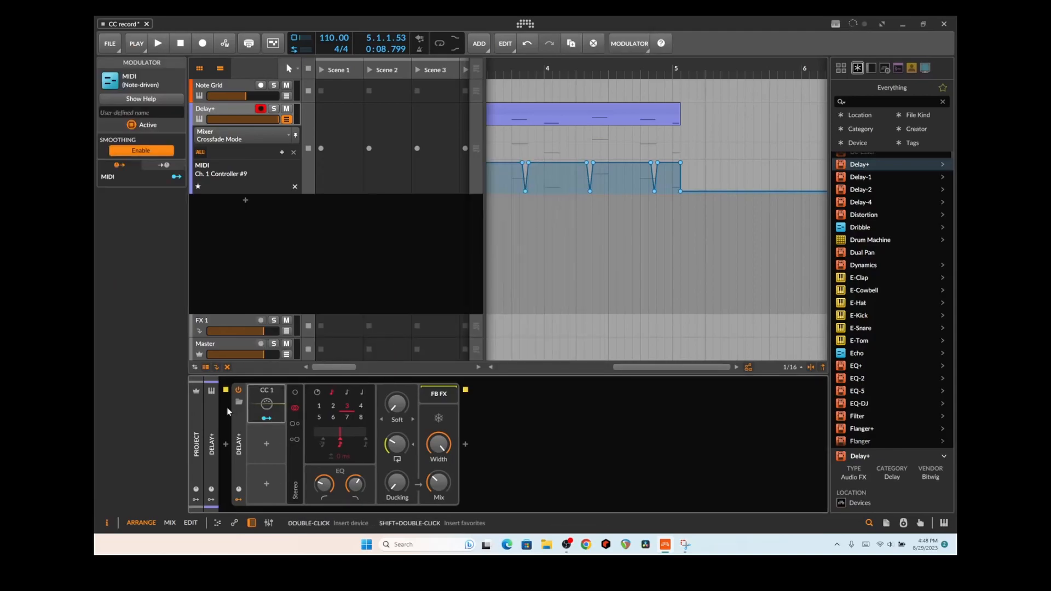
Step: Set the MIDI modulator to CC 9 and map it to the Delay+ Blur parameter with an amount of 0.228
click(271, 403)
drag(353, 436, 352, 437)
click(266, 420)
drag(477, 405, 477, 383)
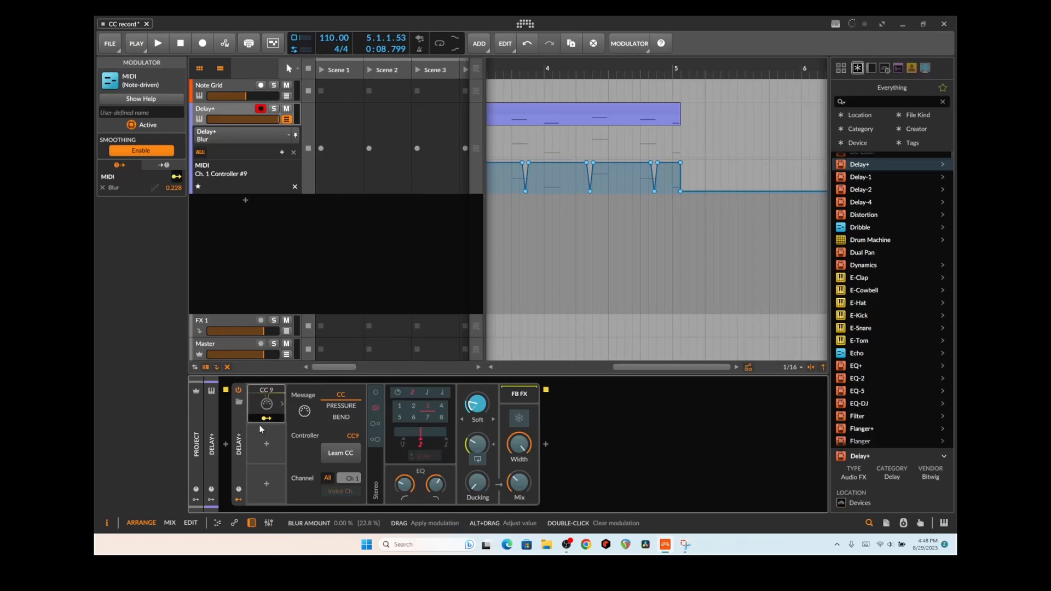
click(266, 418)
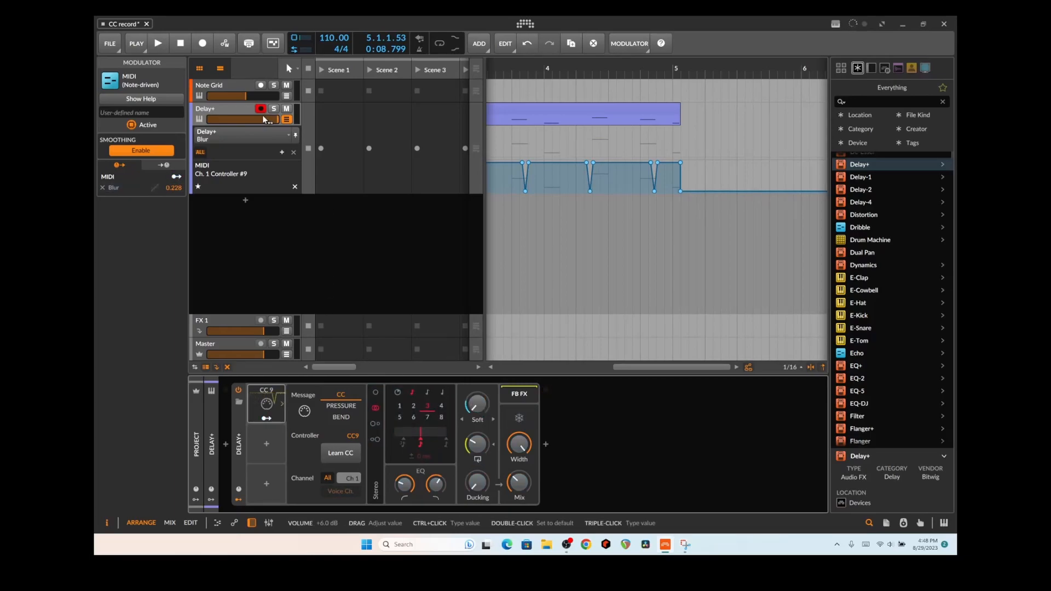
Step: Continue recording onto the Delay+ track past bar 7, displaying Ch. 1 Controller #9 in its main automation lane, and stop
click(202, 43)
click(155, 43)
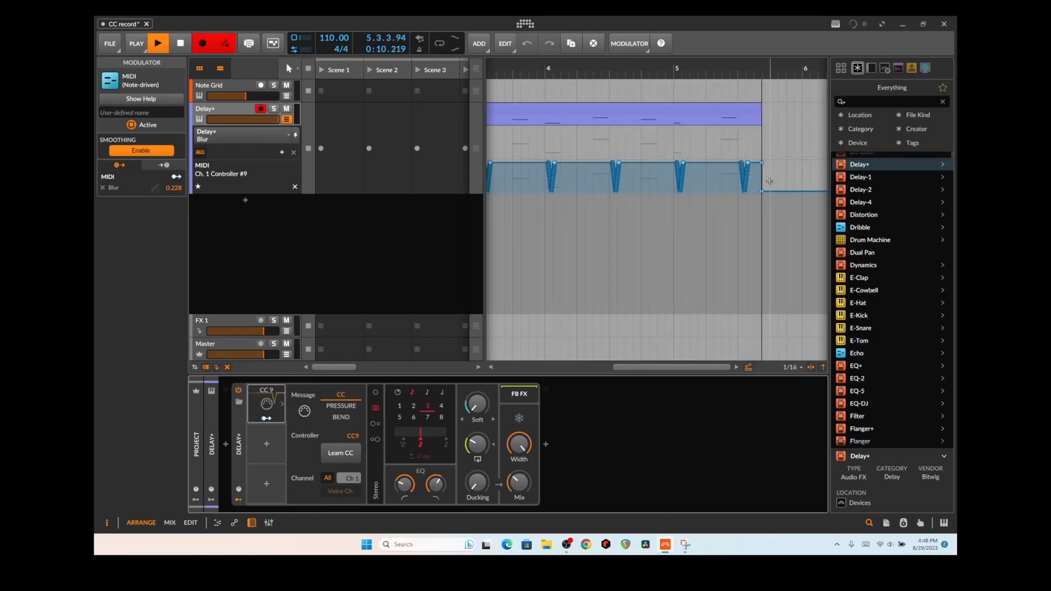
click(244, 137)
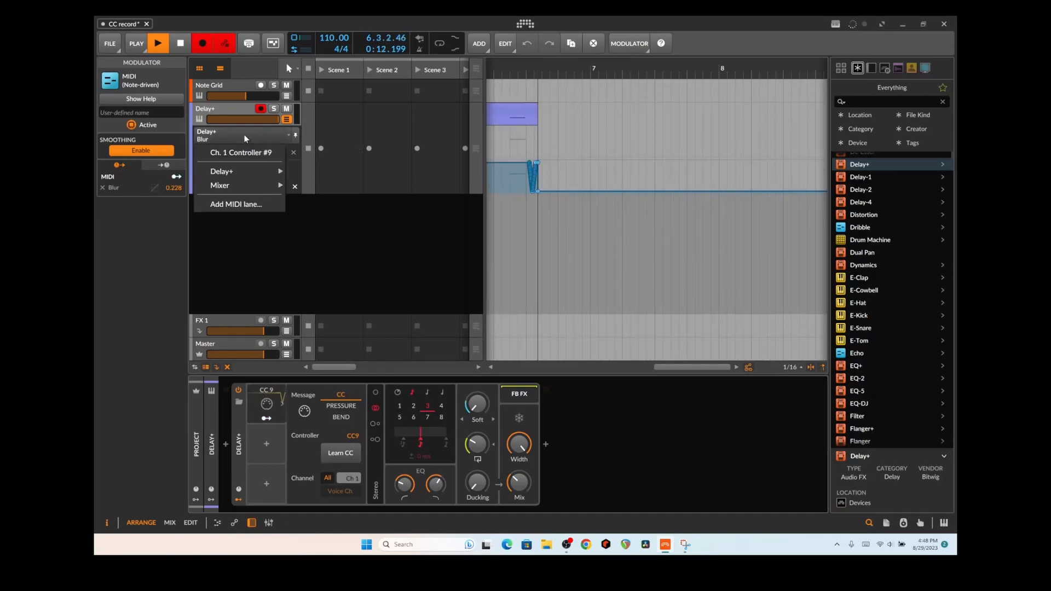
click(246, 153)
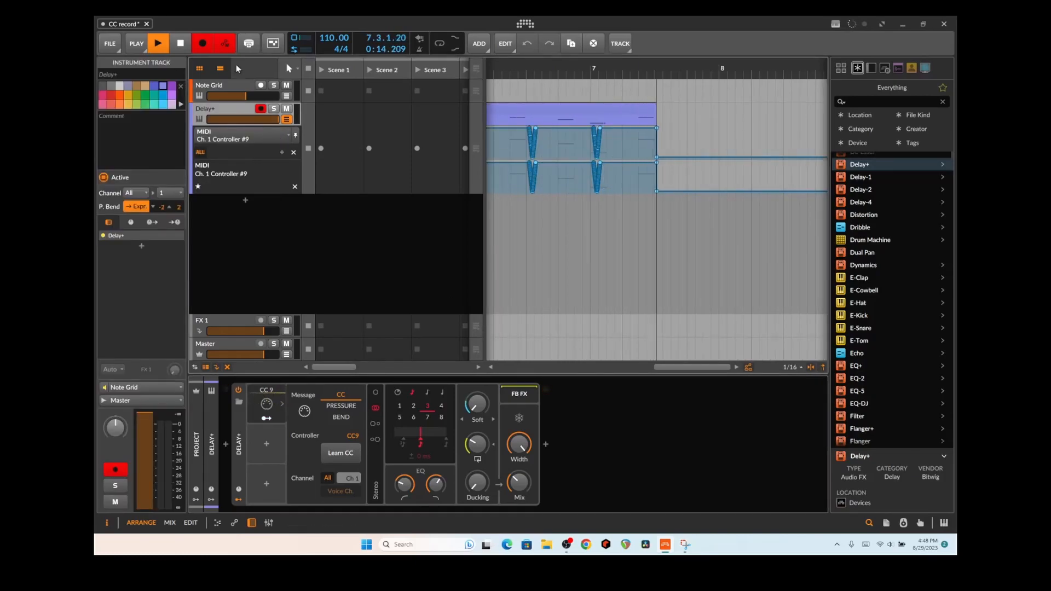
click(175, 46)
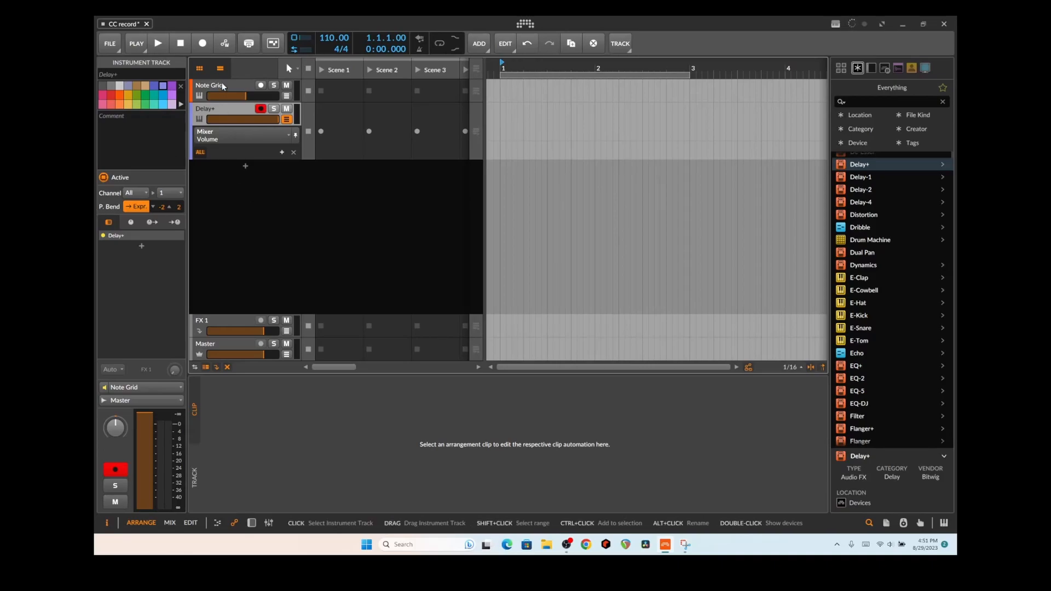
Step: Select the Note Grid track, show its devices and open the Note Grid patch
key(Up)
click(251, 523)
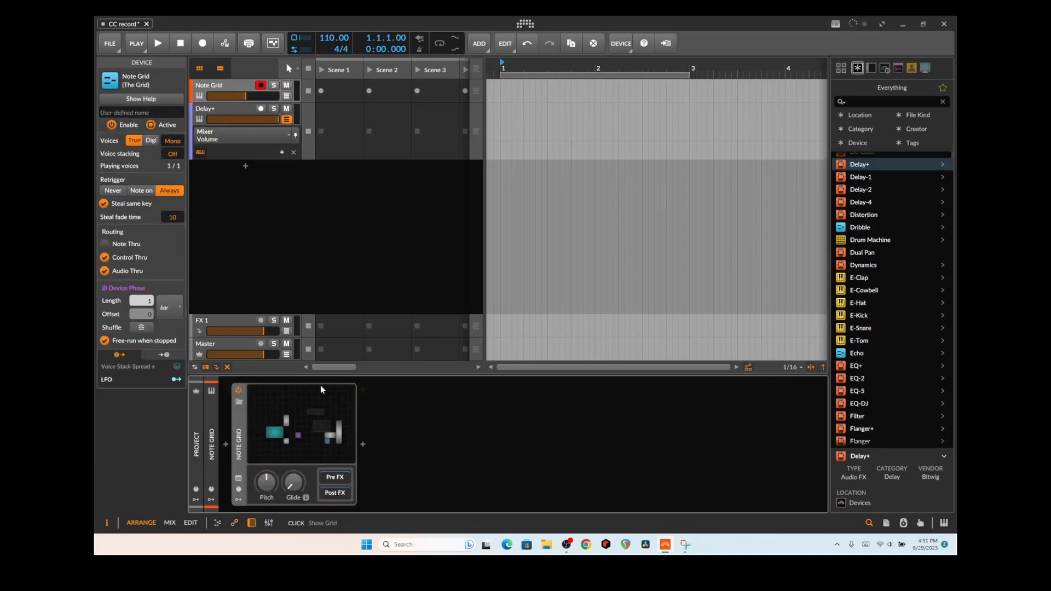
click(303, 431)
click(303, 431)
click(307, 430)
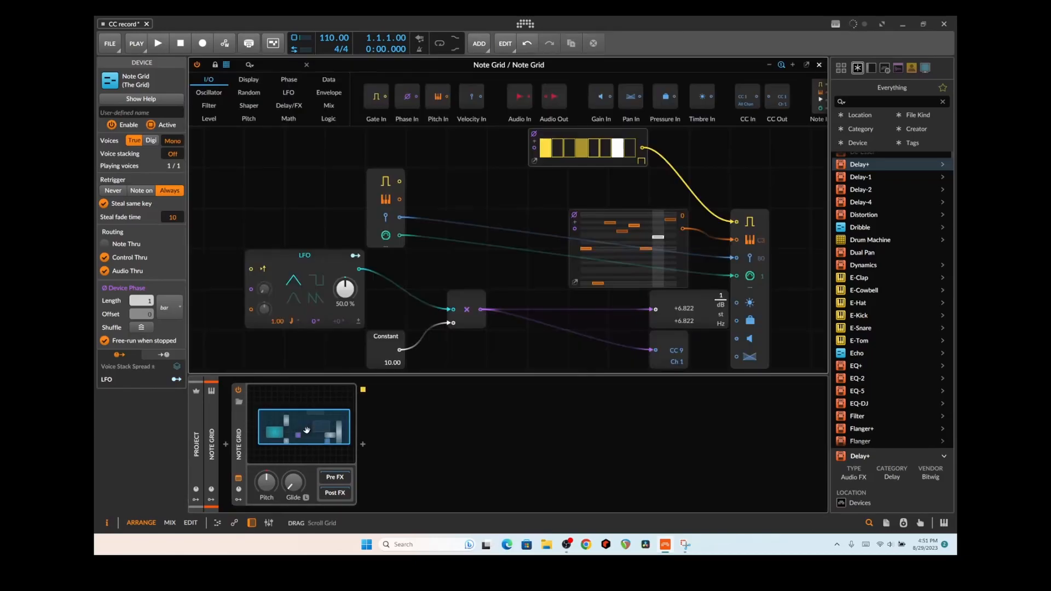
Step: Insert Reverse and Sinemod phase modules between the multiply module and the CC 9 output, and close the Note Grid patch
scroll(531, 333, down, 3)
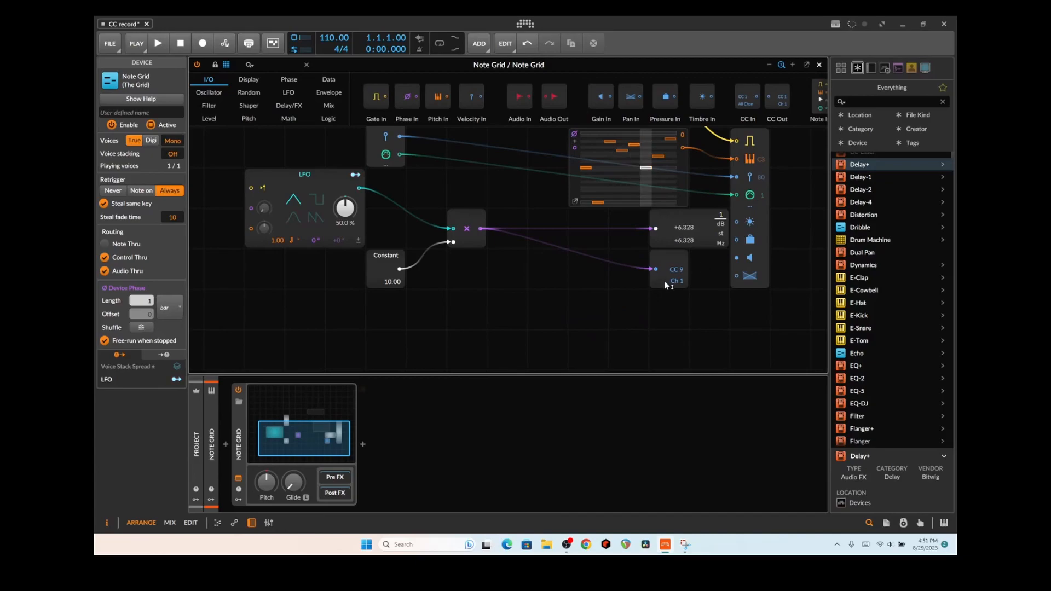
click(284, 80)
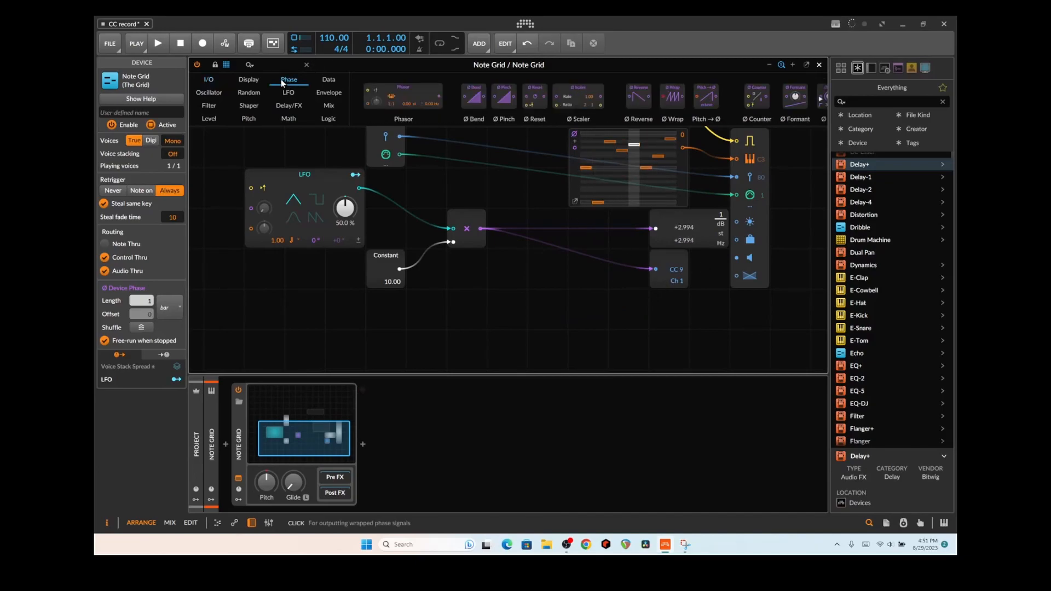
drag(641, 97, 475, 226)
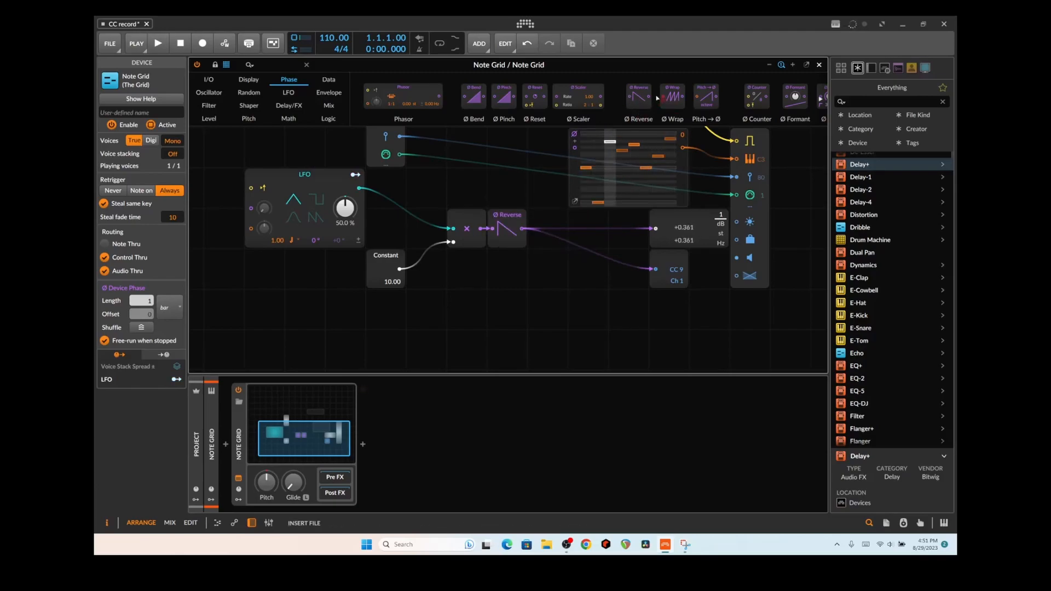
scroll(635, 107, down, 3)
drag(660, 116, 521, 228)
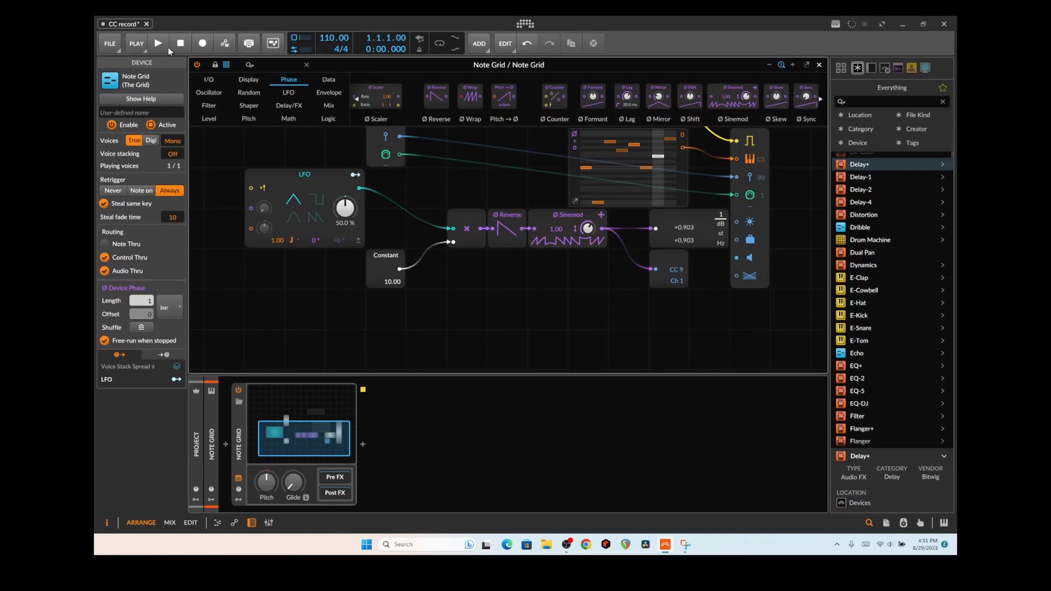
click(818, 65)
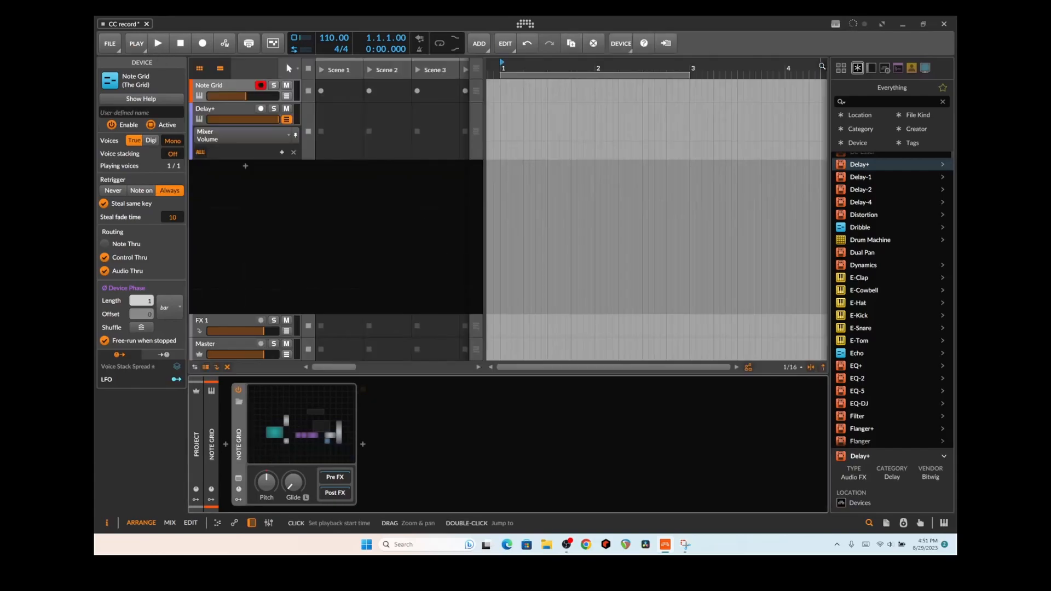
Step: Record the Delay+ track from bar 1 to past bar 2 and delete the recorded Ch. 1 Controller #9 automation
click(245, 116)
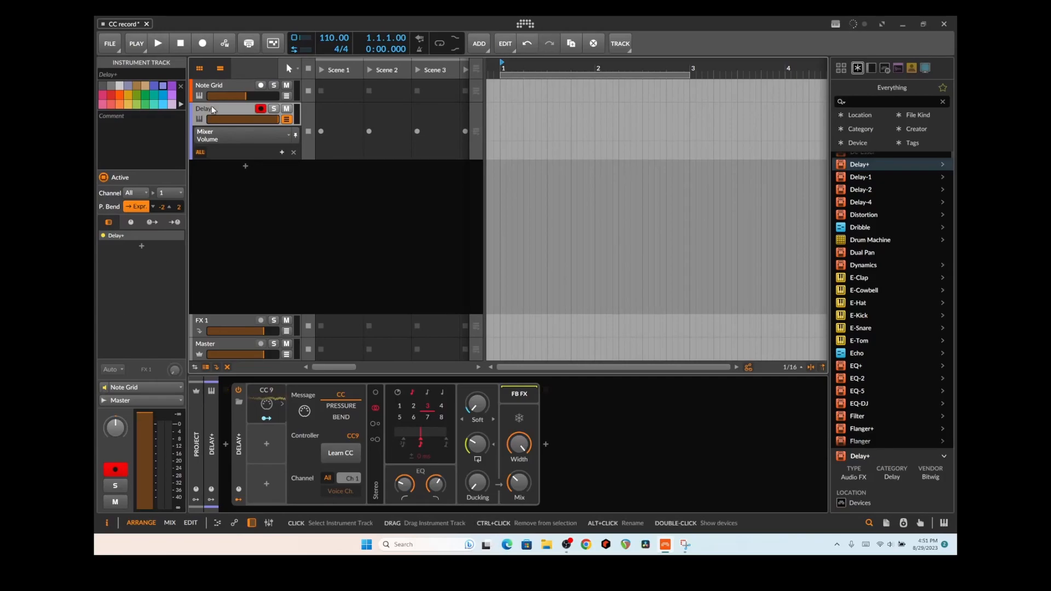
click(154, 46)
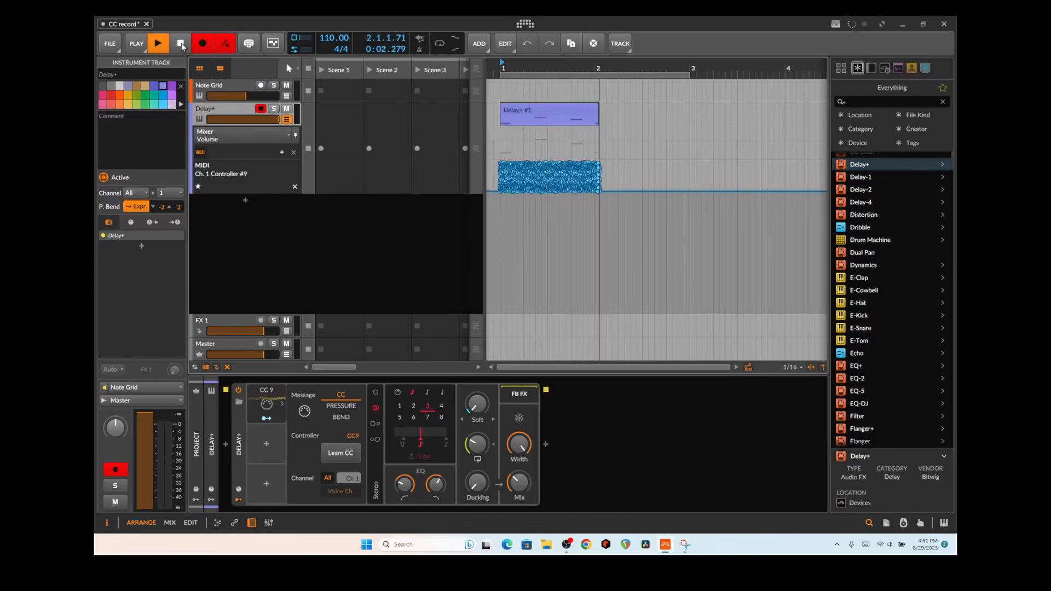
click(181, 45)
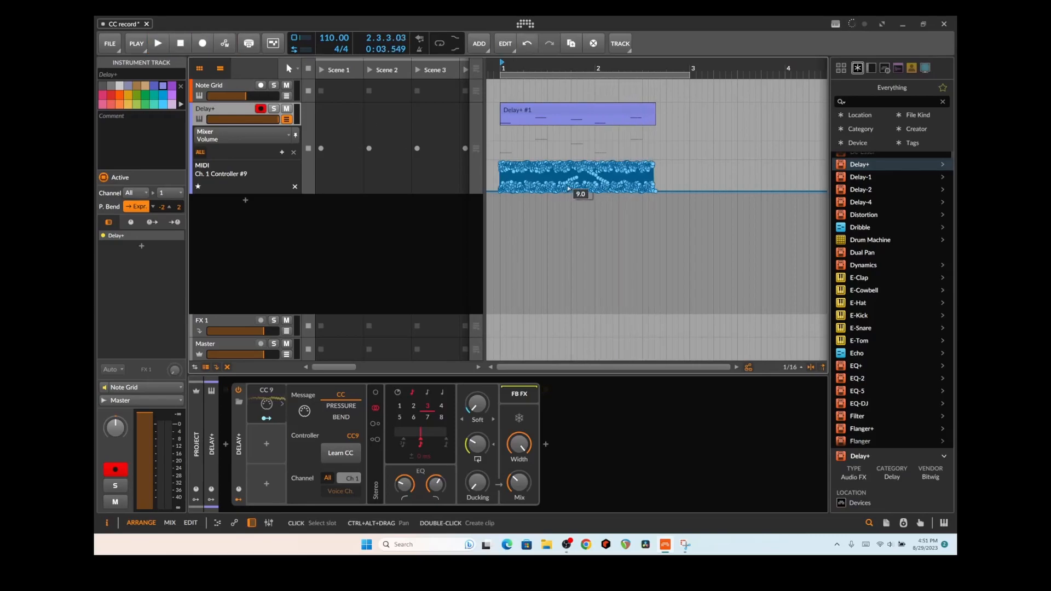
drag(581, 173, 500, 150)
key(Delete)
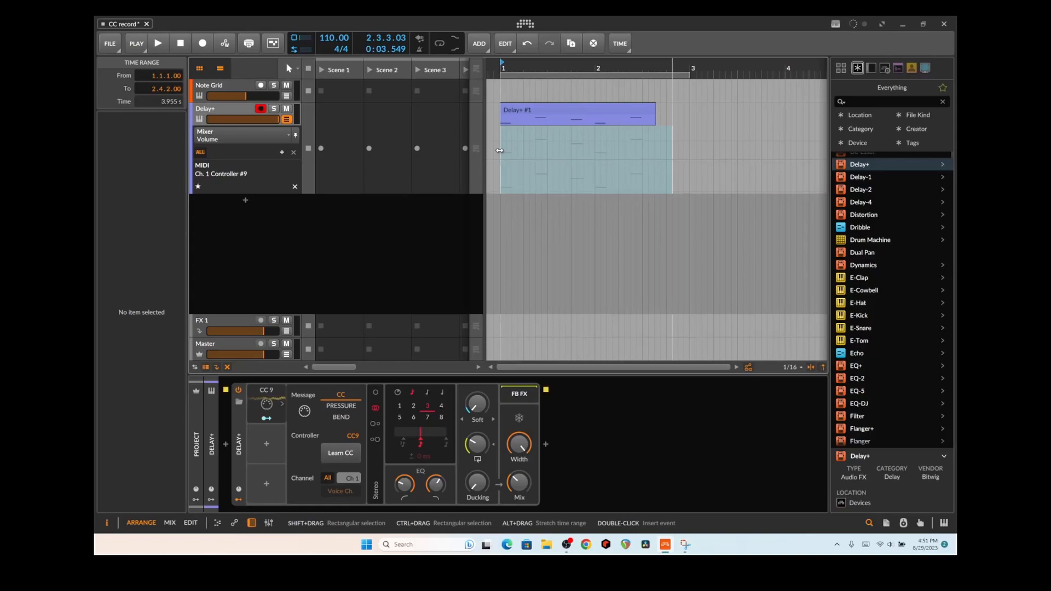
Step: Reopen the Note Grid patch, lower the Sinemod module's modulation amount, and close the patch
click(225, 84)
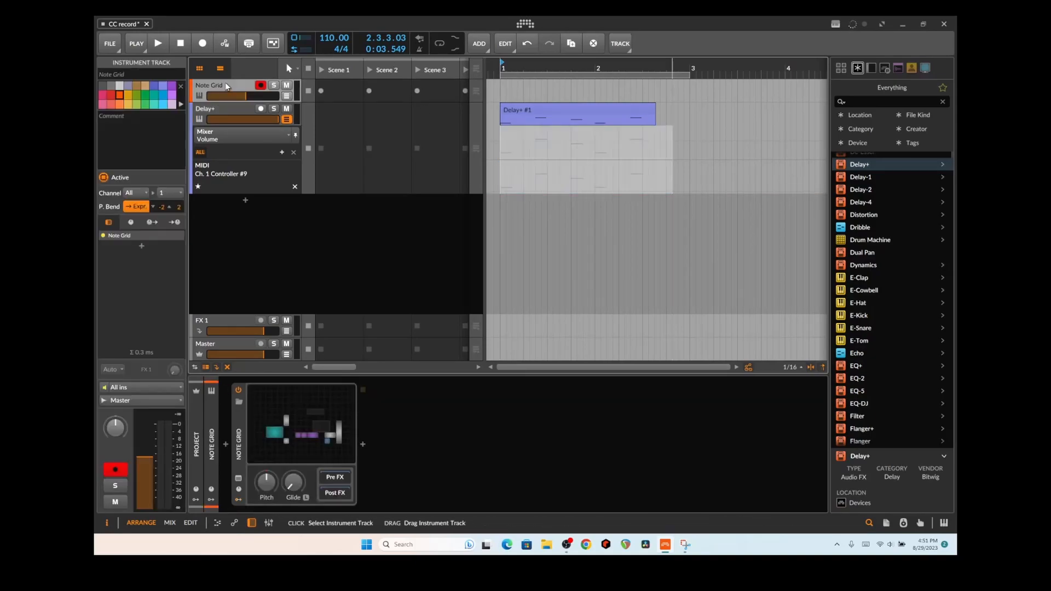
click(298, 425)
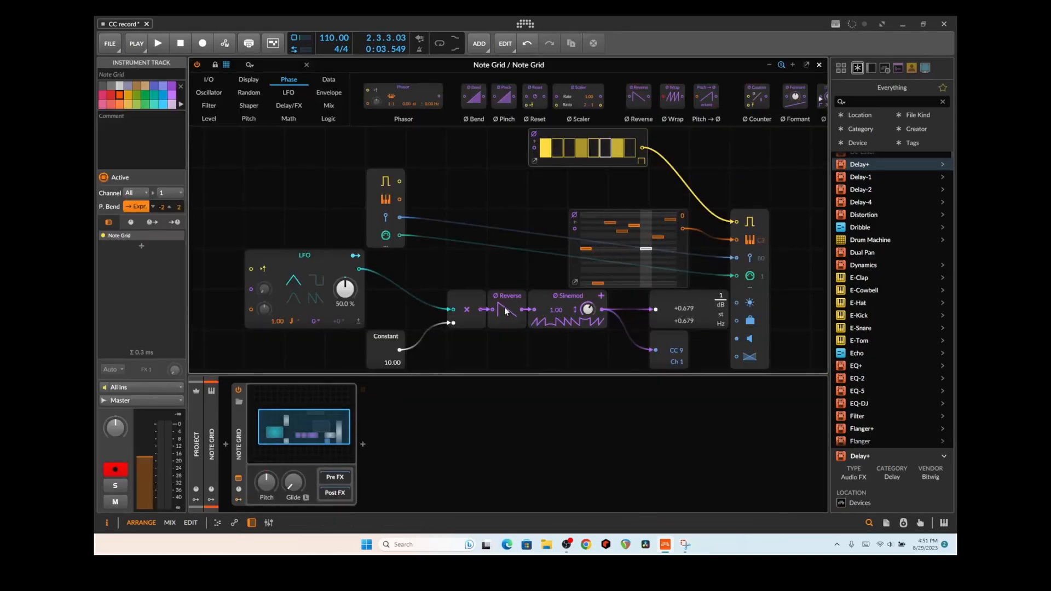
click(547, 301)
drag(587, 310, 587, 336)
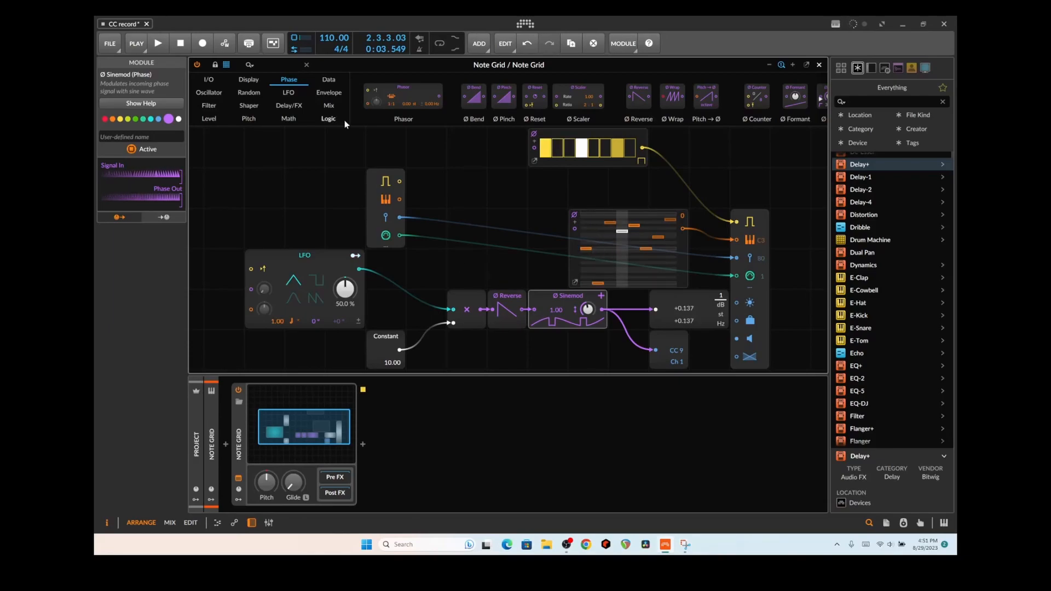
click(820, 65)
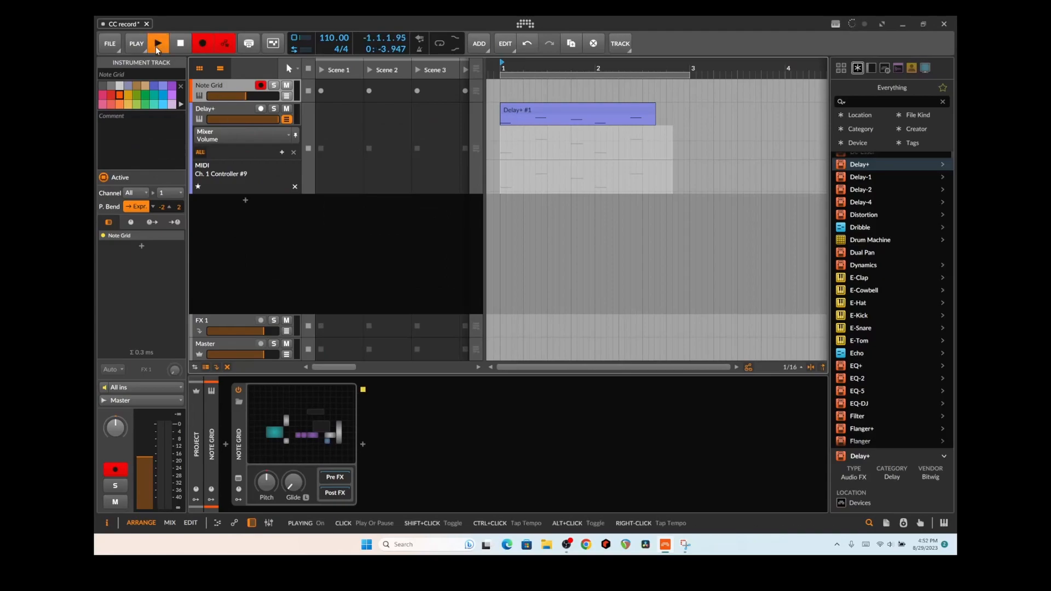
Step: Try a short recording on the Note Grid track, and another on the Delay+ track
click(157, 48)
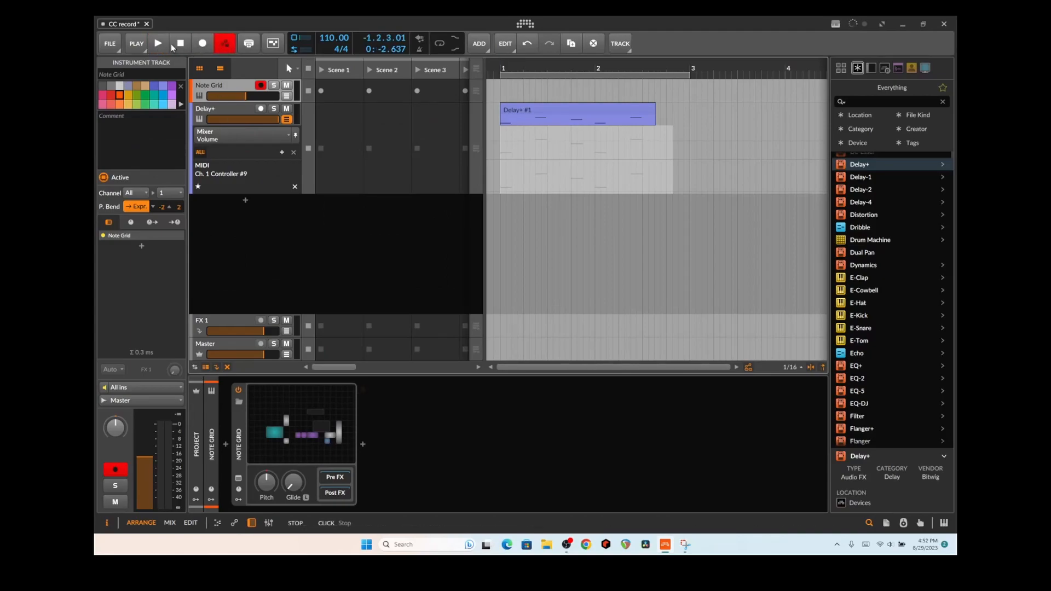
click(203, 46)
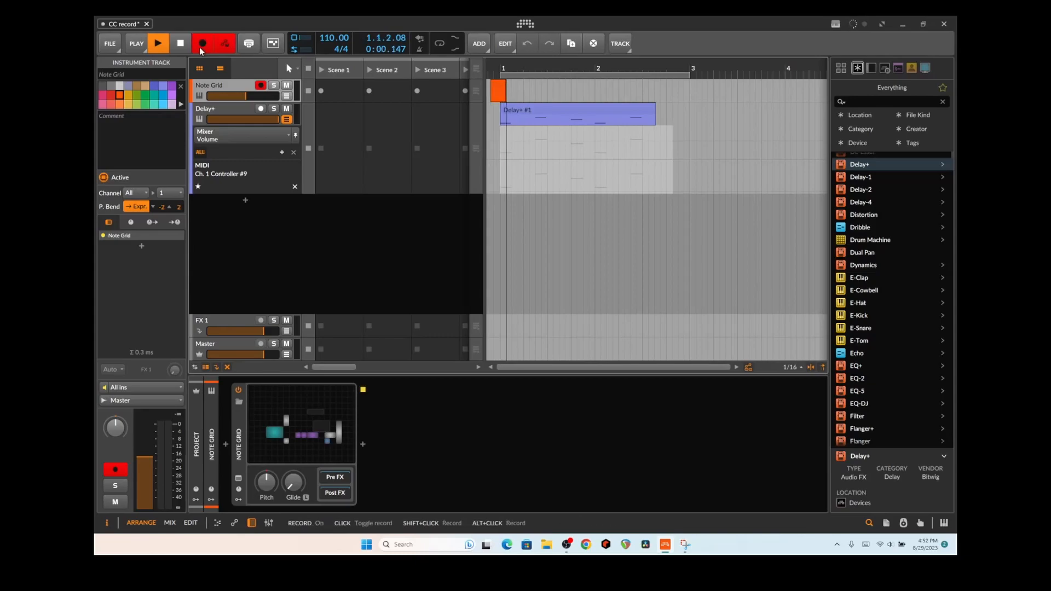
click(182, 47)
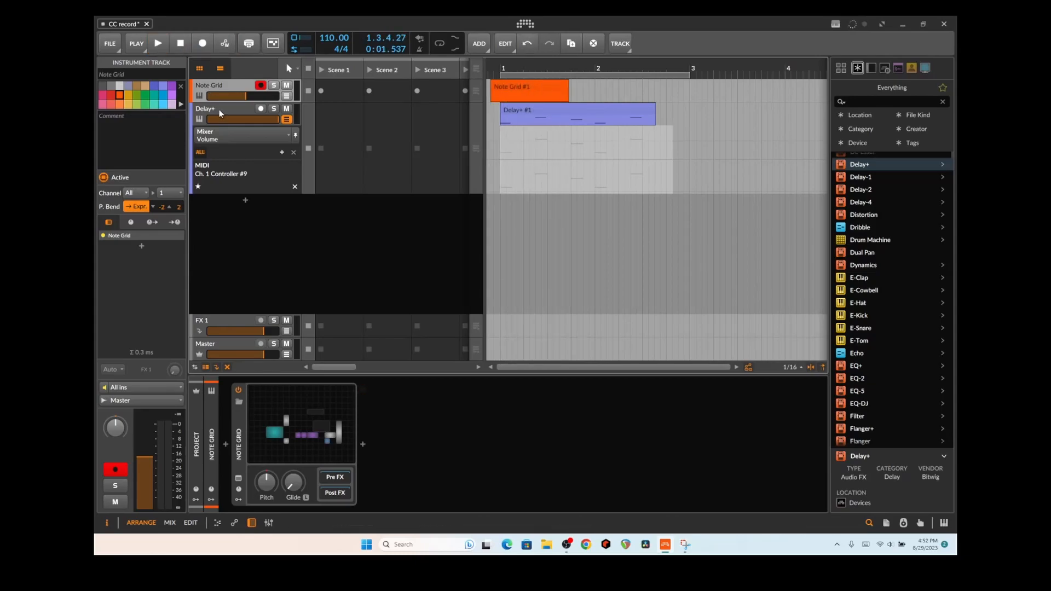
click(218, 109)
click(160, 47)
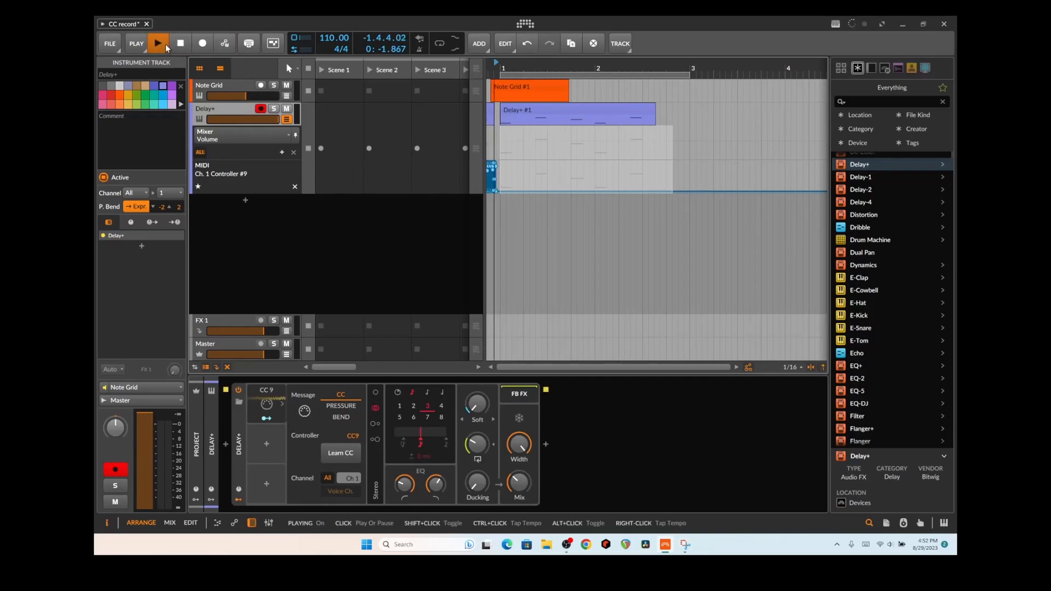
click(181, 45)
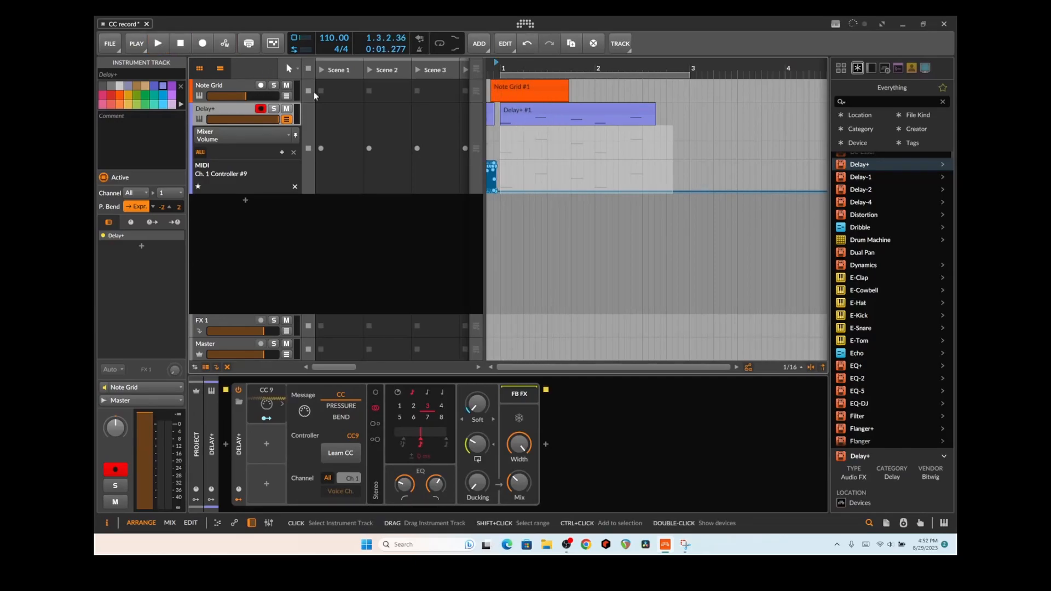
Step: Delete both Delay+ clips and the Note Grid clip from the arrangement
click(527, 107)
key(Delete)
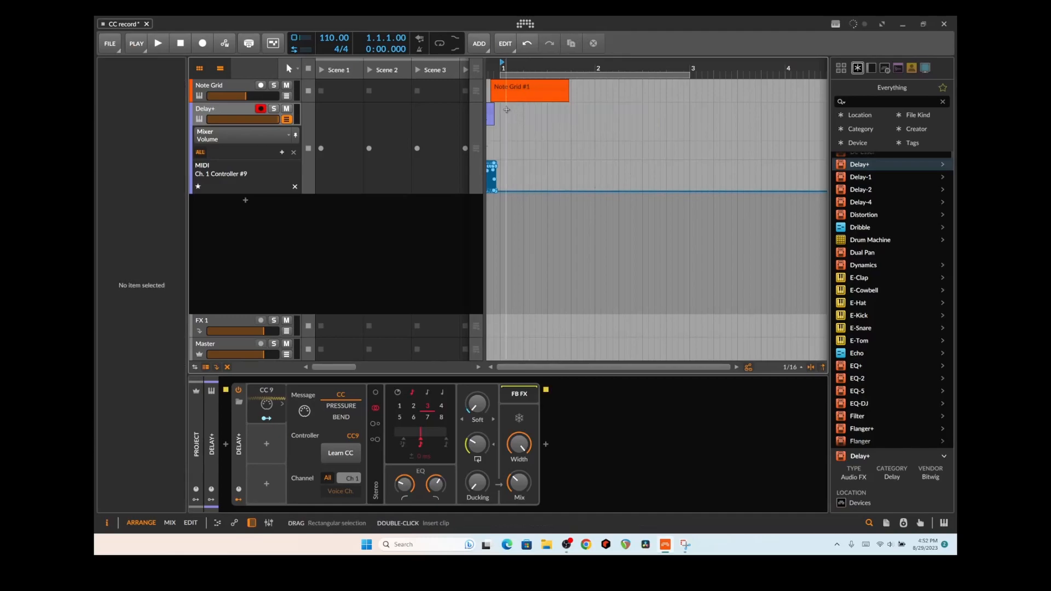
click(493, 108)
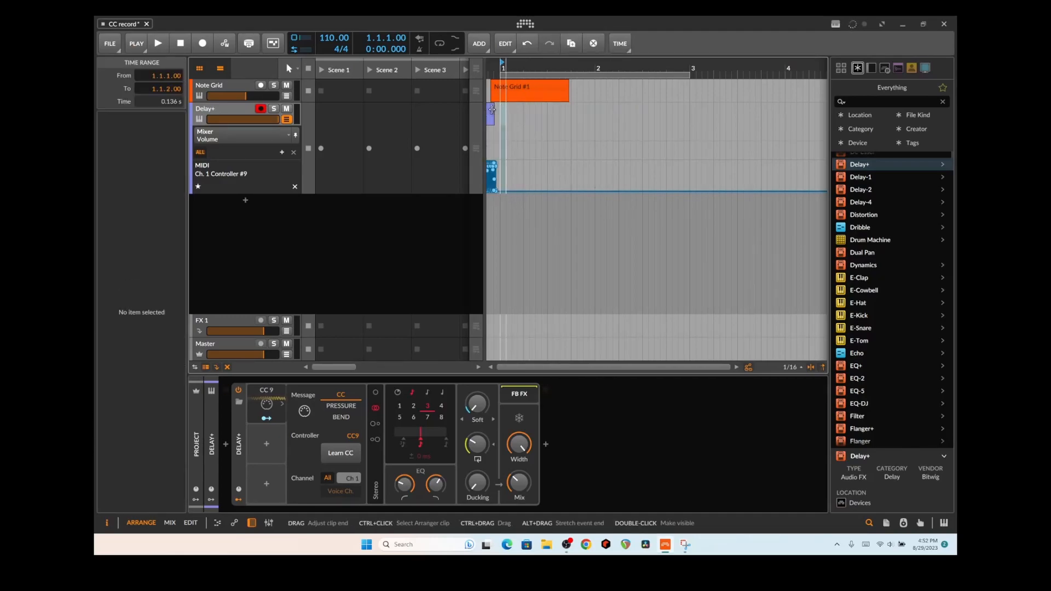
click(490, 110)
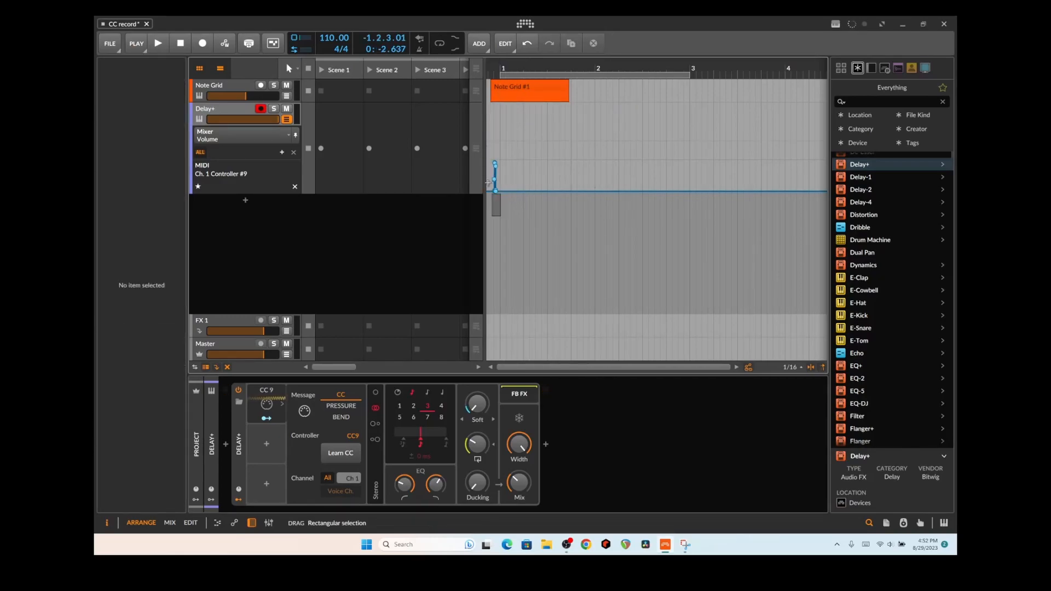
click(510, 87)
key(Delete)
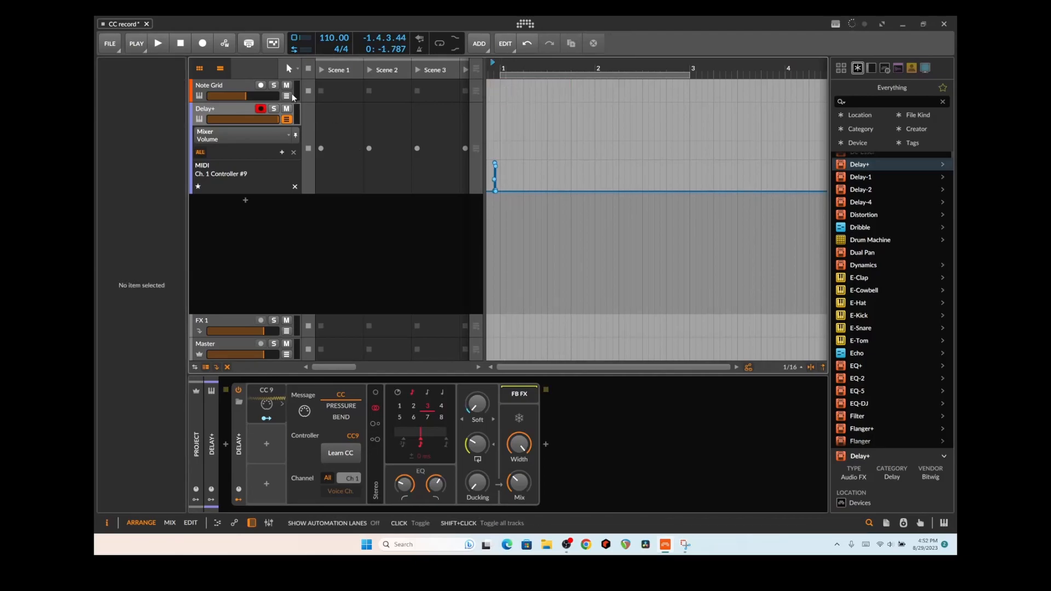
Step: Set the Sinemod ratio to 1.01 and move the module between the LFO and the multiply module in the Note Grid patch
click(232, 86)
click(303, 408)
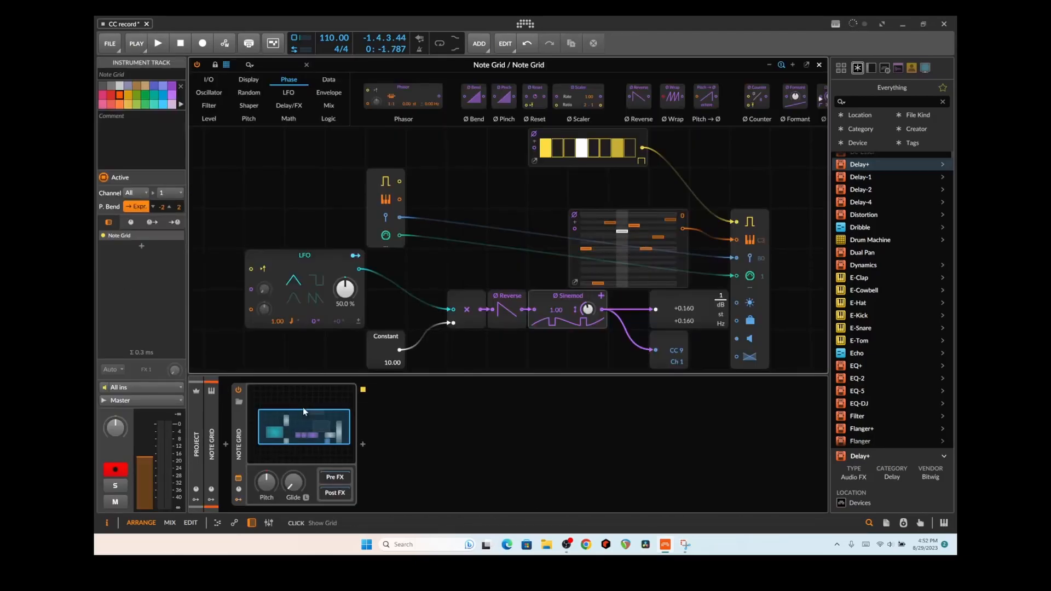
click(558, 302)
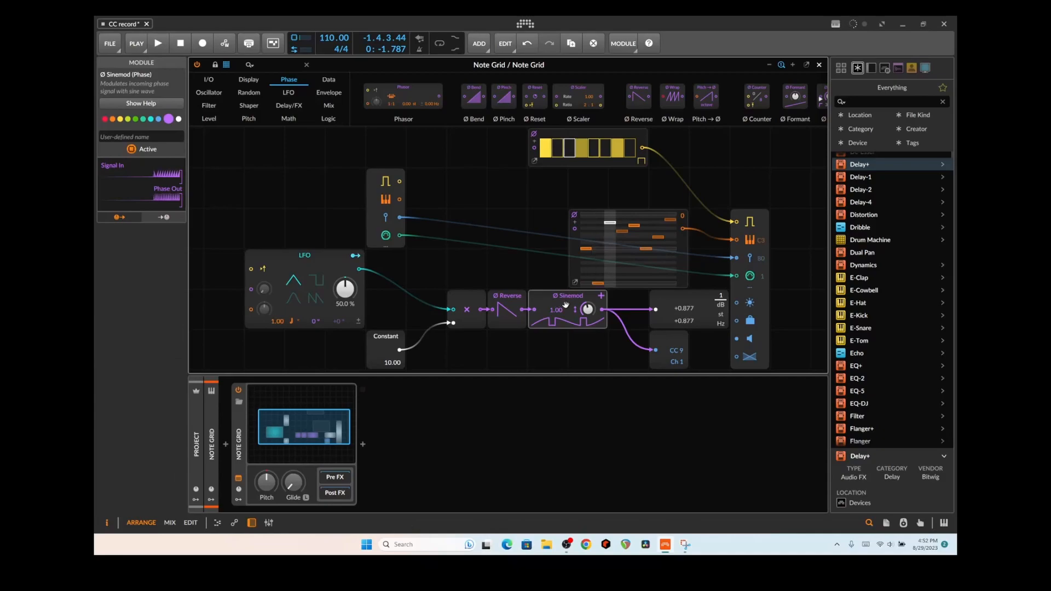
drag(556, 309, 556, 307)
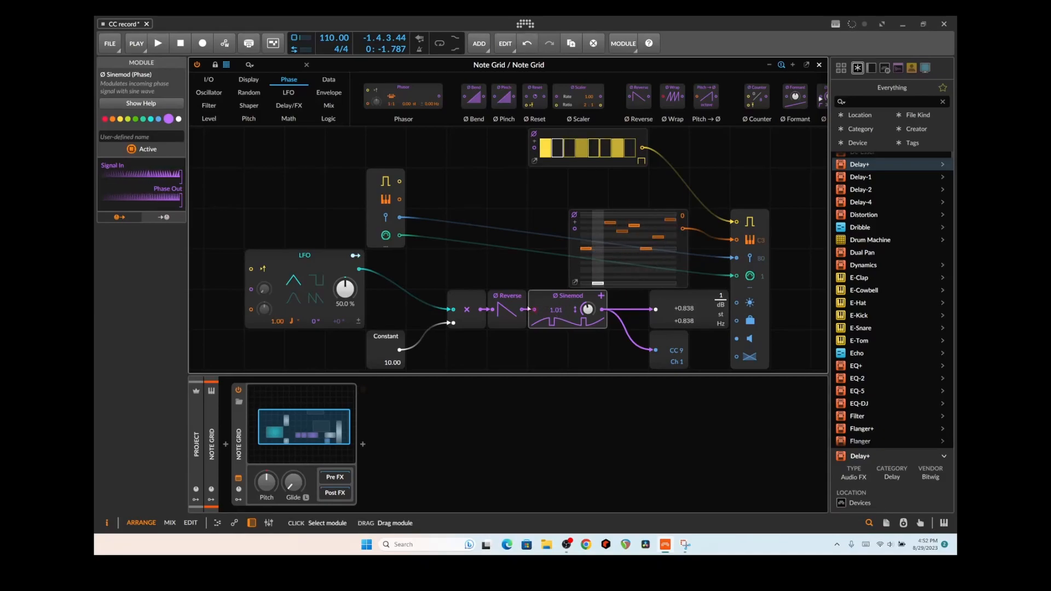
drag(544, 307, 455, 321)
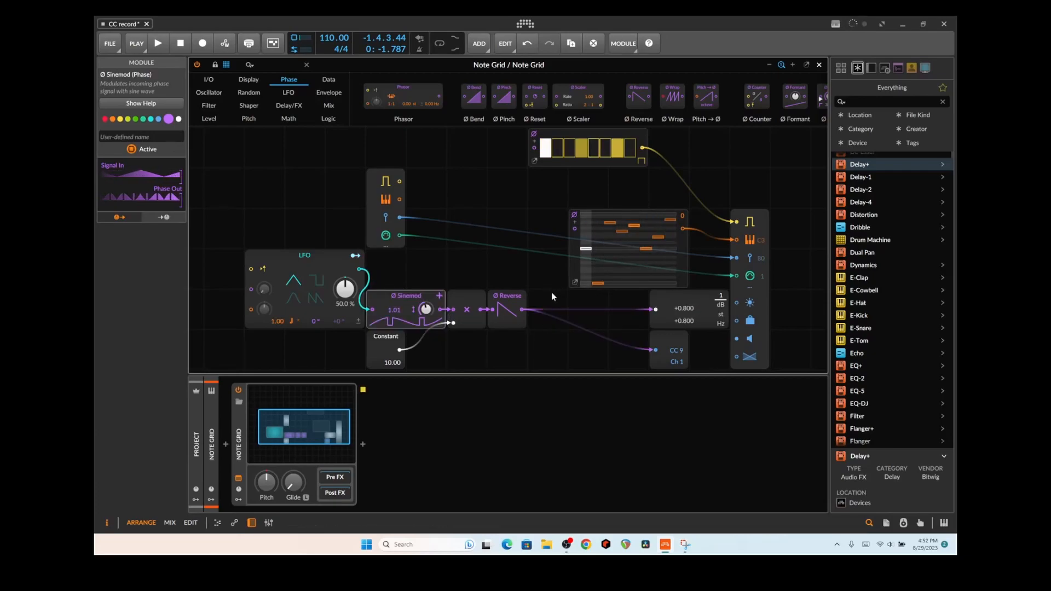
click(819, 65)
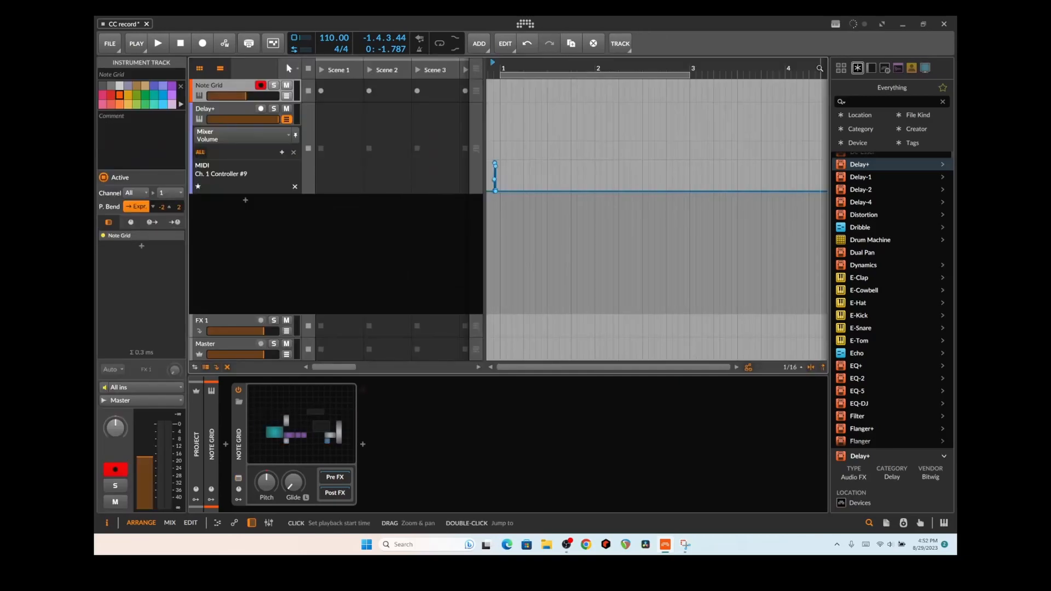
Step: Record the Delay+ track past bar 2 and shift the Controller #9 automation points from the end of bar 1 onward to a later position
click(230, 116)
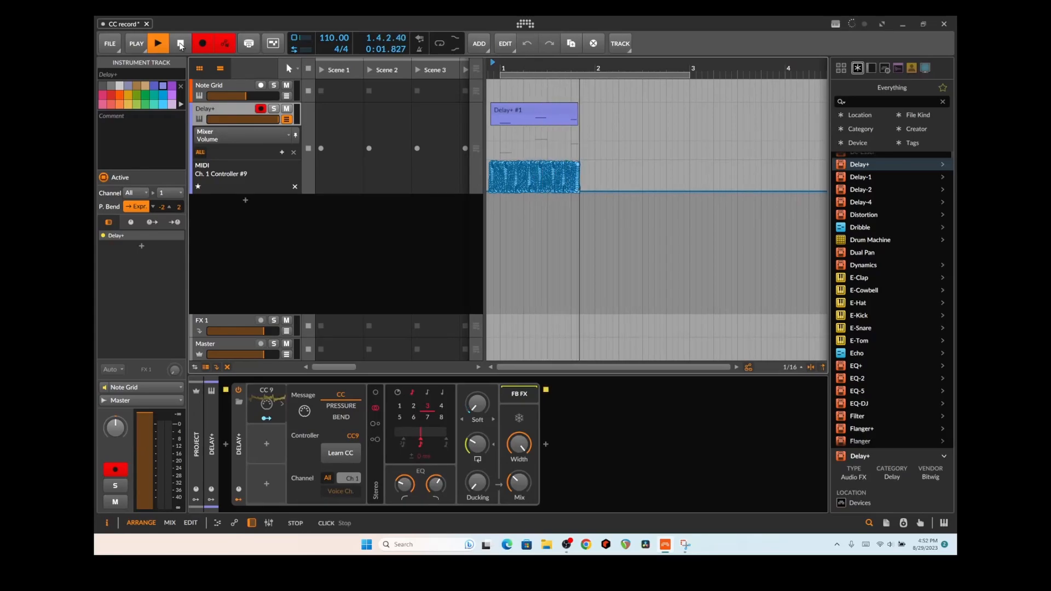
click(180, 44)
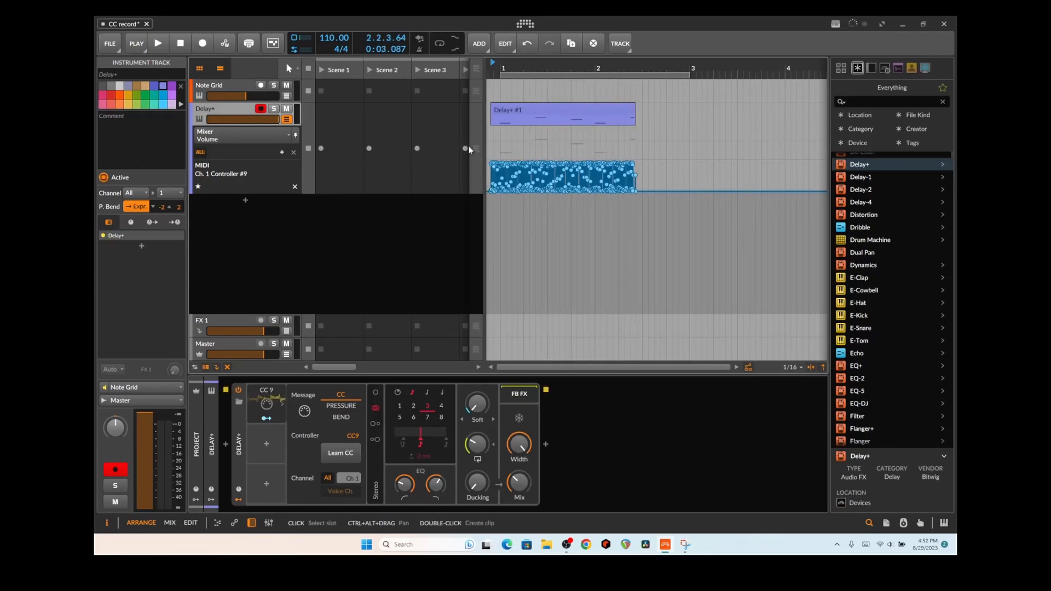
drag(577, 157, 683, 222)
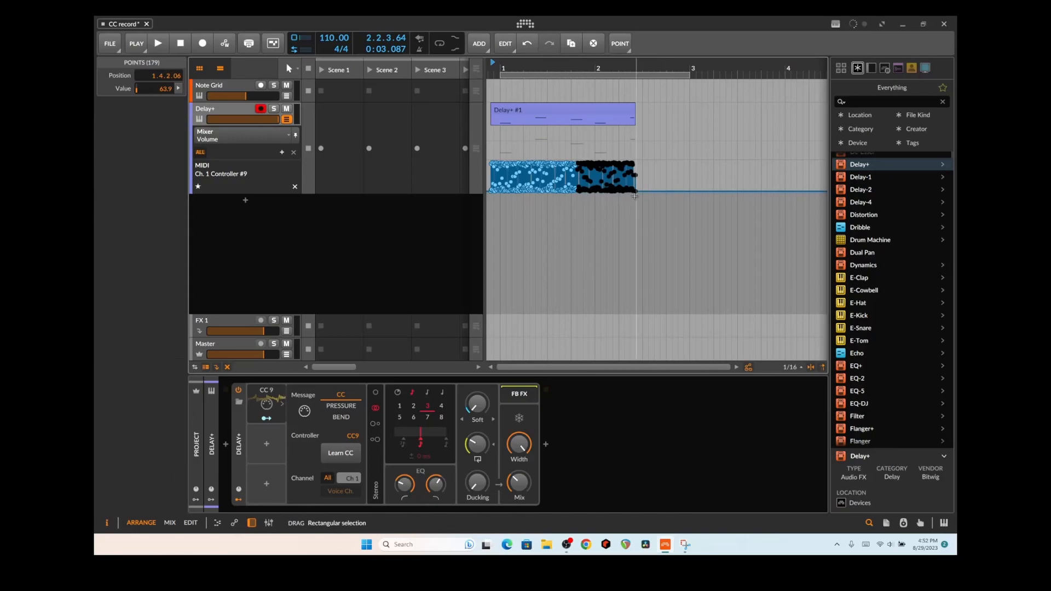
mouse_move(615, 167)
mouse_down()
mouse_move(662, 167)
mouse_move(633, 166)
mouse_up()
click(550, 162)
drag(555, 176, 555, 177)
Step: Delete the Sinemod module from the Note Grid patch and close the patch
click(230, 85)
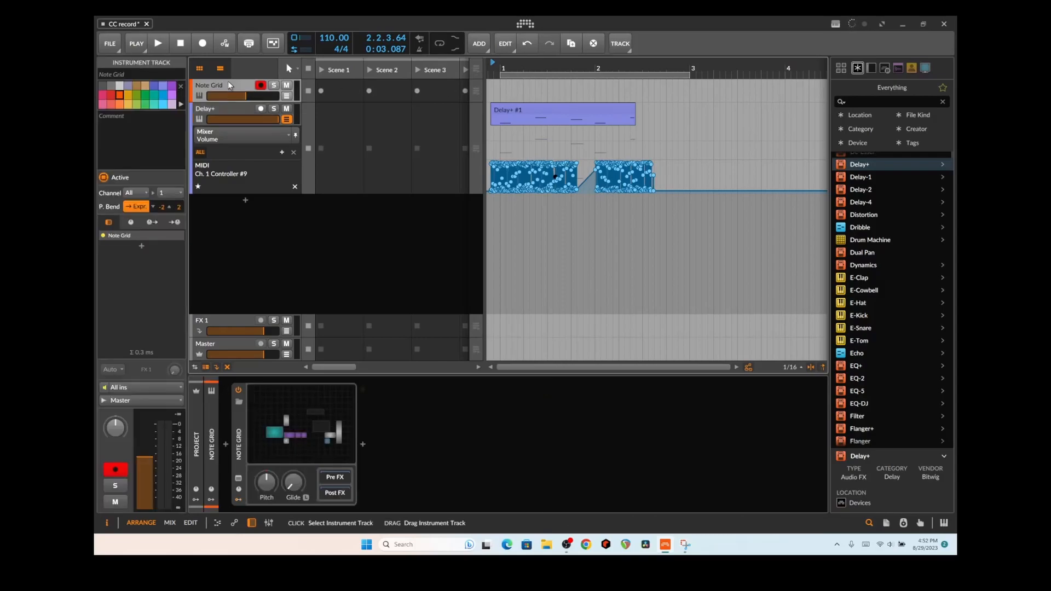
click(316, 418)
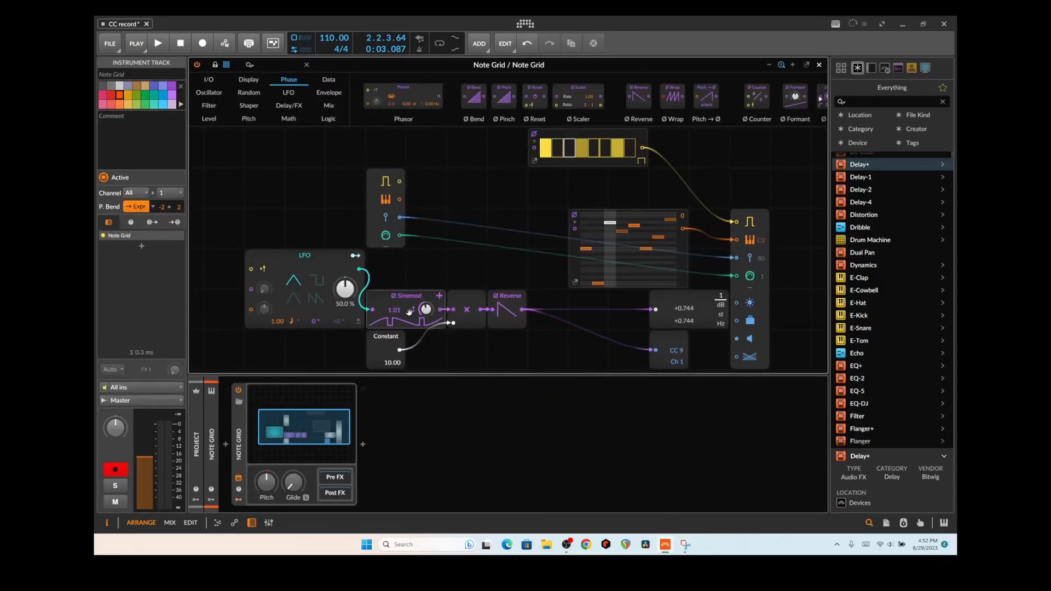
click(402, 301)
key(Delete)
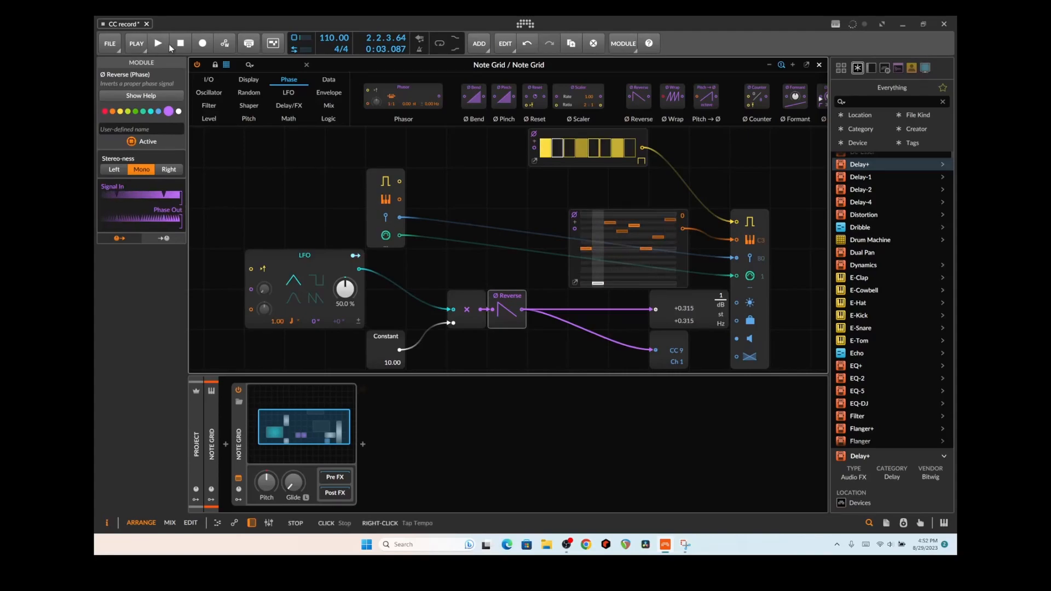
click(819, 65)
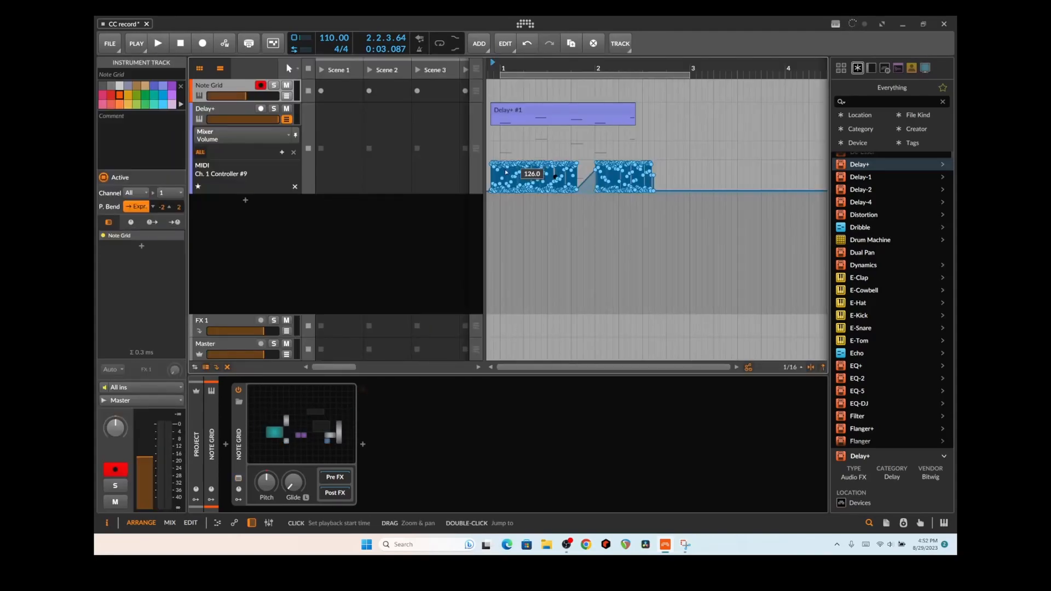
Step: Delete the recorded Delay+ clip from the arrangement
click(504, 113)
key(Delete)
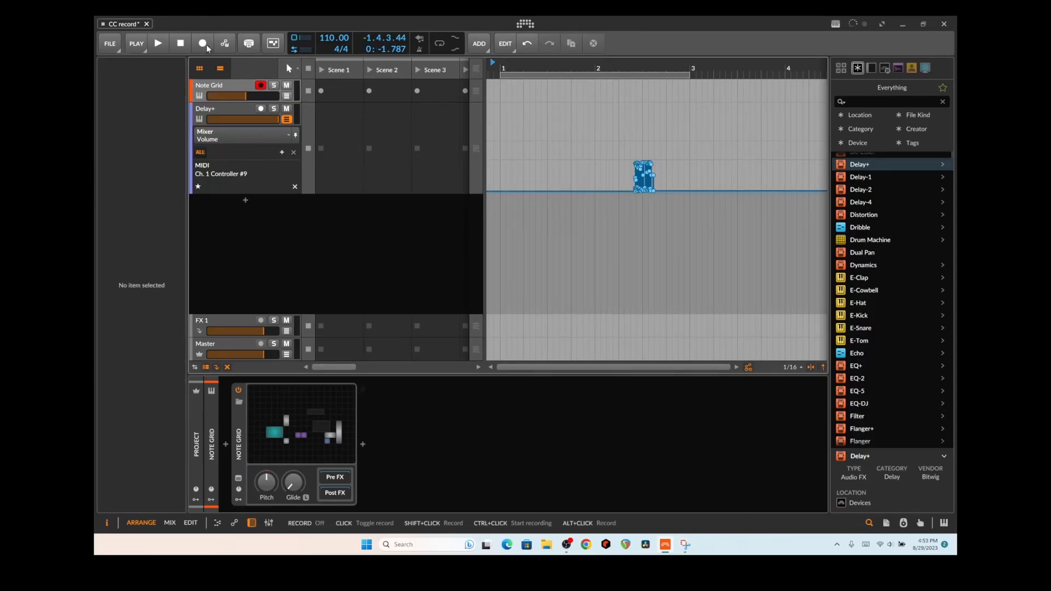
Step: Delete all Controller #9 automation points in the arrangement and remove the Ch. 1 Controller #9 lane from the Delay+ track
drag(614, 136, 728, 230)
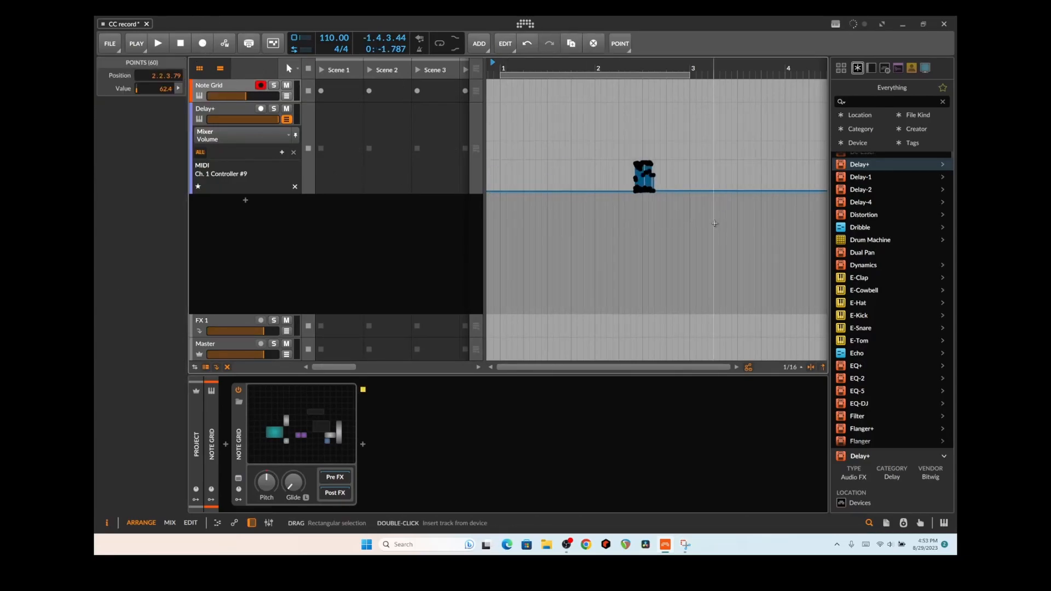
key(Delete)
click(282, 137)
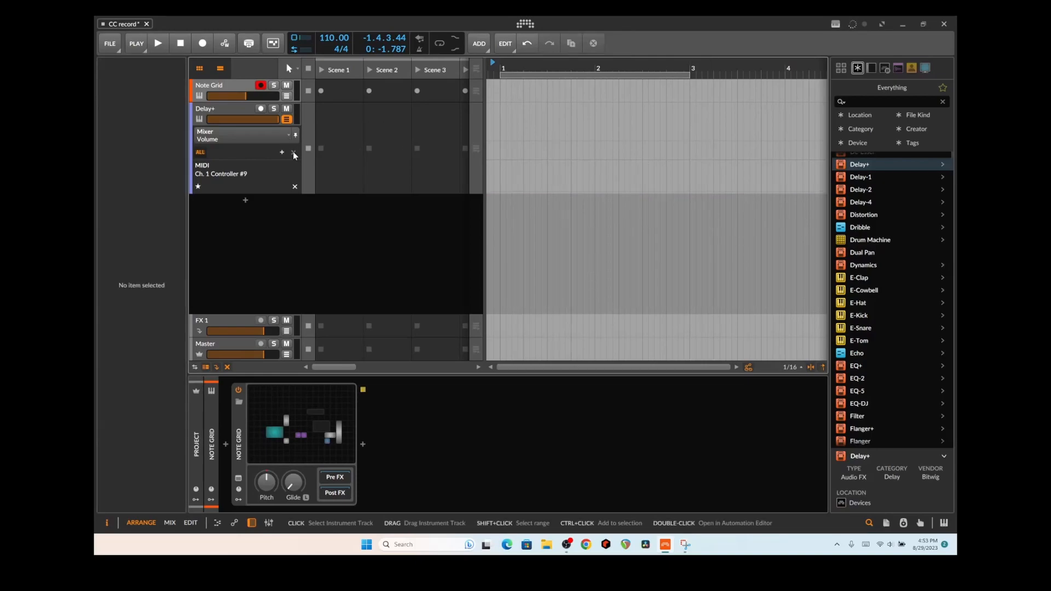
click(295, 187)
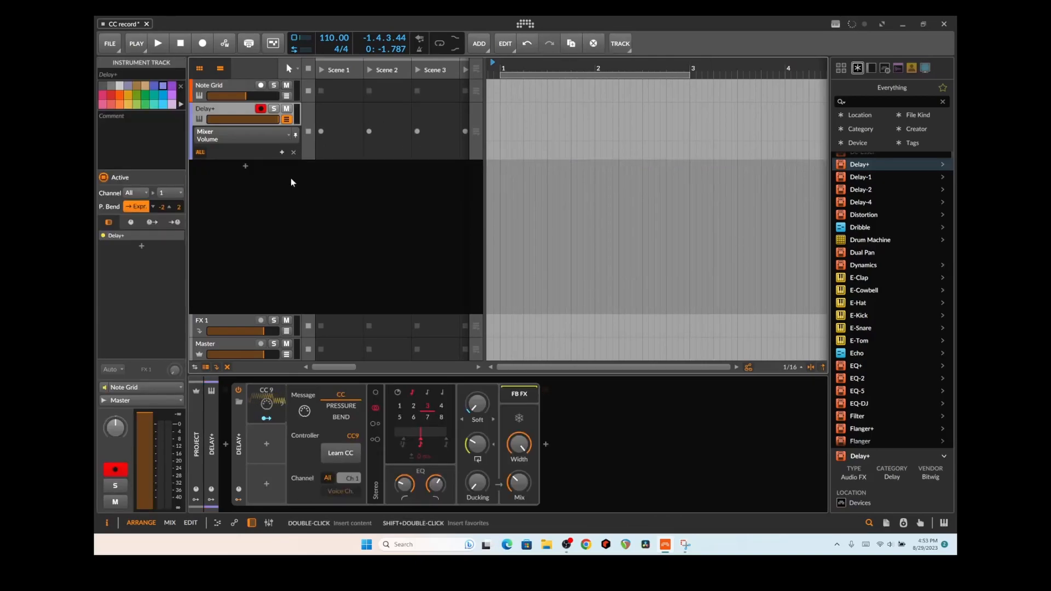
Step: Record a new take on the Delay+ track from bar 1 until just past the start of bar 3
click(203, 45)
click(162, 48)
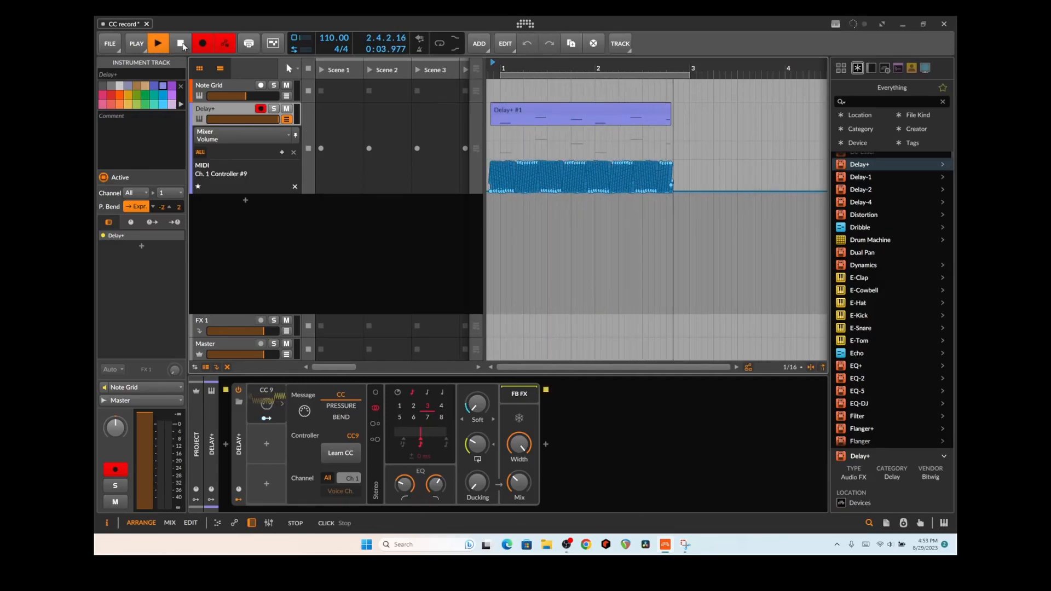
click(181, 45)
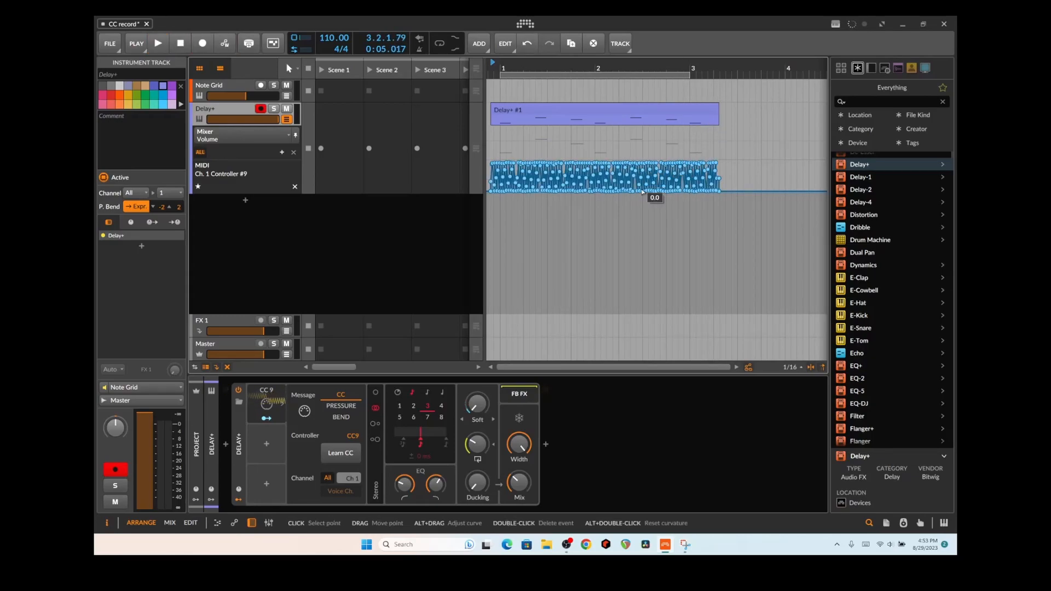
Step: Examine the shape of the recorded Controller #9 automation up close and compare it with the modules in the Note Grid patch
scroll(643, 192, up, 10)
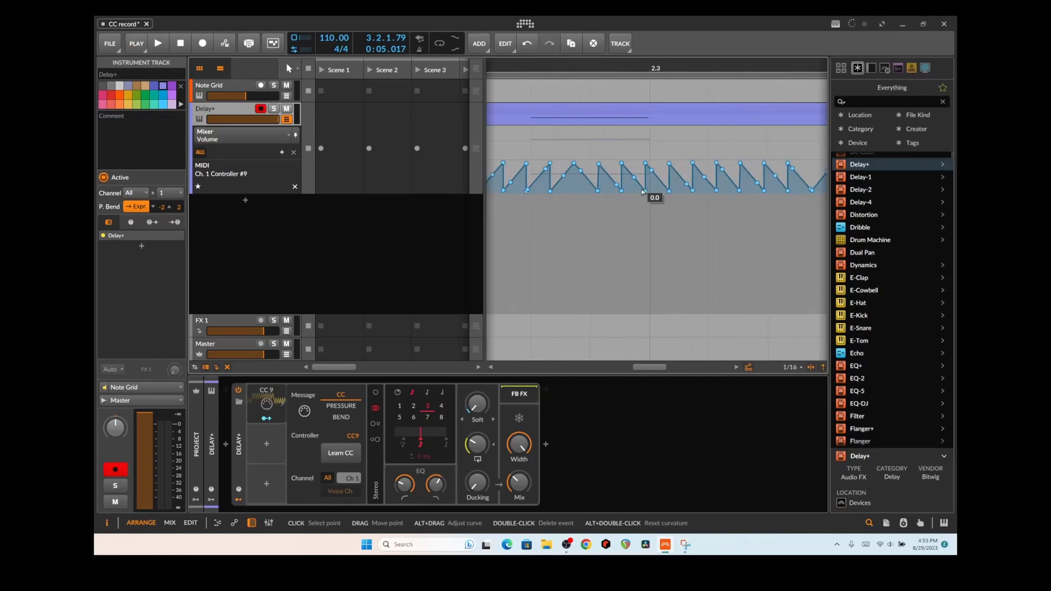
scroll(646, 192, down, 2)
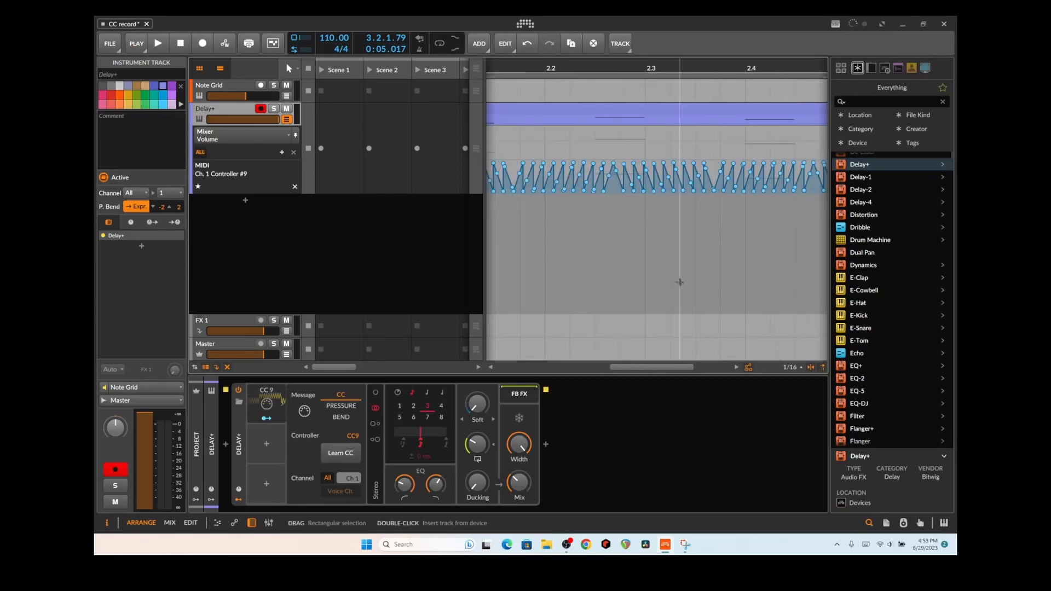
drag(659, 365, 556, 367)
scroll(570, 271, up, 5)
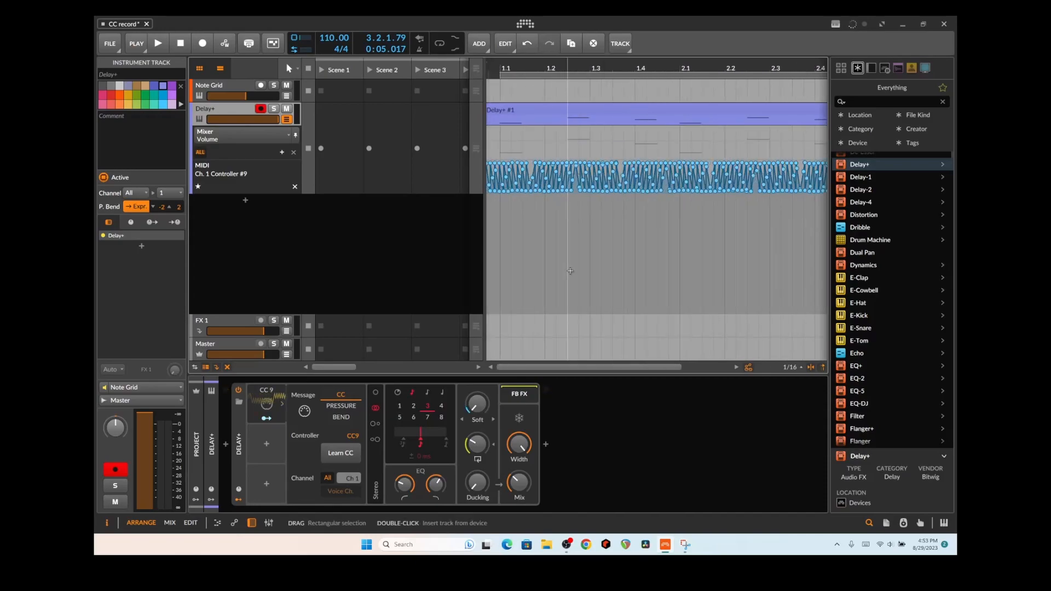
scroll(569, 271, up, 2)
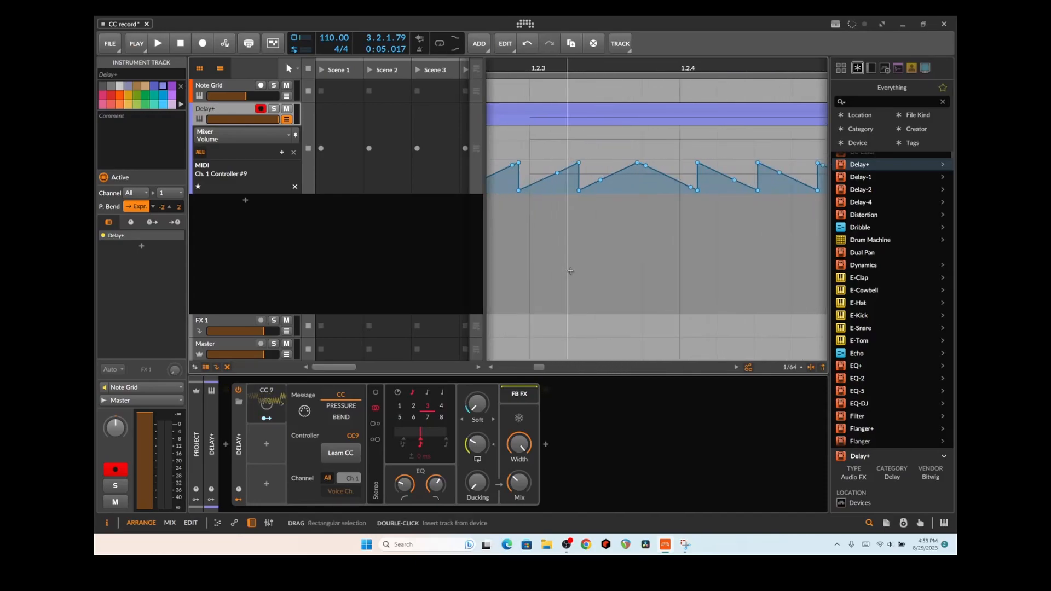
scroll(570, 270, down, 7)
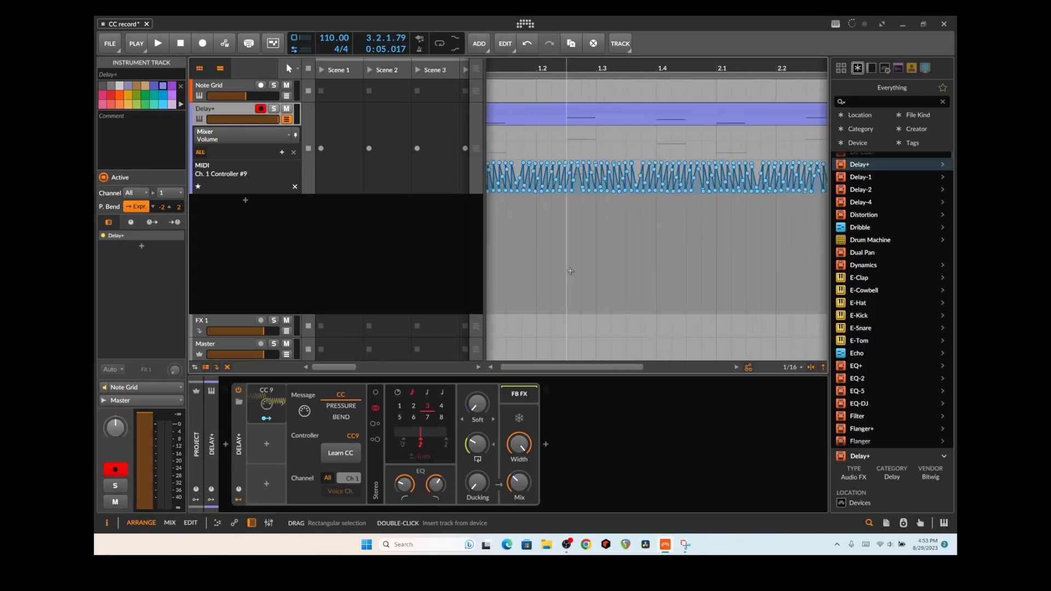
scroll(570, 271, up, 1)
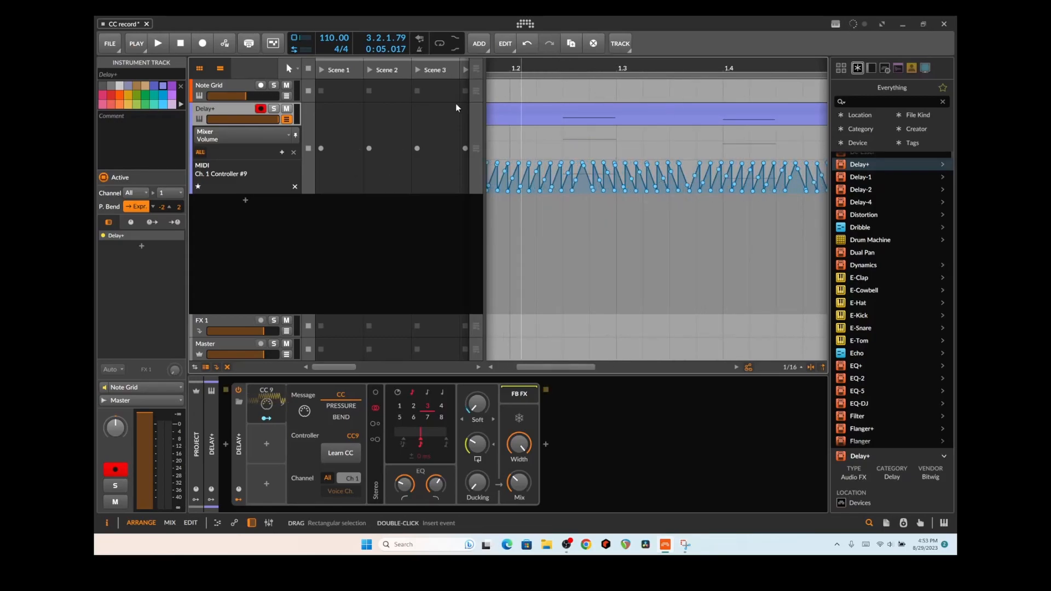
click(239, 91)
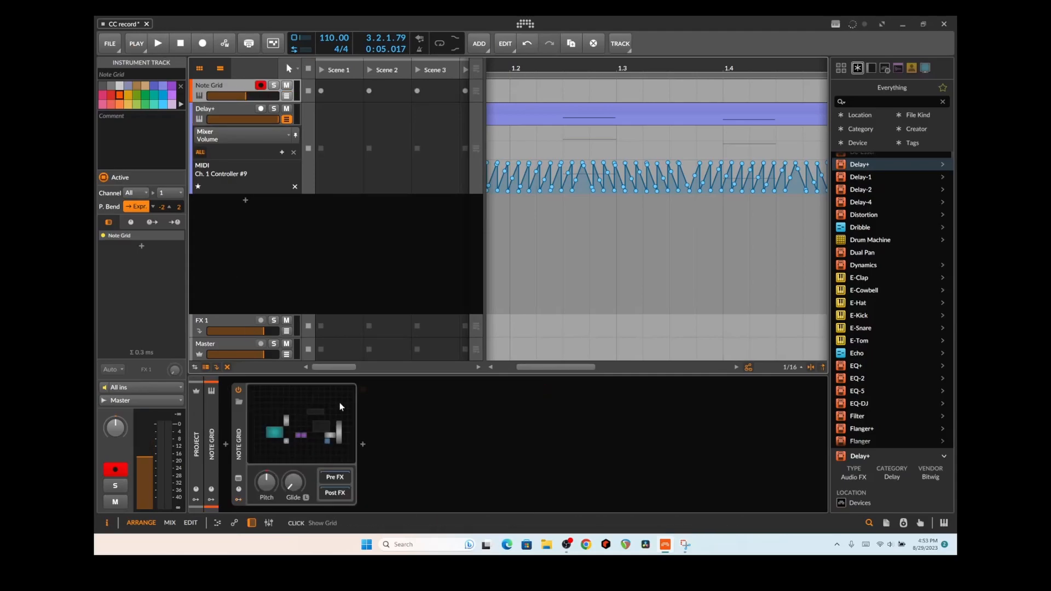
click(302, 448)
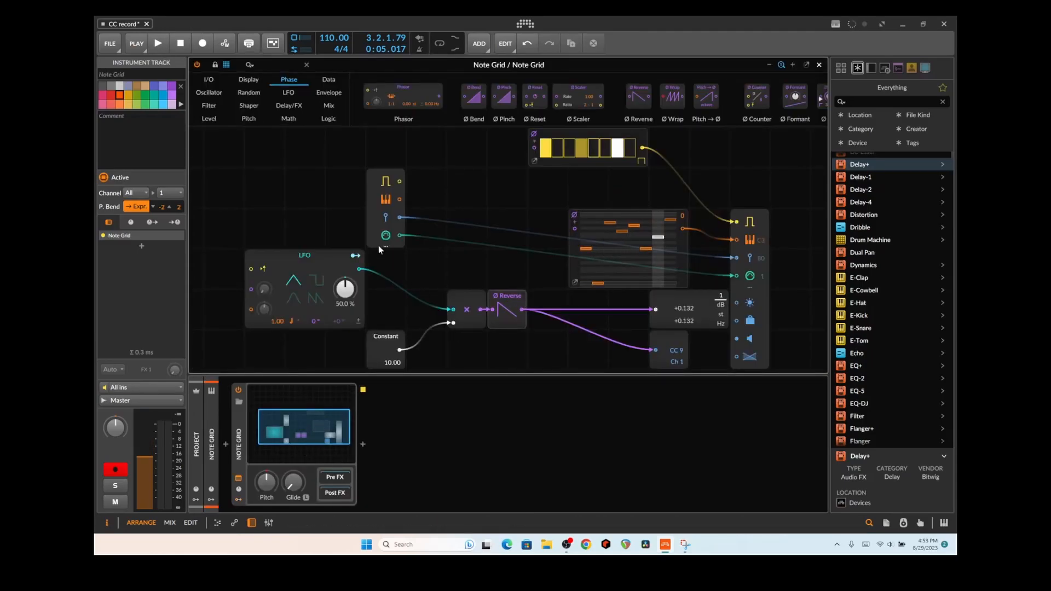
click(820, 65)
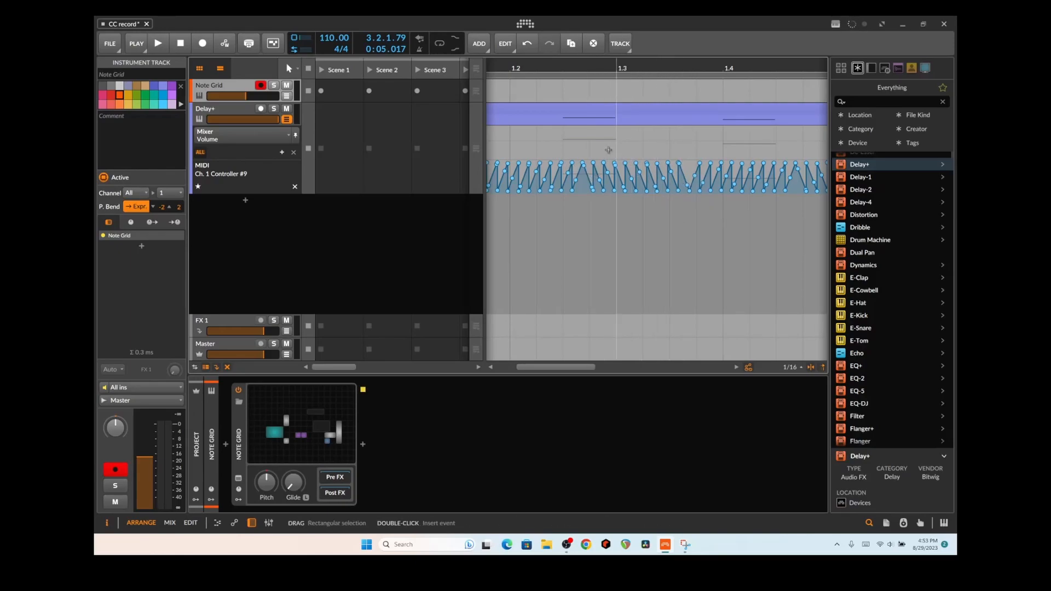
Step: Select all recorded Controller #9 automation points on the Delay+ track and copy them
key(ctrl+a)
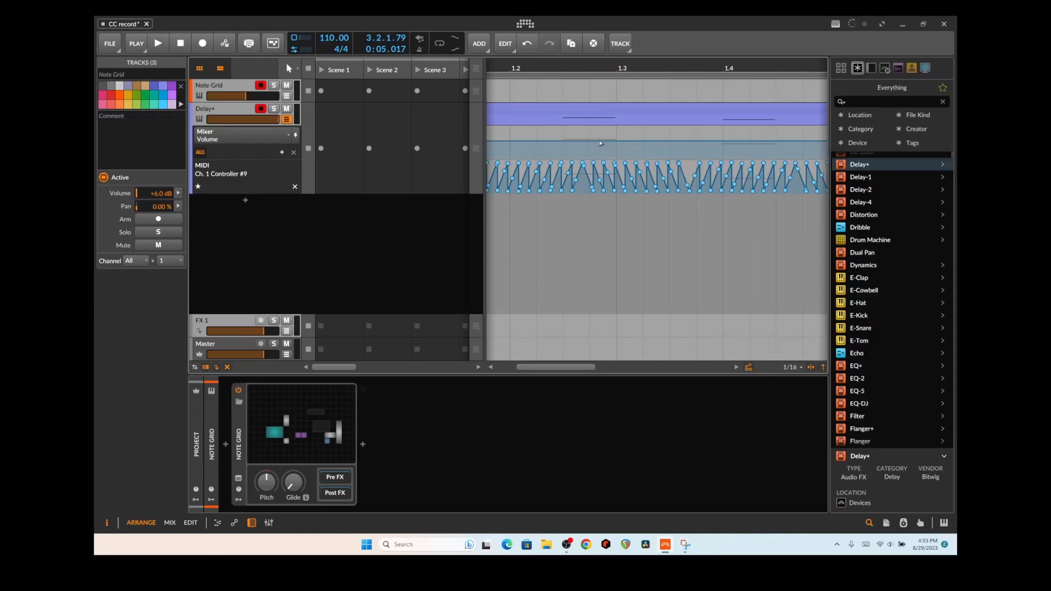
click(617, 189)
click(614, 190)
click(583, 164)
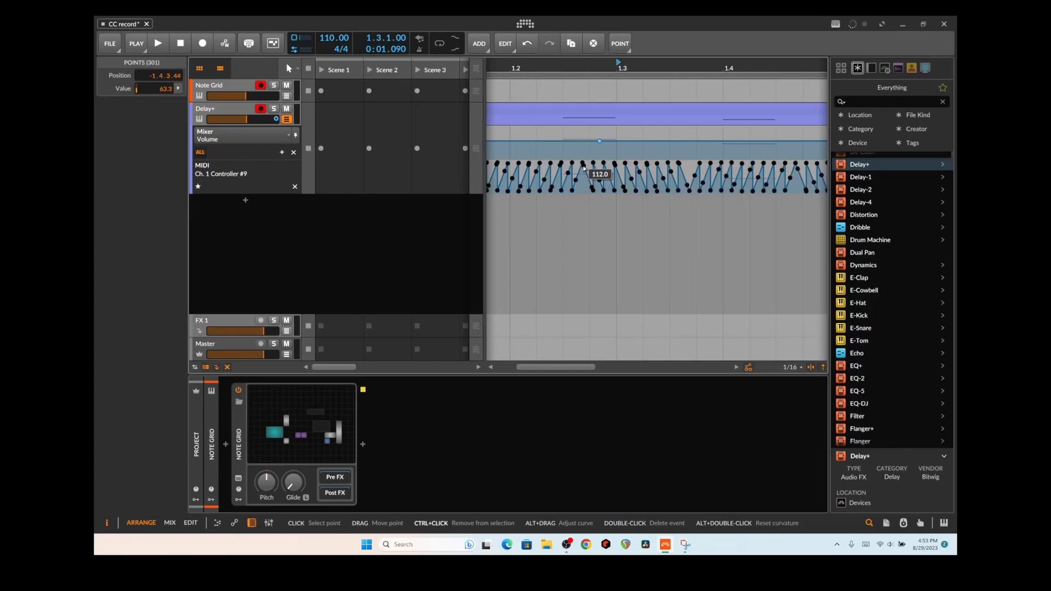
drag(580, 167, 503, 187)
Step: Show the Delay+ device's Blur parameter as an automation lane on the Delay+ track
click(266, 139)
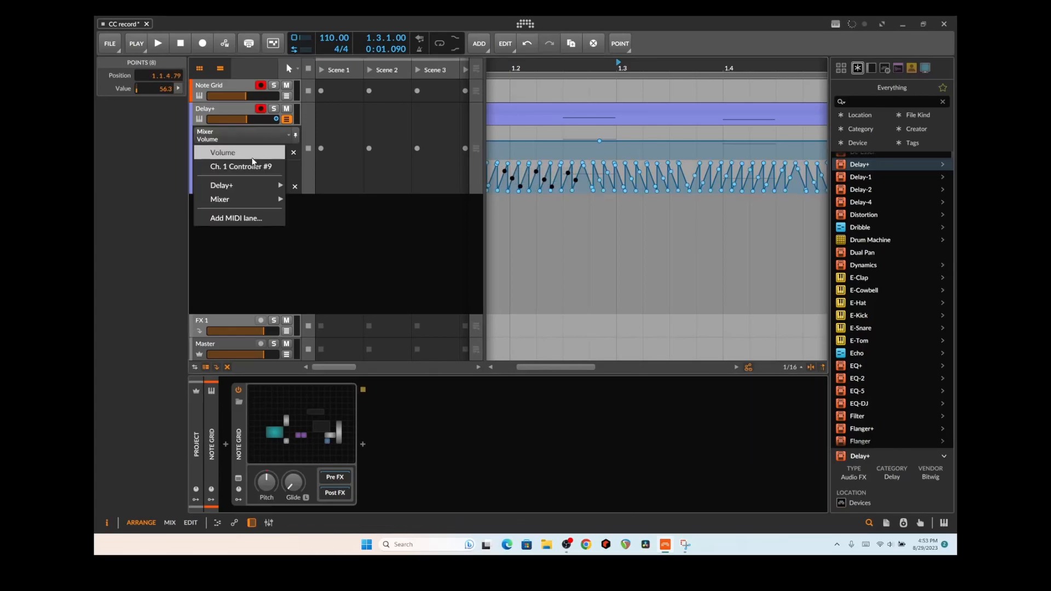
click(252, 153)
click(245, 136)
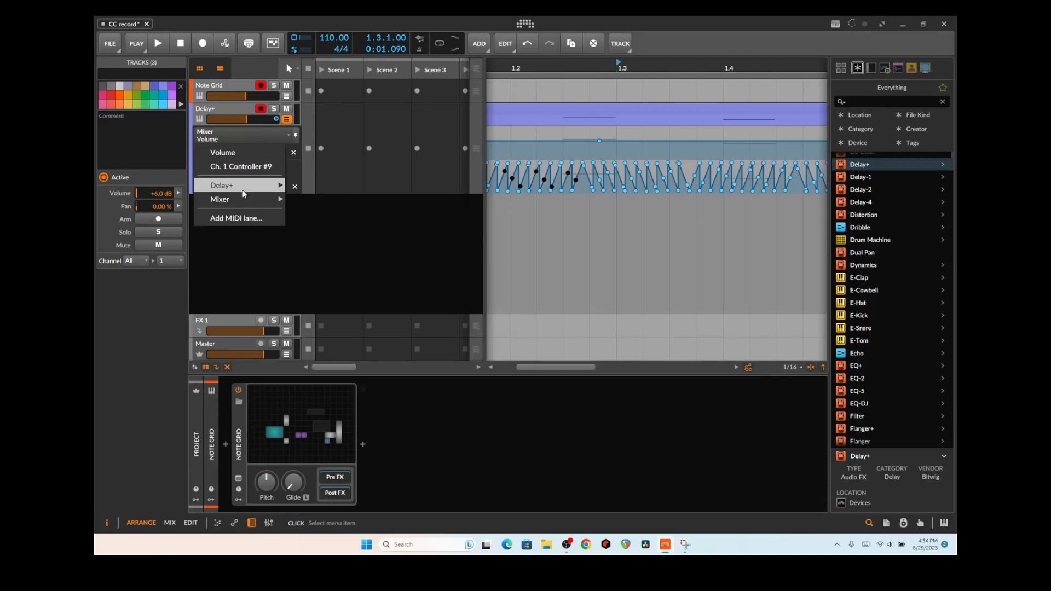
mouse_move(245, 192)
click(336, 226)
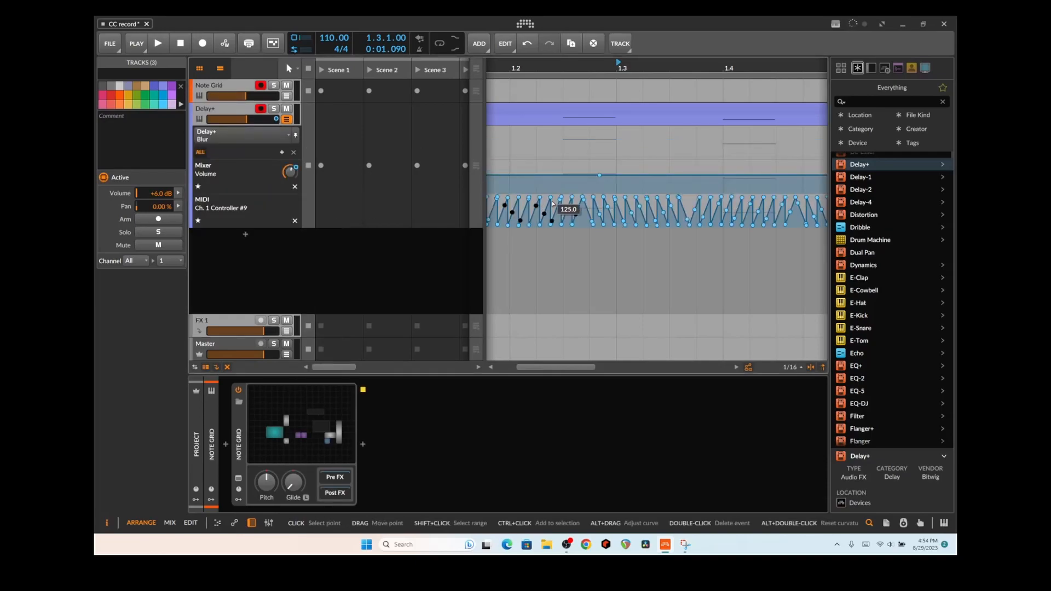
Step: Paste the copied points into the Blur lane at 1.2.2.00 and shift them earlier to start at 1.1.3.70
click(536, 157)
click(537, 160)
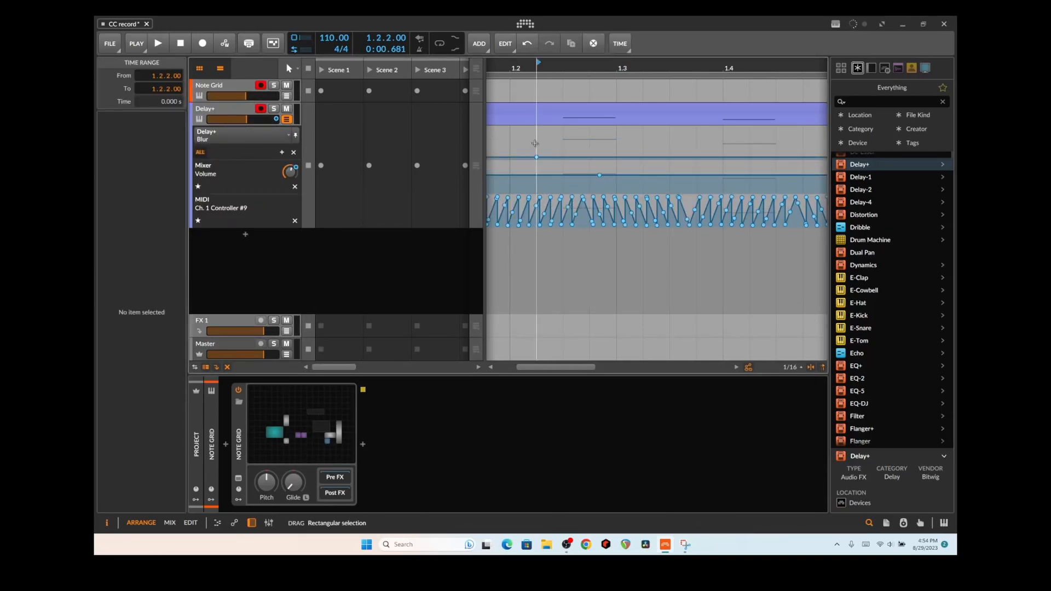
key(ctrl+v)
click(532, 123)
click(536, 132)
click(534, 123)
click(549, 144)
click(550, 144)
click(550, 124)
click(552, 151)
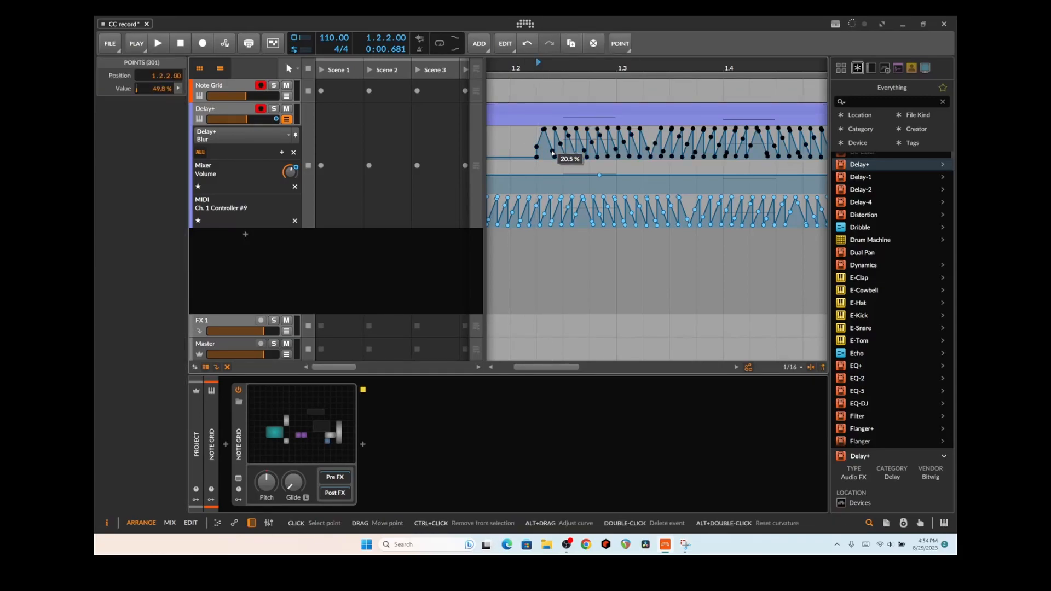
drag(544, 130, 492, 130)
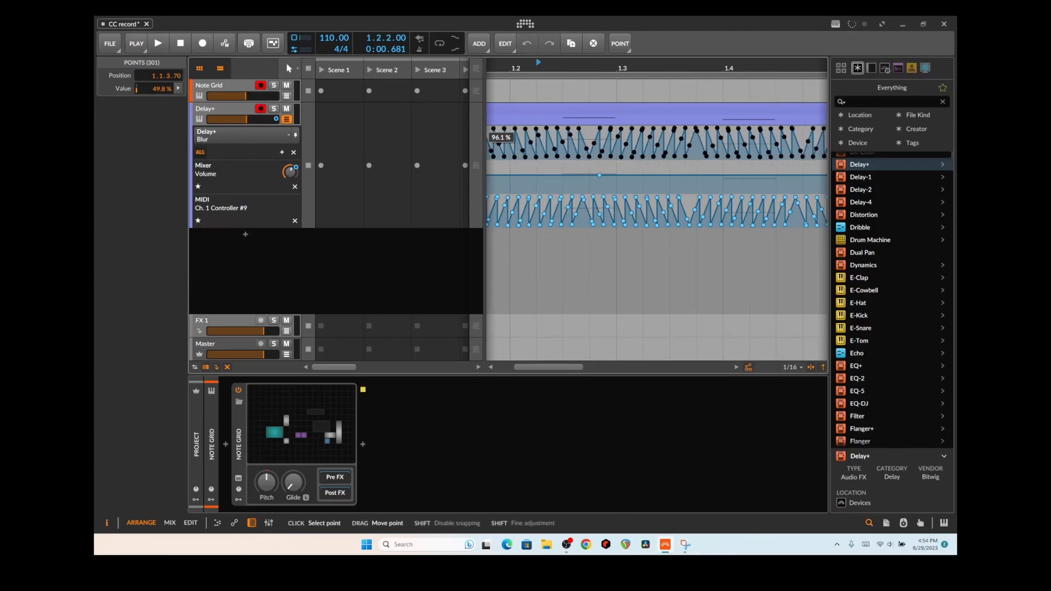
click(717, 170)
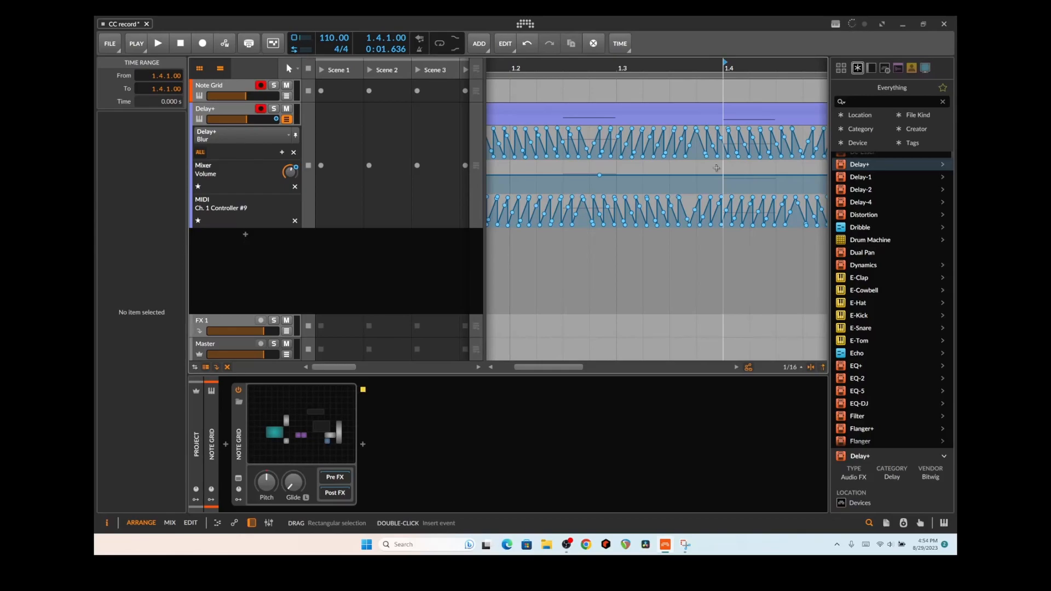
Step: Open the Note Grid patch and delete the Reverse phase module after the multiply module
click(209, 88)
click(292, 406)
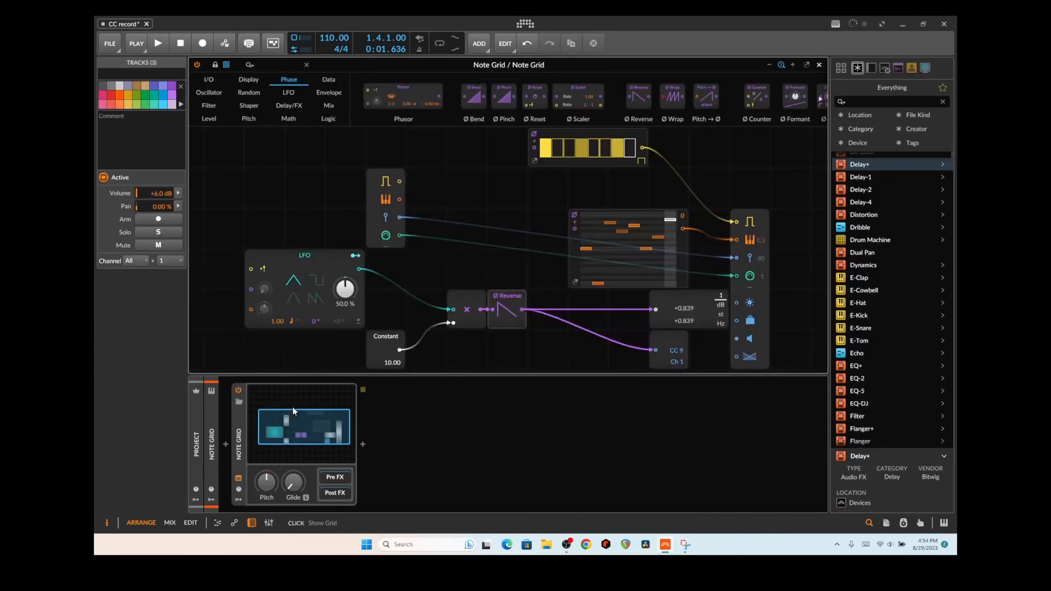
click(515, 295)
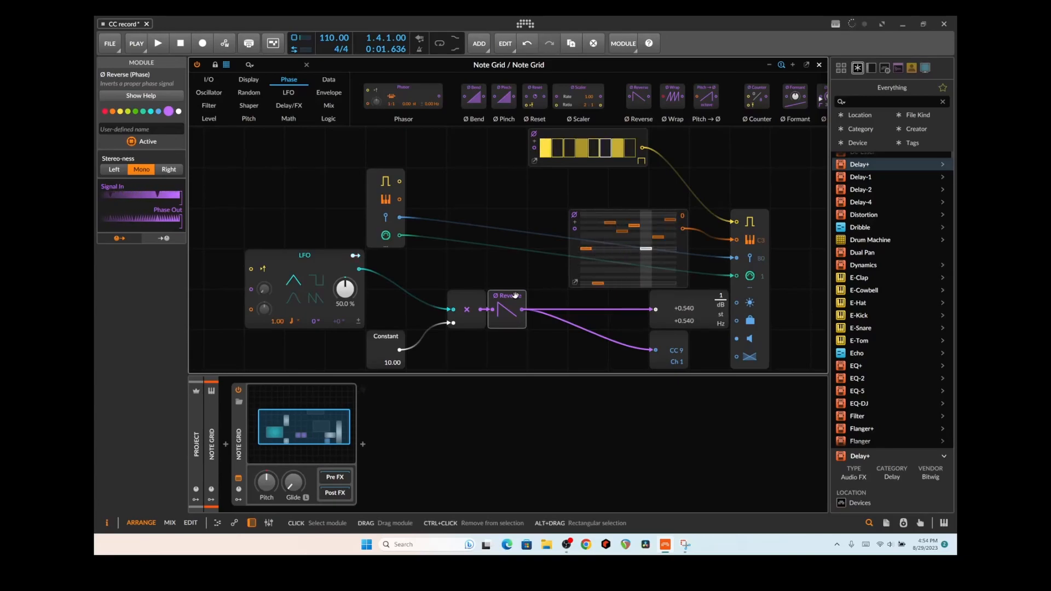
key(Delete)
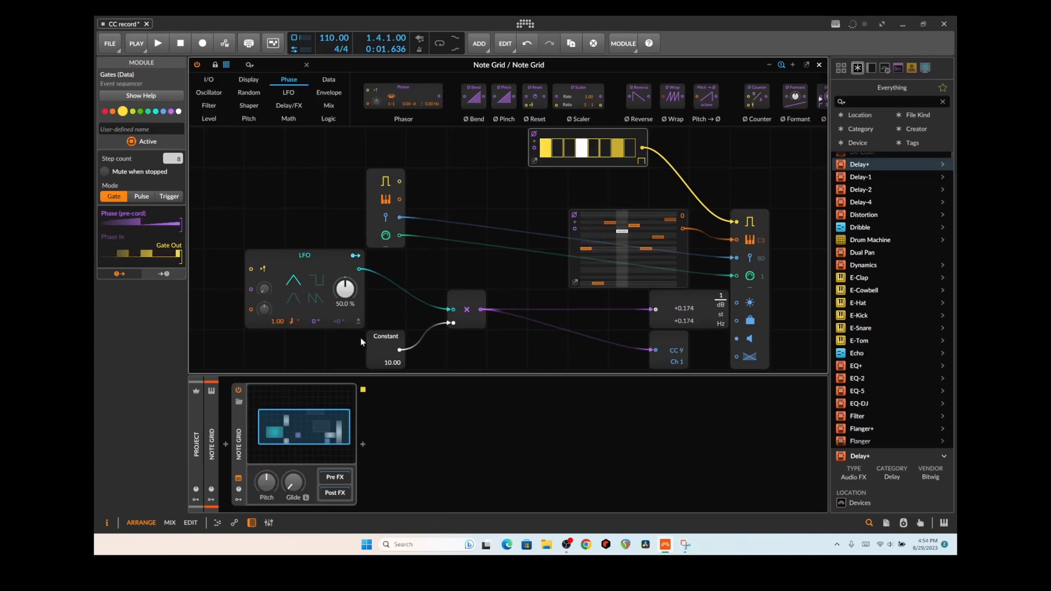
Step: Add an S/H LFO random module to the empty grid area above the LFO
drag(321, 246, 534, 358)
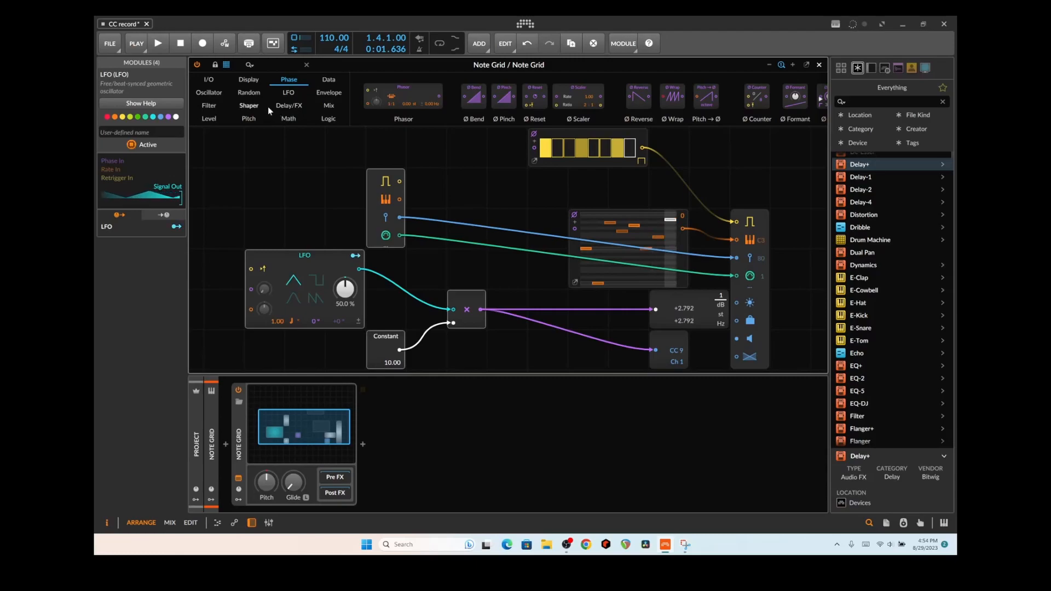
click(288, 91)
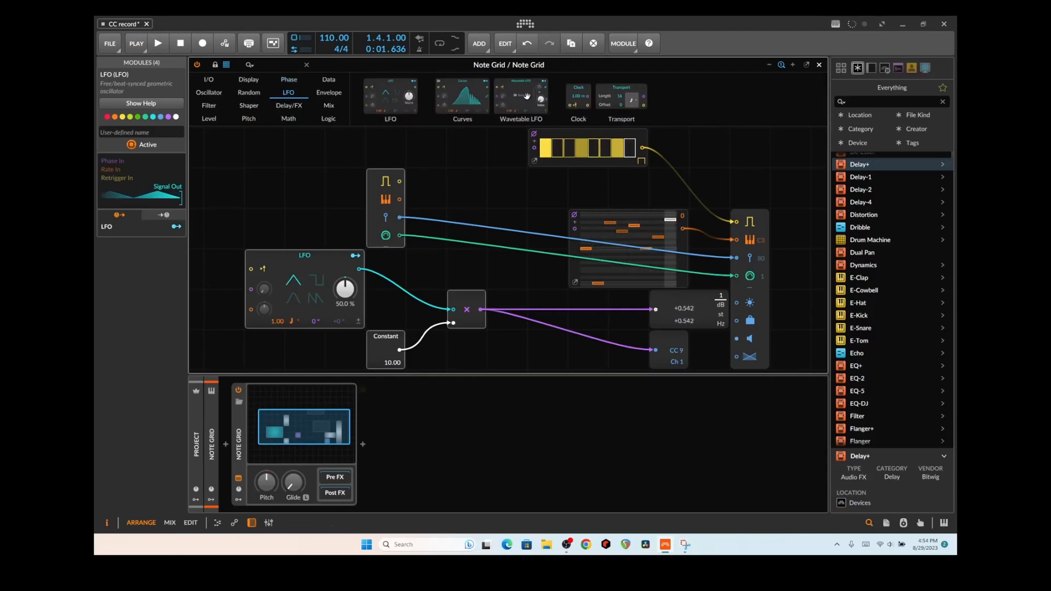
click(256, 96)
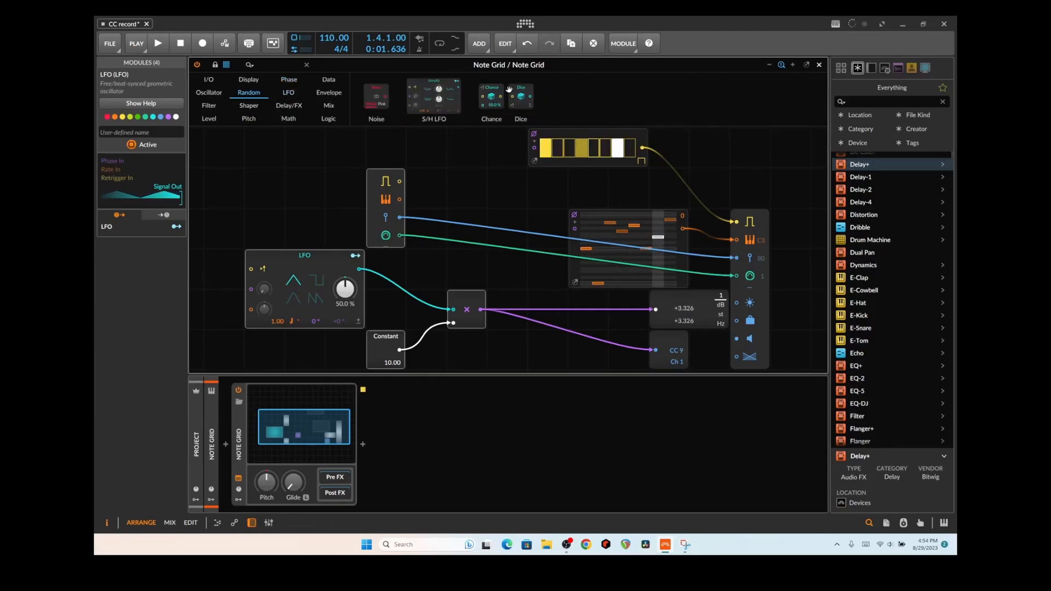
drag(434, 96, 225, 169)
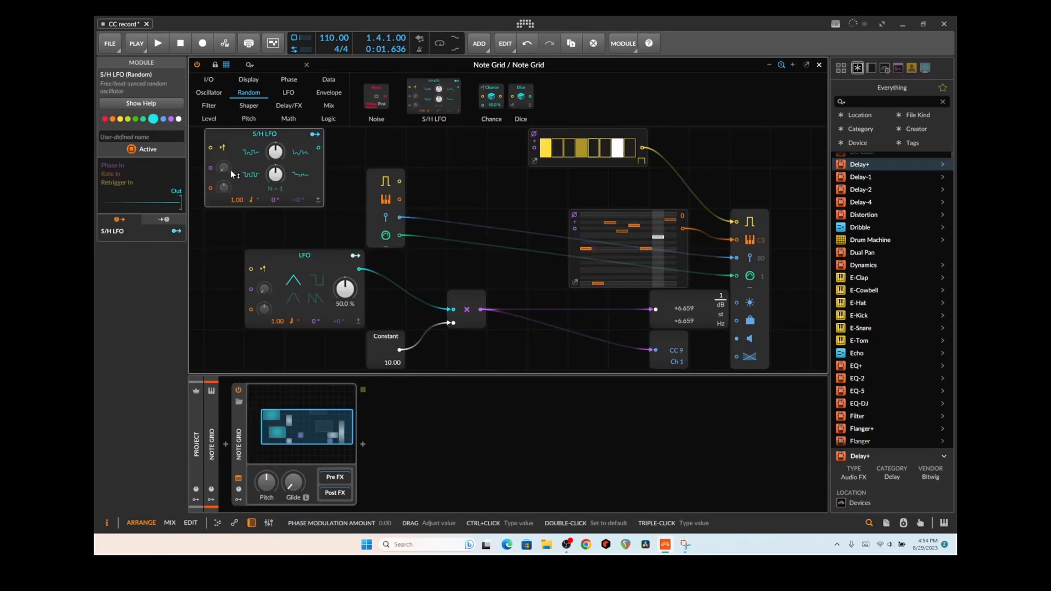
Step: Map the S/H LFO to the LFO's Skew with a modulation amount of 12%
click(315, 134)
drag(345, 289, 345, 278)
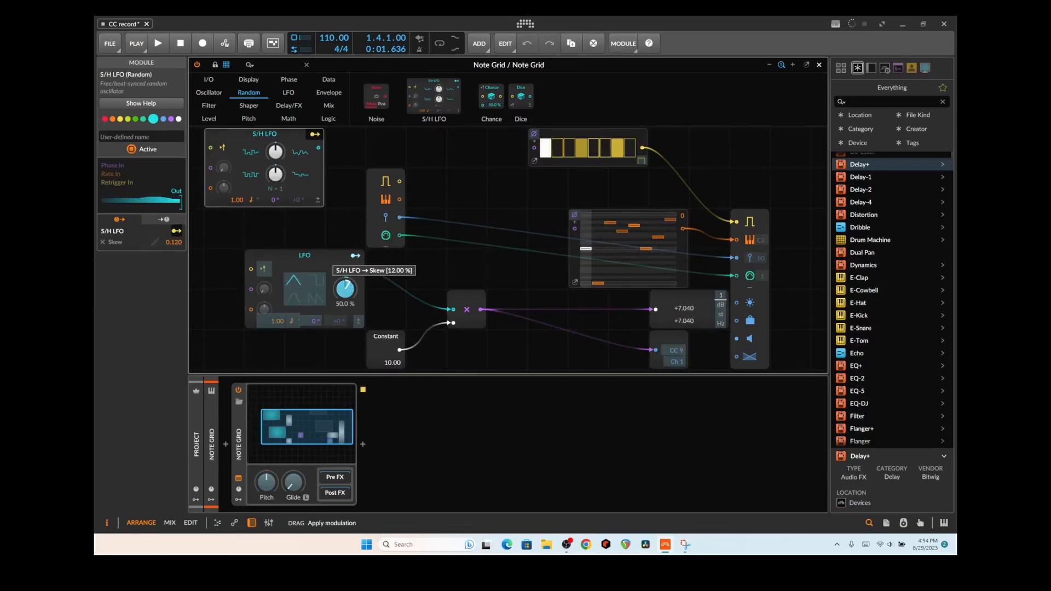
click(314, 135)
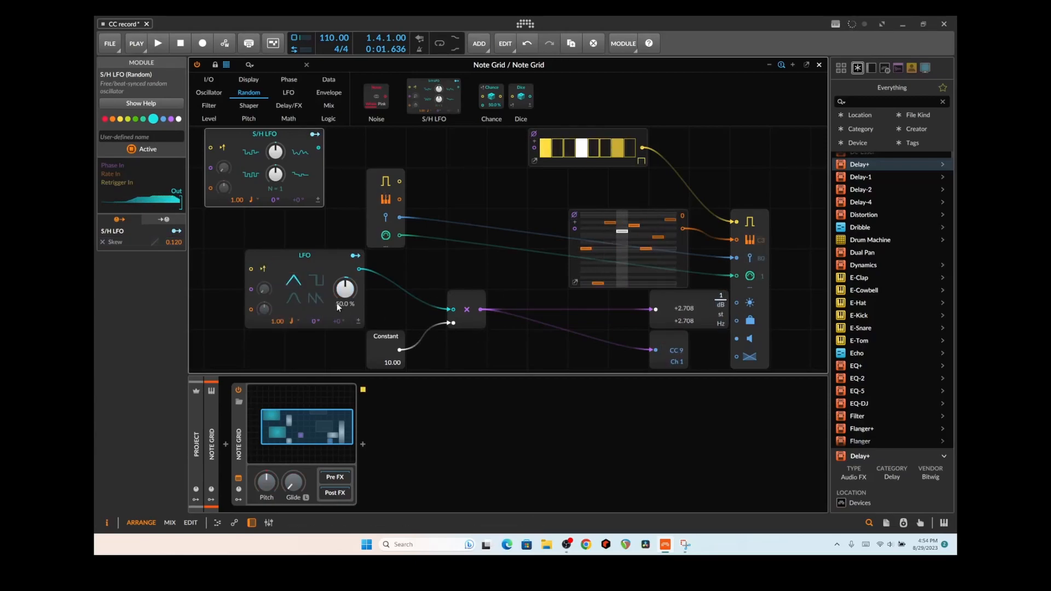
click(314, 135)
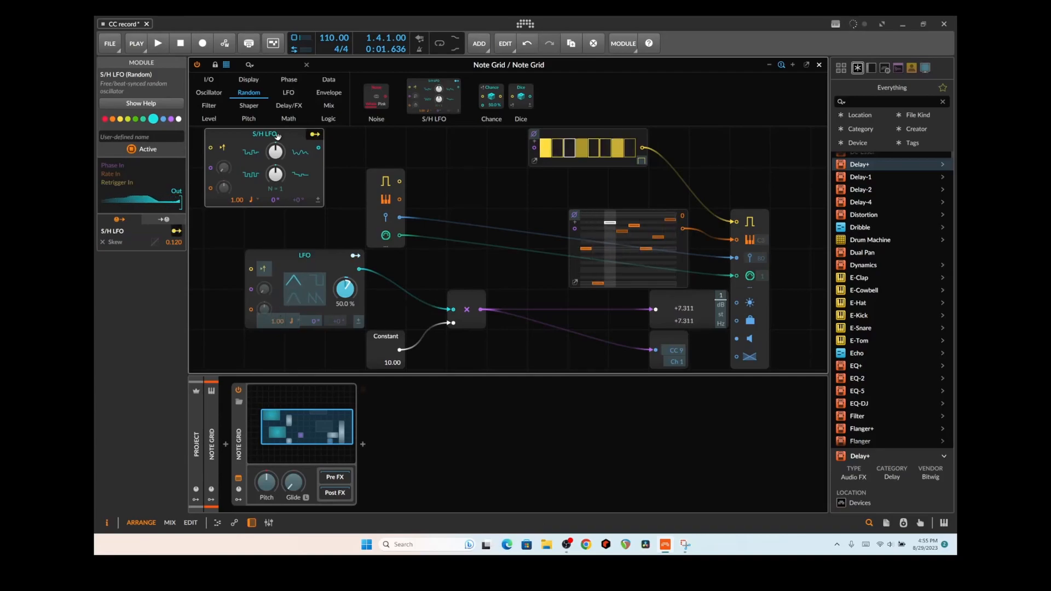
click(315, 134)
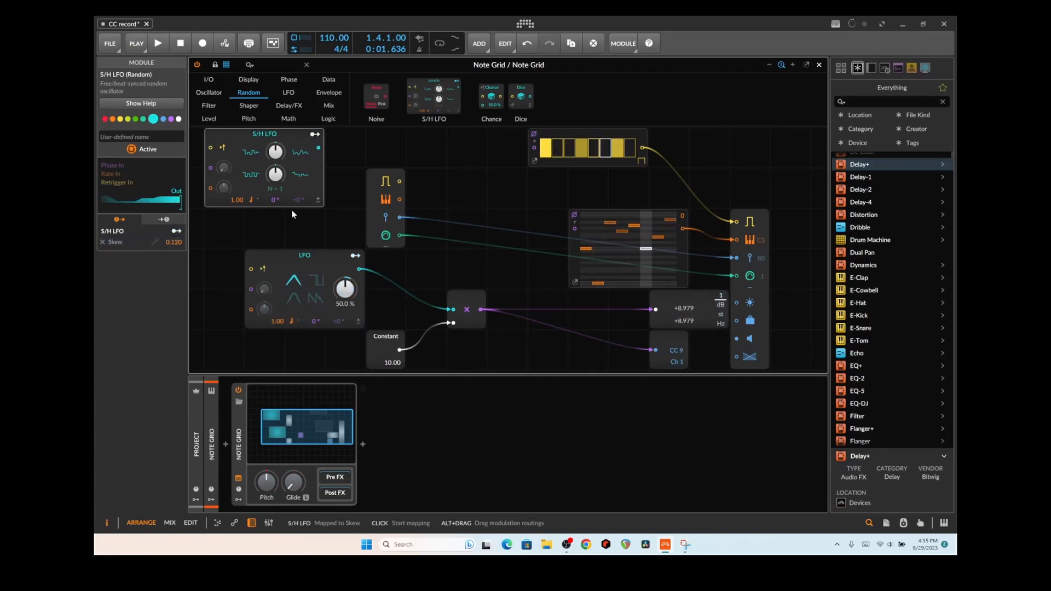
Step: Set the LFO's rate unit to bars
click(292, 320)
click(323, 362)
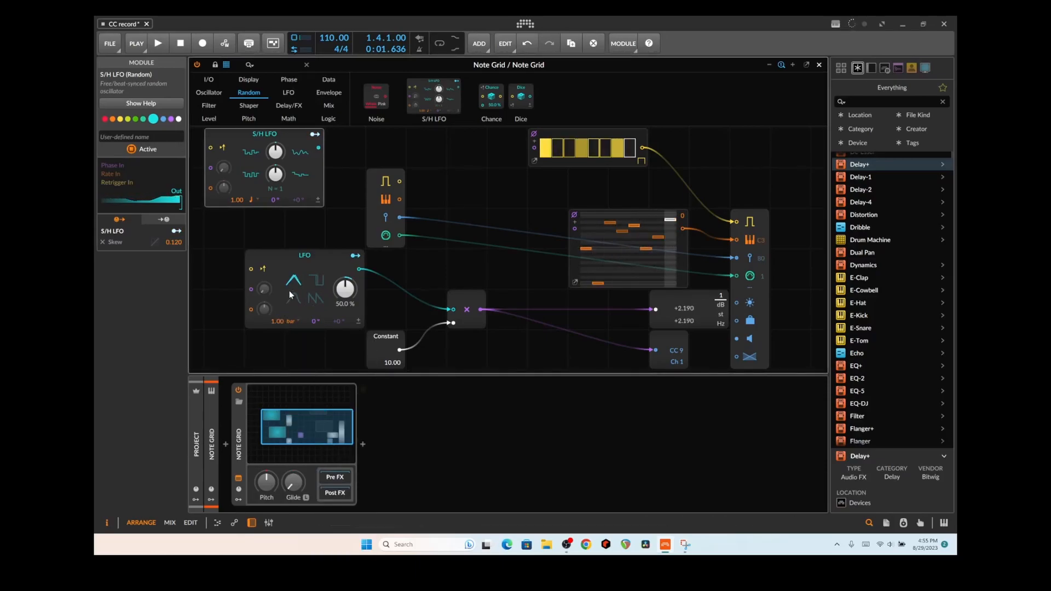
Step: Map the S/H LFO to the LFO's waveform selection and close the Note Grid patch
click(314, 135)
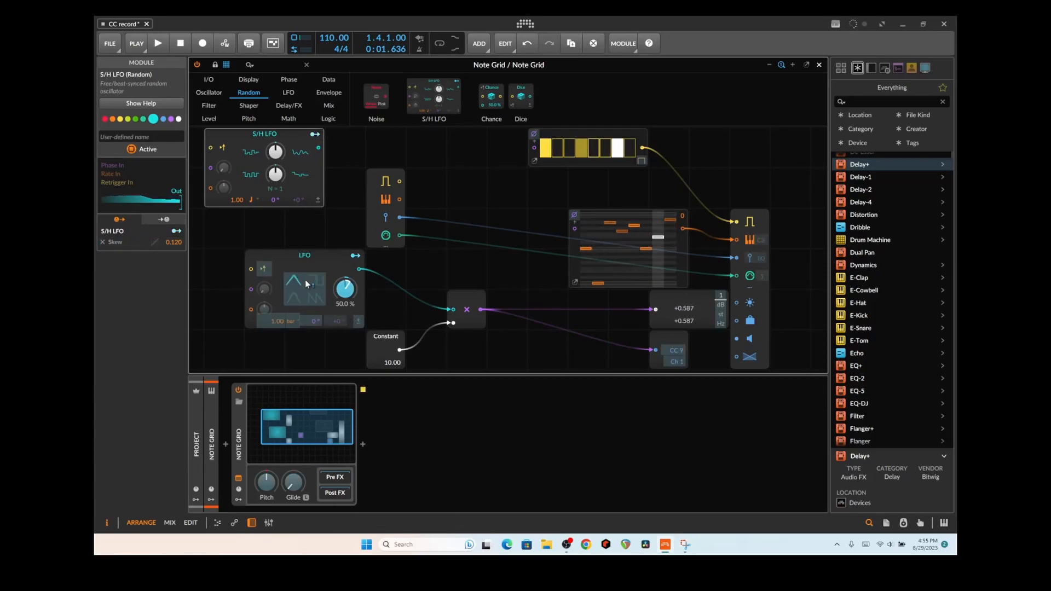
drag(319, 286, 320, 249)
click(315, 134)
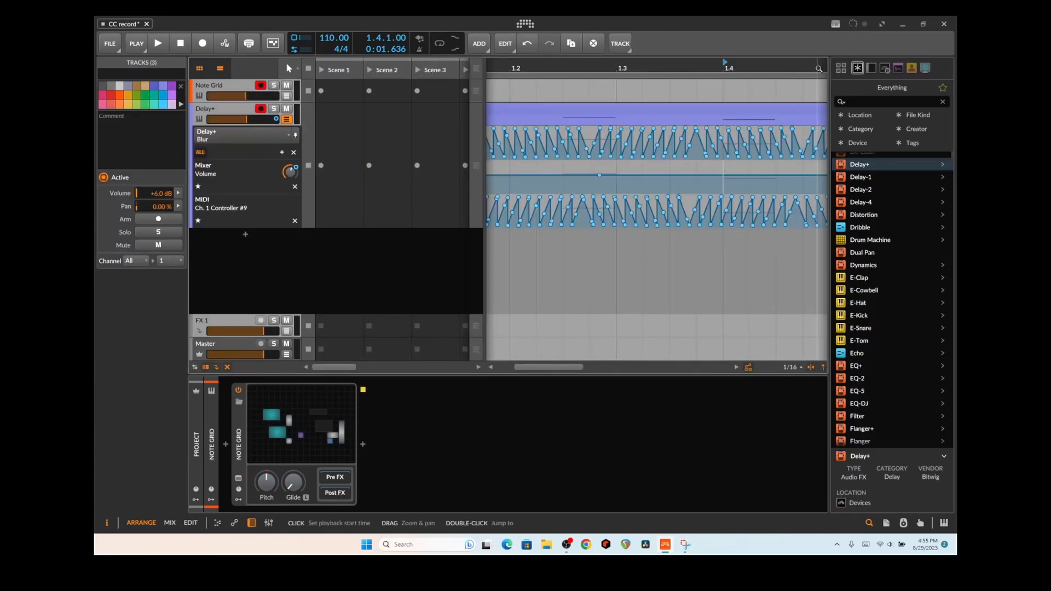
click(819, 64)
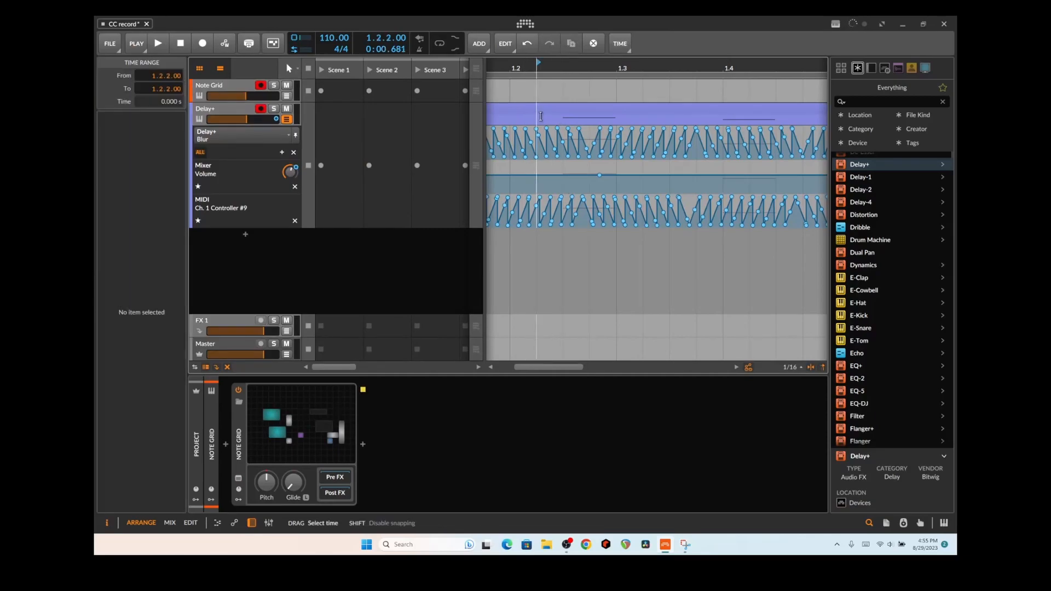
Step: Delete the recorded clip on the Delay+ track and remove its Blur and Ch. 1 Controller #9 automation lanes
click(540, 114)
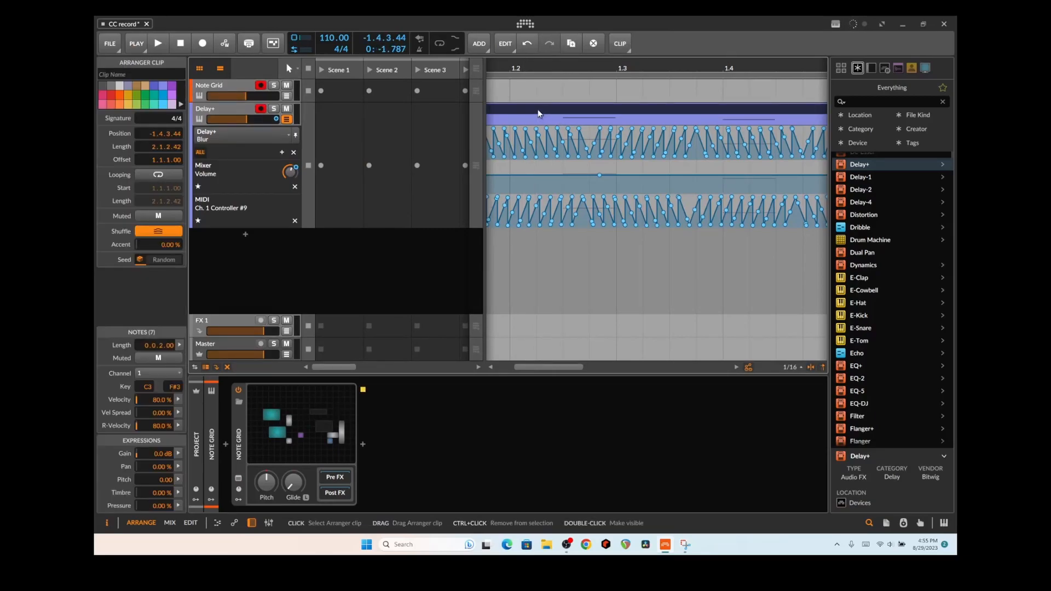
key(Delete)
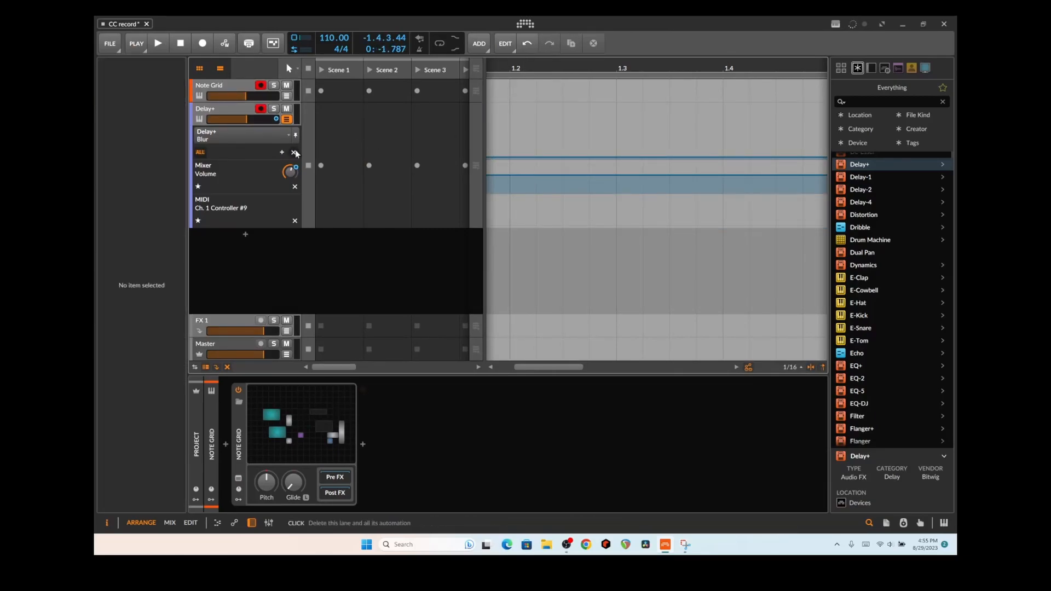
click(294, 154)
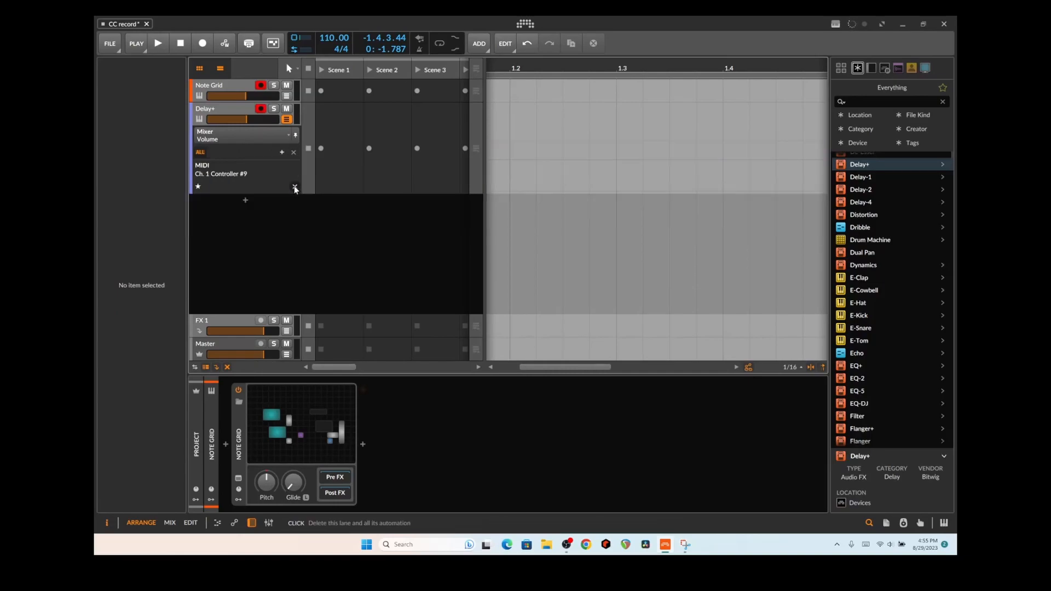
click(294, 187)
click(257, 141)
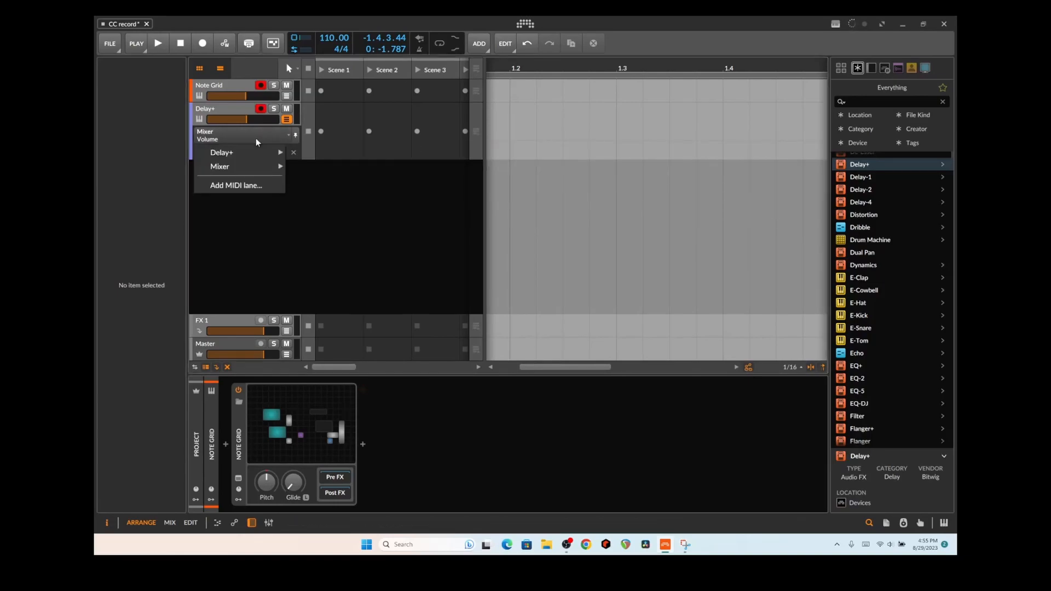
click(254, 123)
Step: Record a new take with automation writing enabled, and disarm the Note Grid track during the recording
click(218, 46)
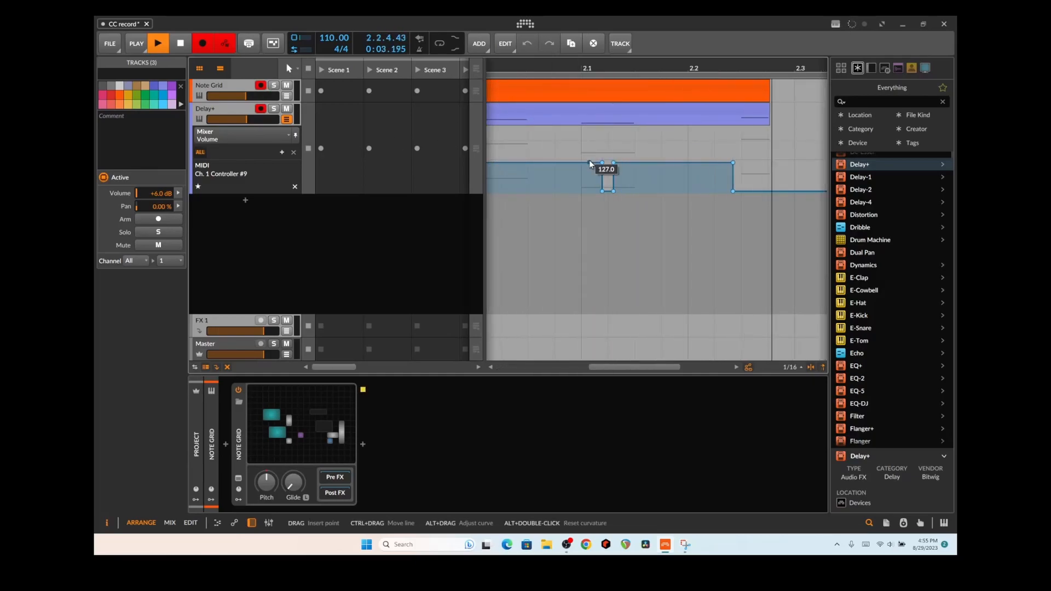
scroll(591, 164, down, 10)
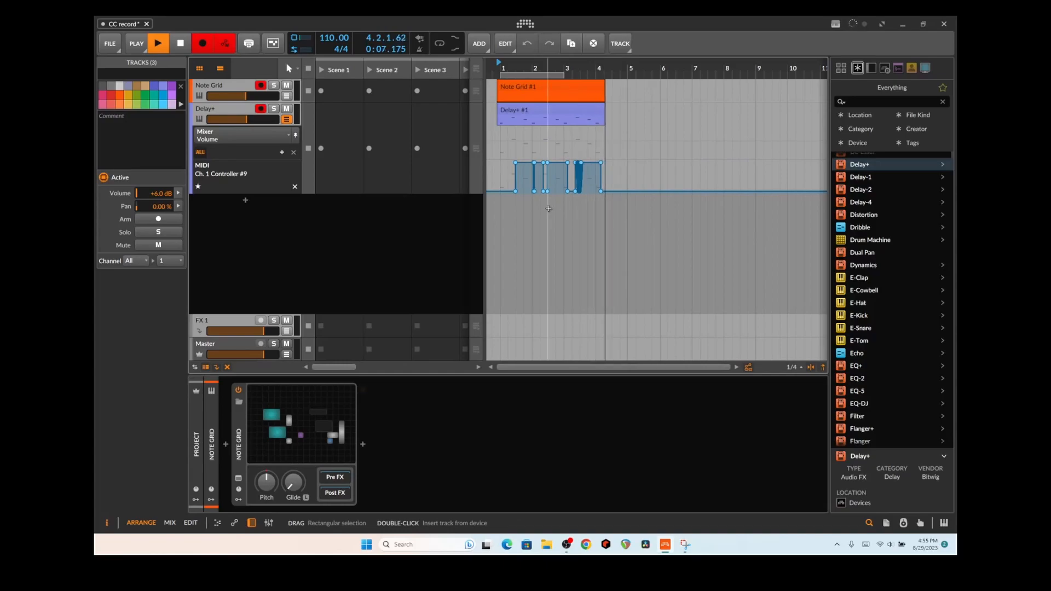
click(260, 86)
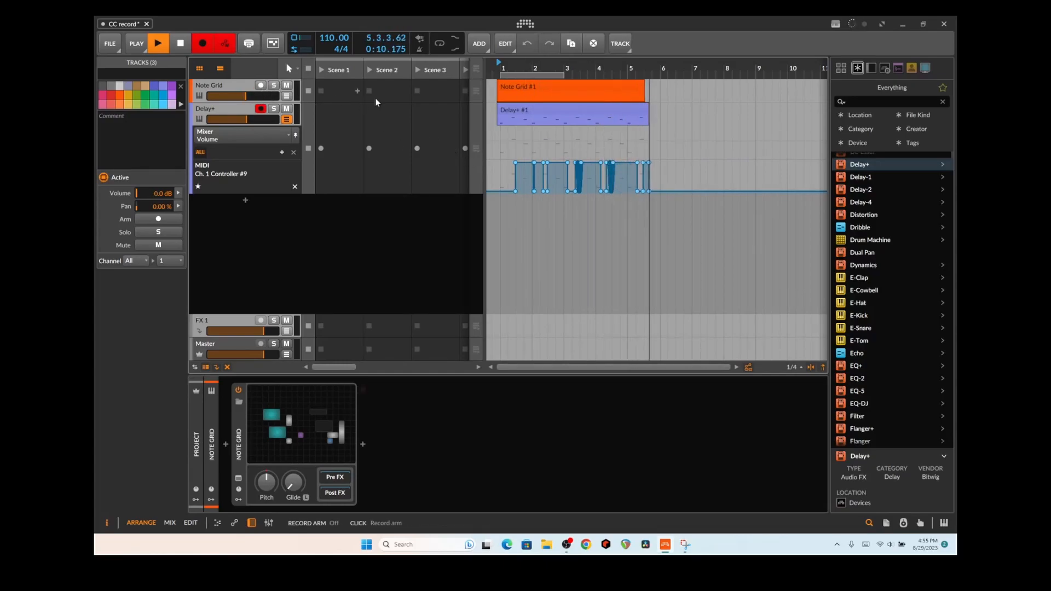
Step: Delete the Note Grid track's newly recorded clip and stop the recording
click(610, 90)
key(Delete)
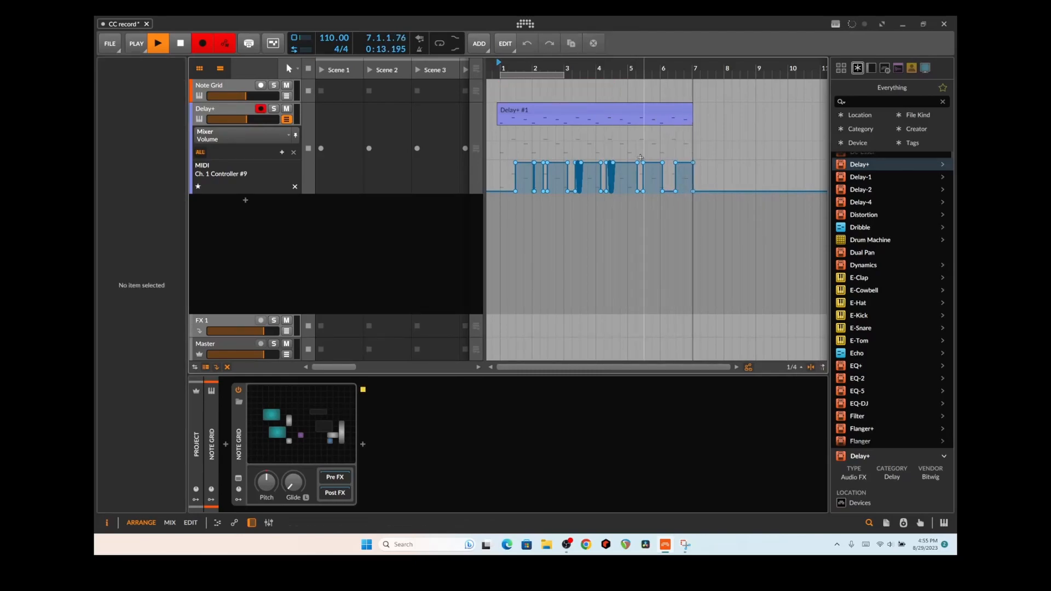
key(space)
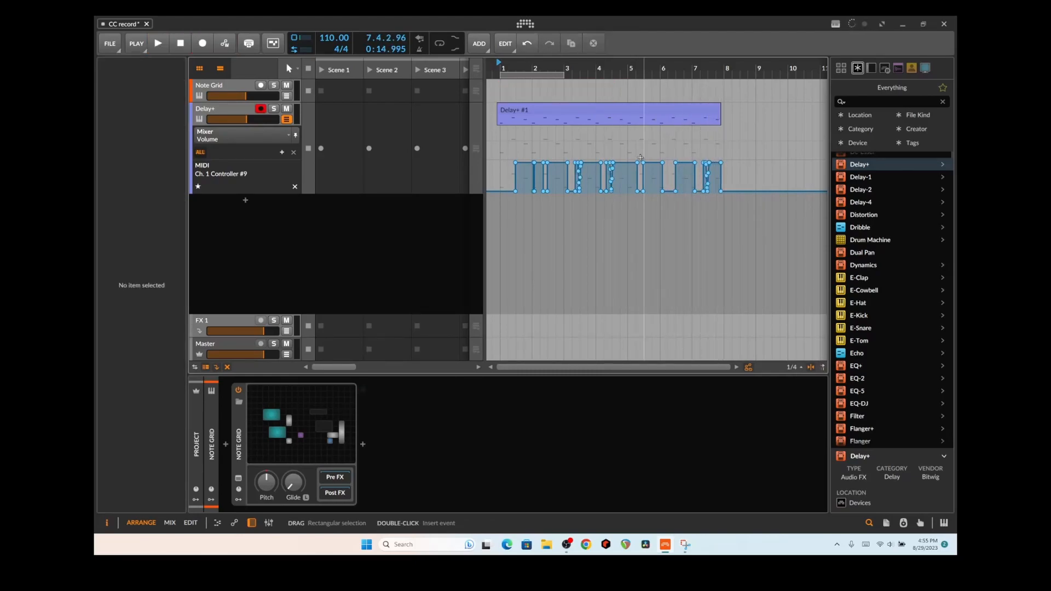
Step: Examine the recorded Ch. 1 Controller #9 automation curve along the Delay+ track
scroll(657, 214, up, 5)
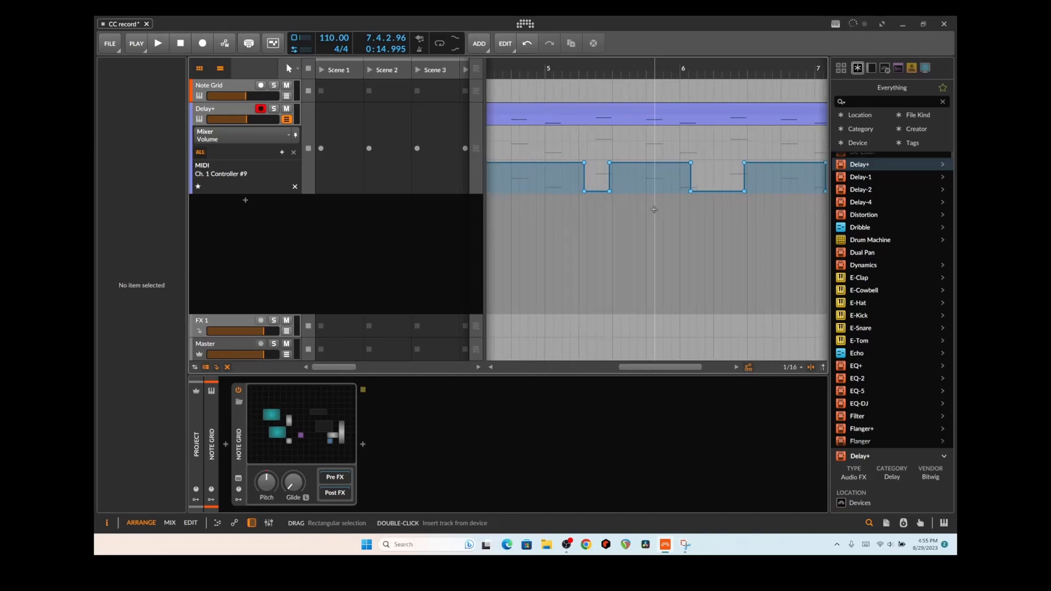
drag(663, 368, 603, 368)
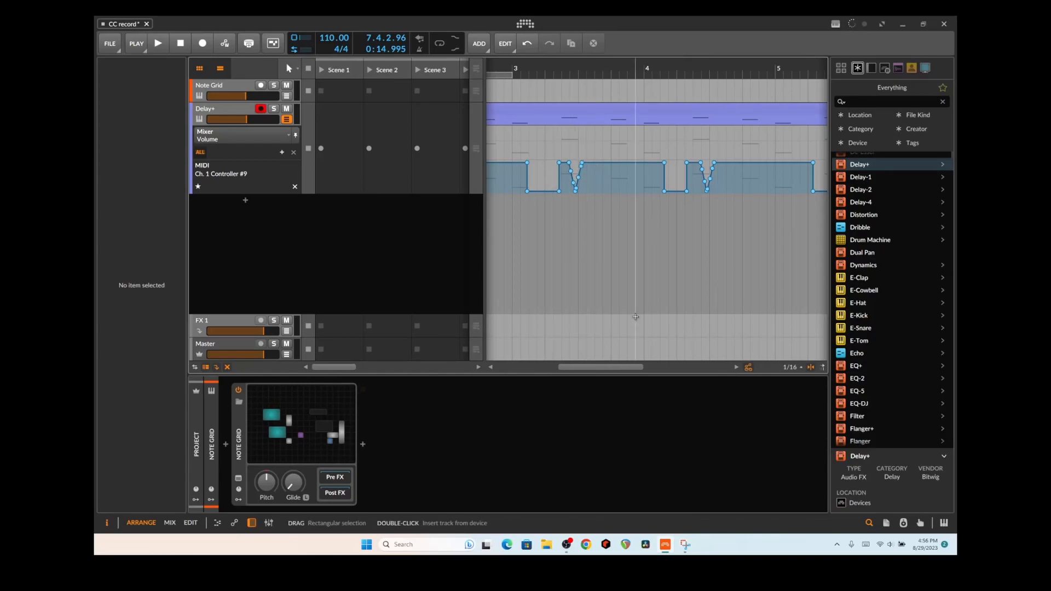
drag(607, 367, 556, 367)
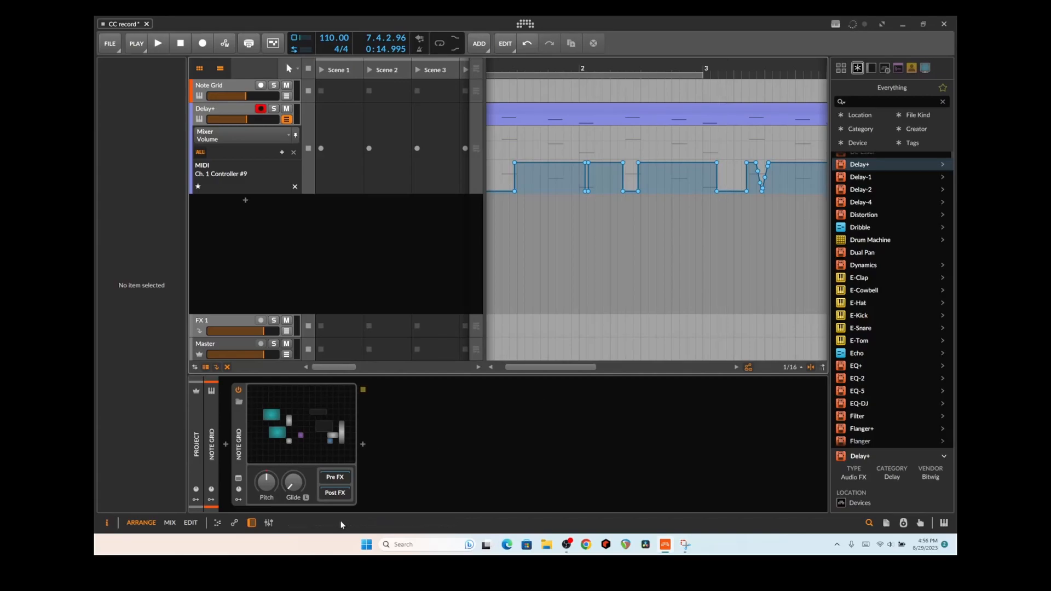
click(239, 499)
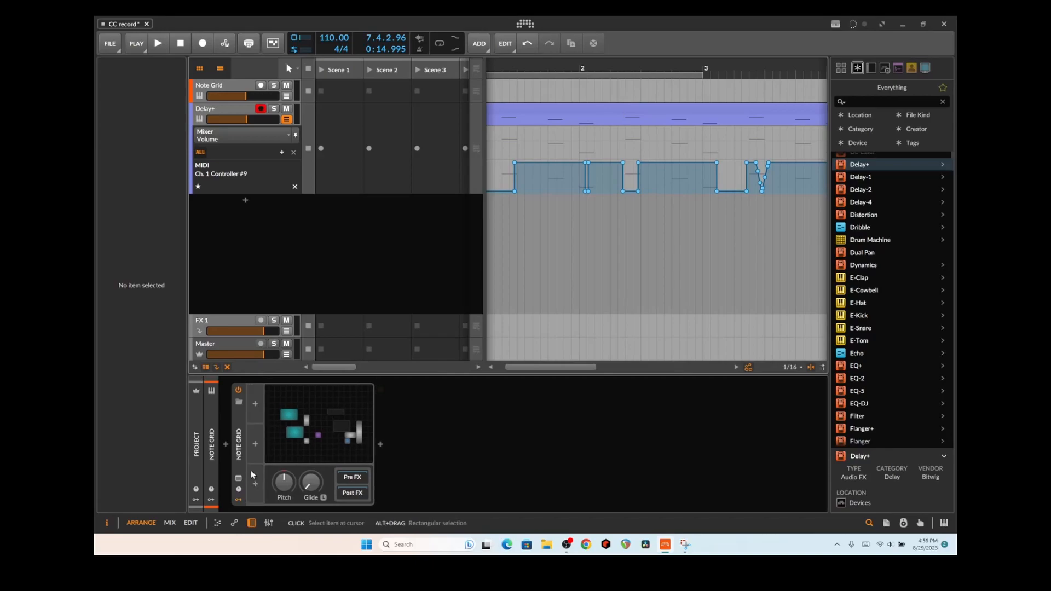
click(258, 406)
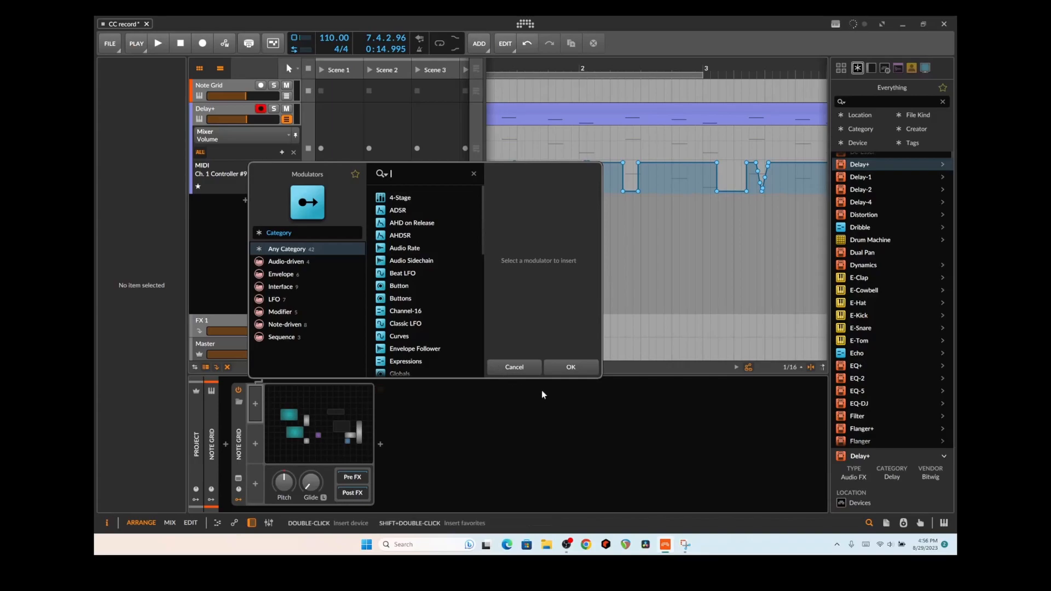
click(514, 367)
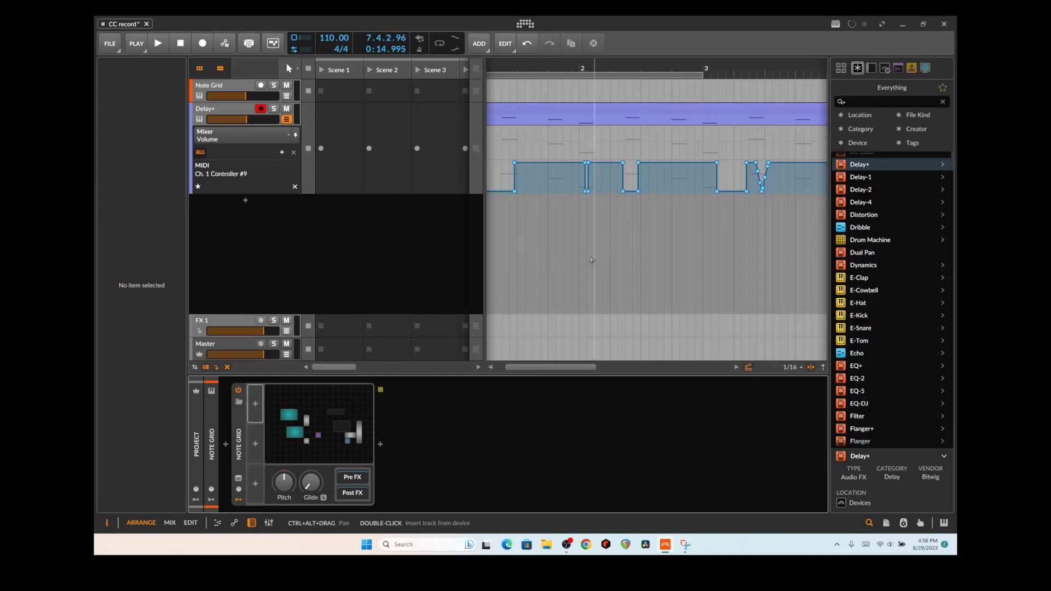
Step: Review the start of the recorded automation and the LFO-to-CC 9 routing in the Note Grid patch
mouse_move(585, 368)
mouse_down()
mouse_move(754, 369)
mouse_move(576, 368)
mouse_up()
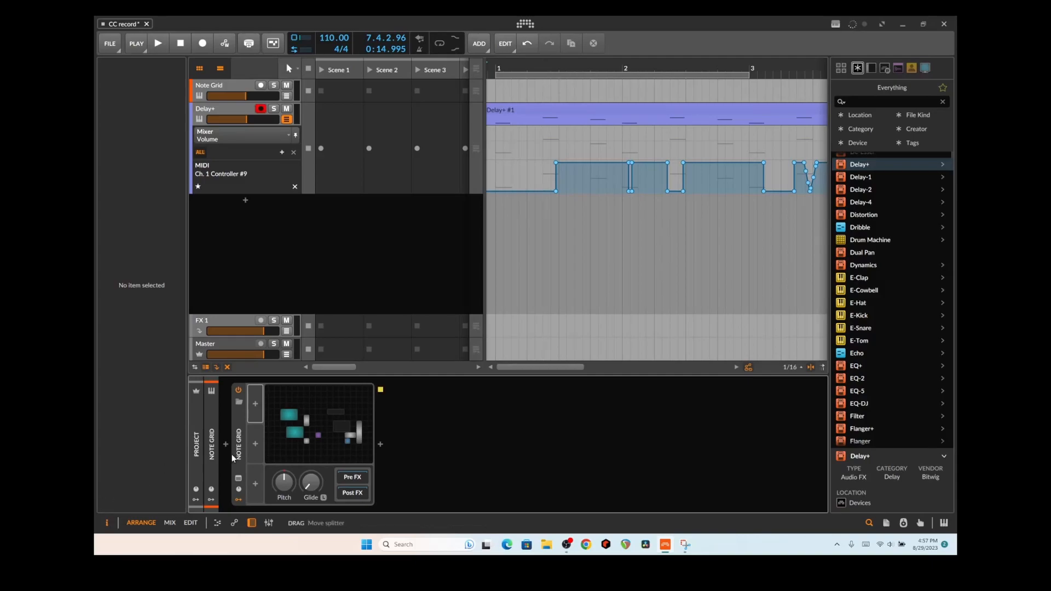
click(295, 436)
scroll(482, 310, down, 2)
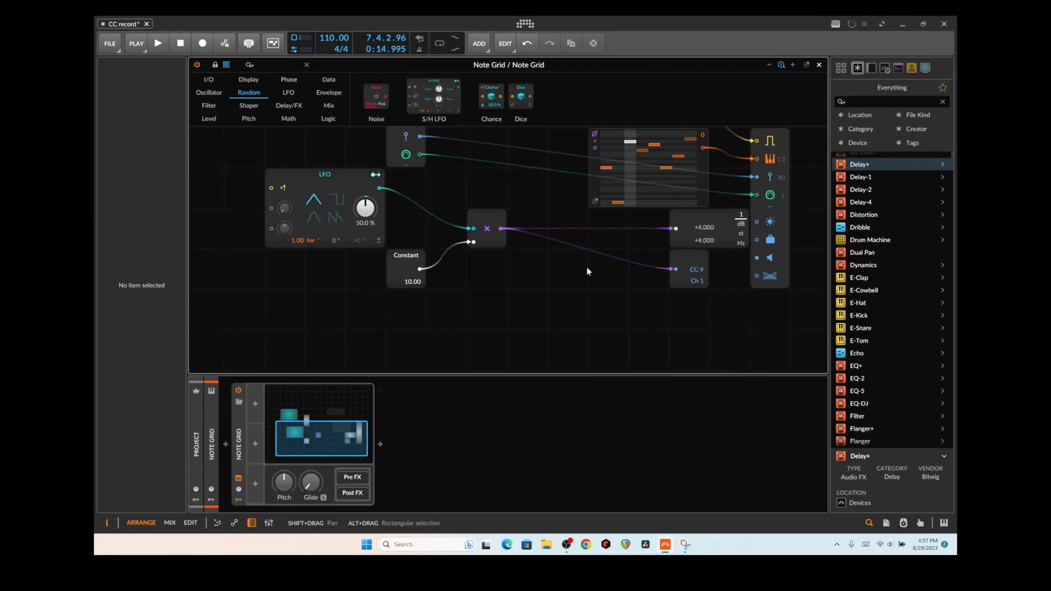
click(819, 65)
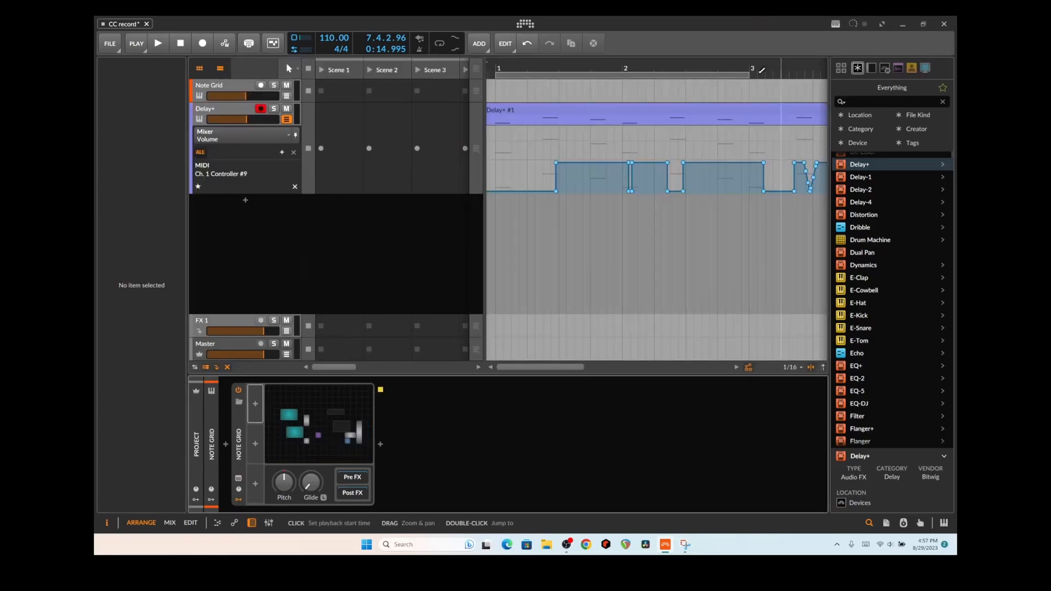
Step: Add a MIDI automation lane for Pitch Bend on channel 1 to the Delay+ track
click(245, 175)
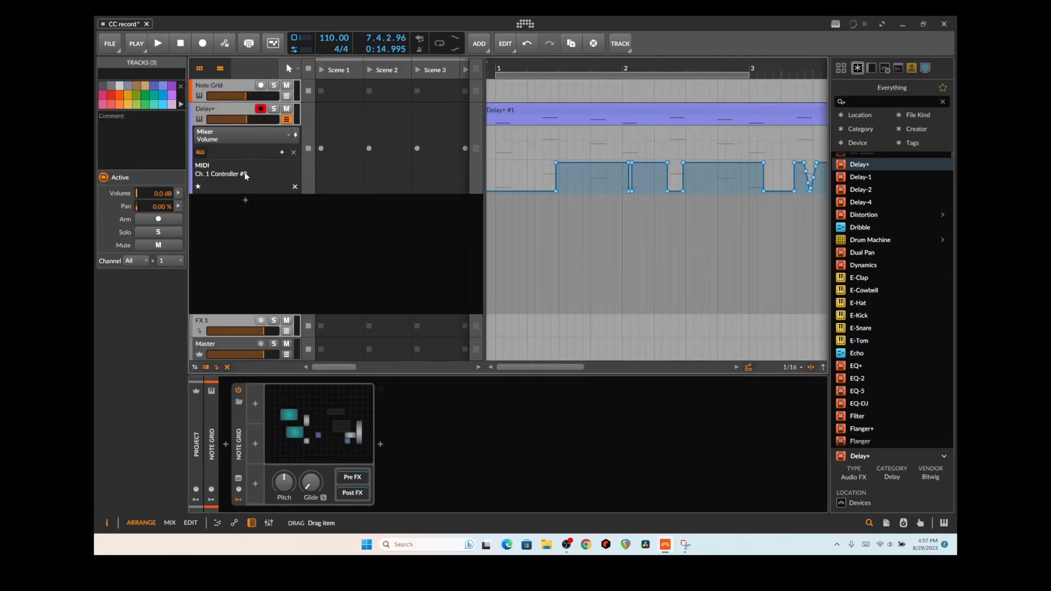
click(282, 151)
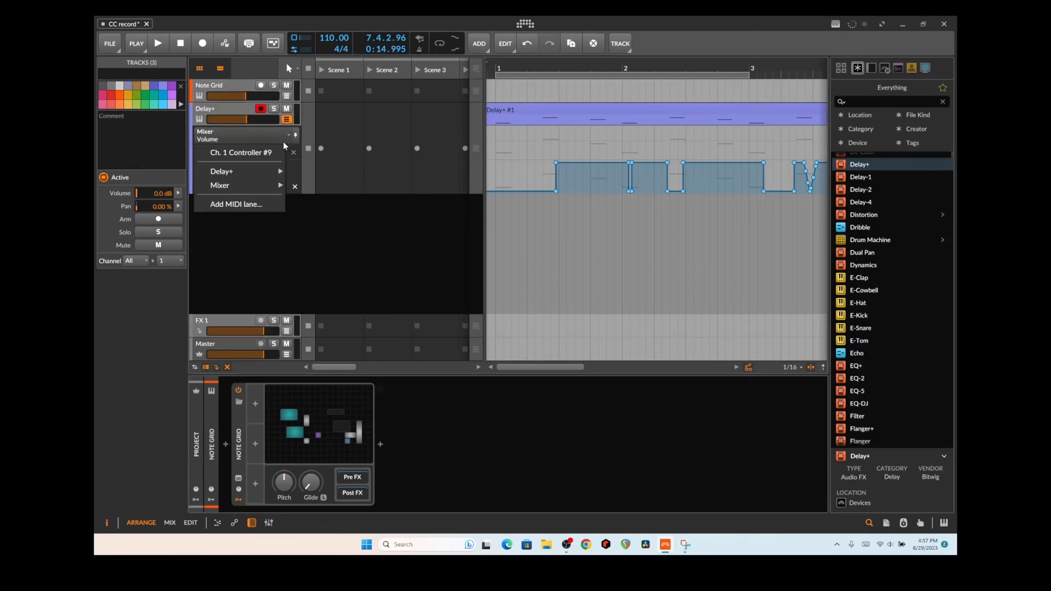
click(270, 202)
click(516, 282)
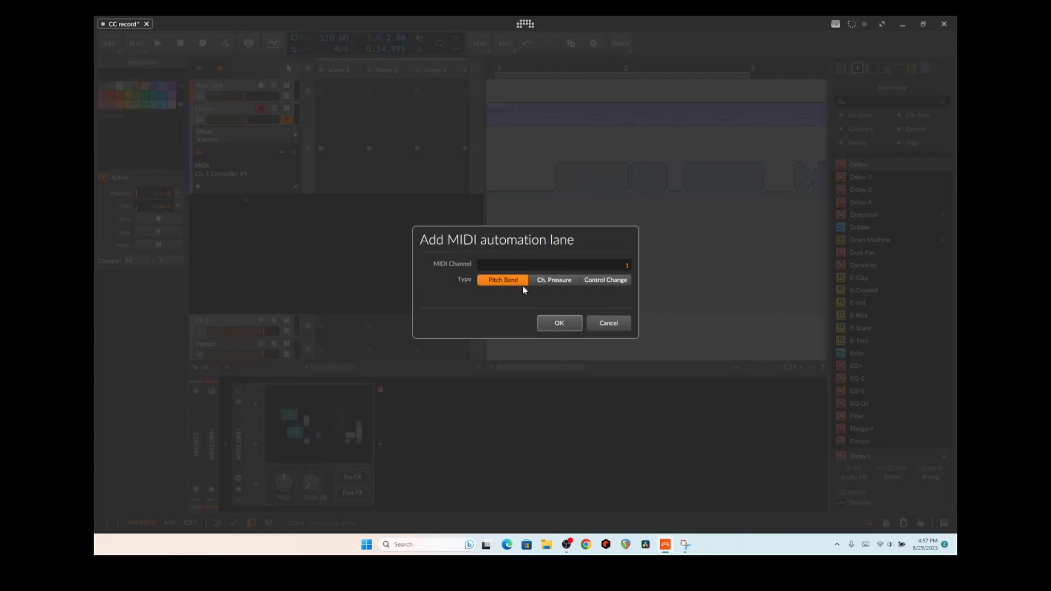
click(568, 321)
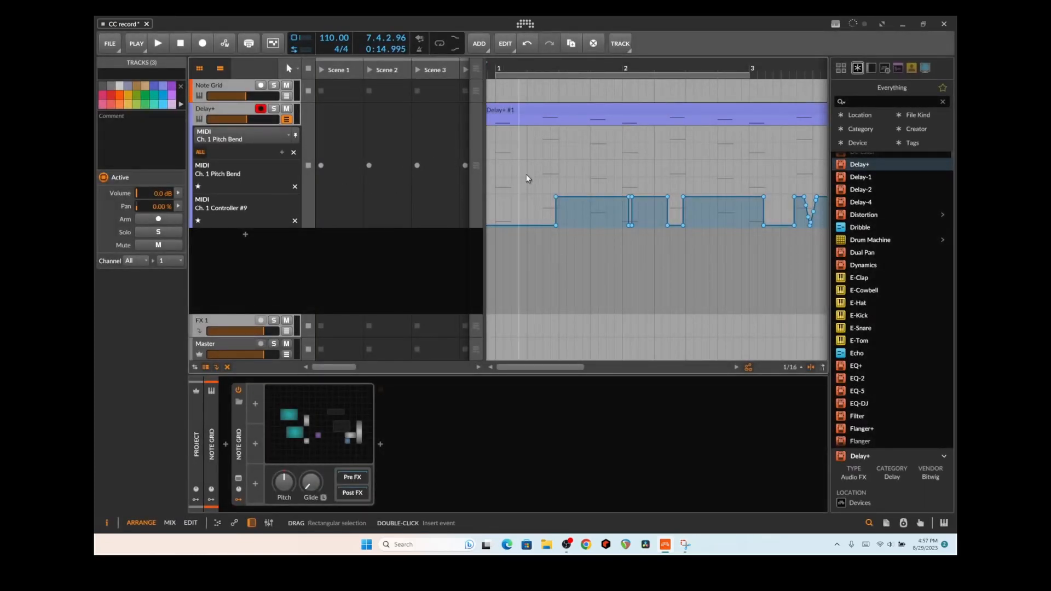
Step: Copy all the Ch. 1 Controller #9 automation points into the Pitch Bend lane at position 1.3.1.00
click(545, 199)
key(ctrl+a)
click(582, 206)
key(ctrl+a)
click(574, 211)
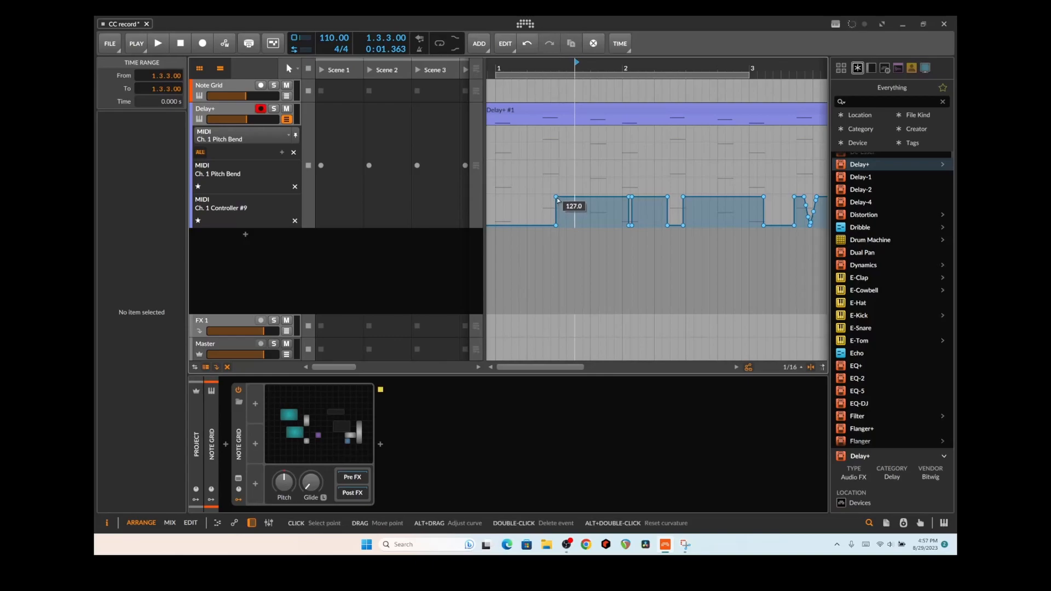
click(556, 197)
key(Escape)
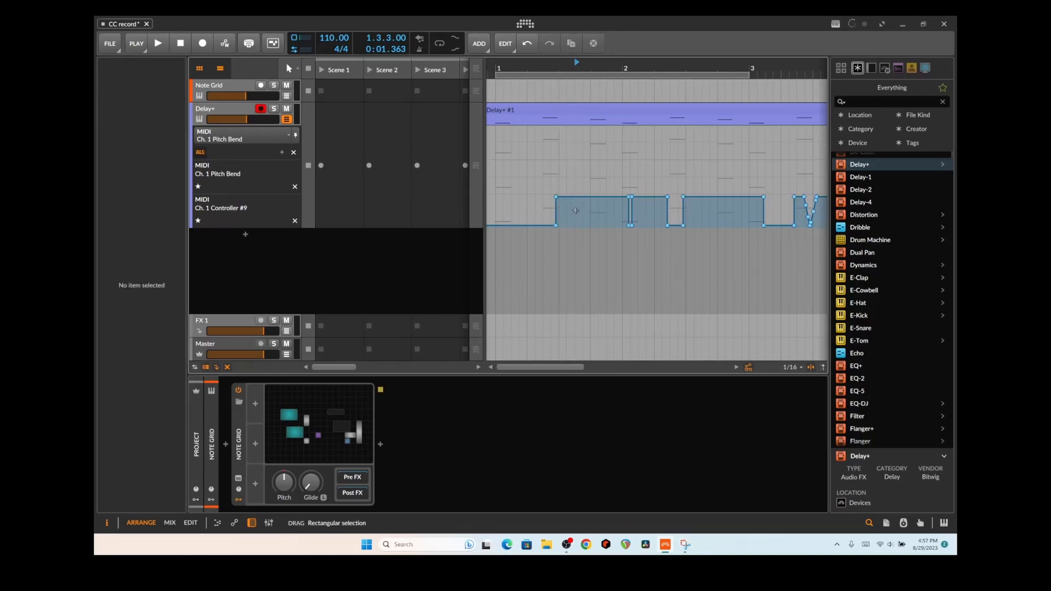
click(557, 197)
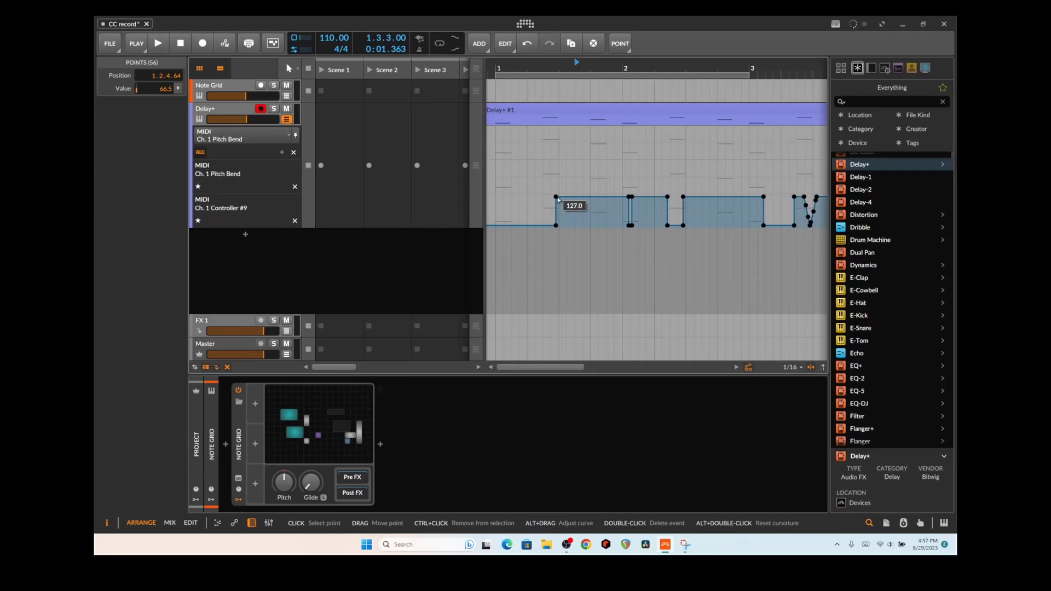
click(558, 181)
key(ctrl+v)
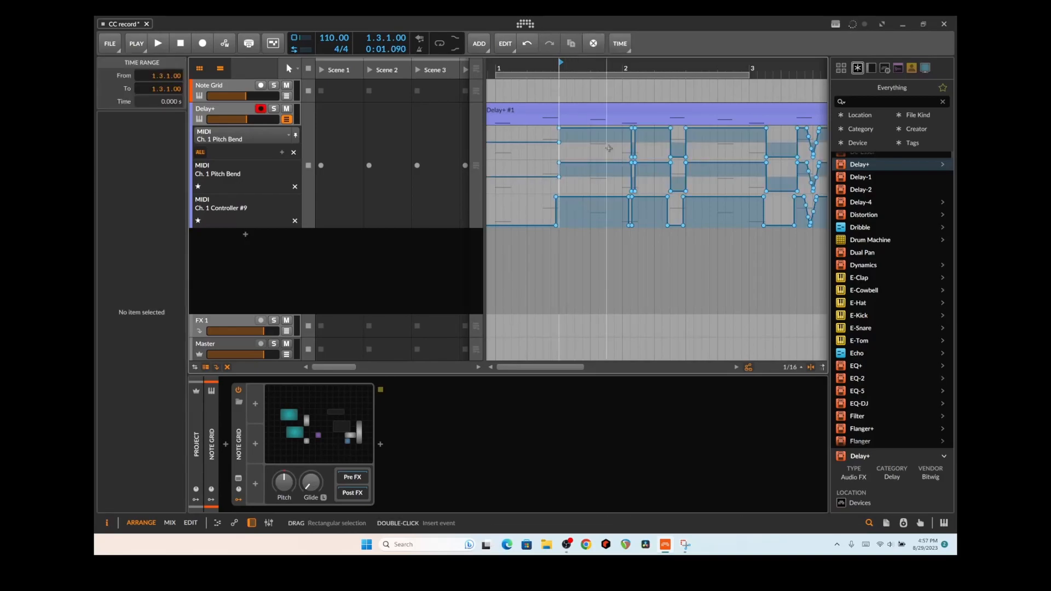
scroll(615, 159, down, 3)
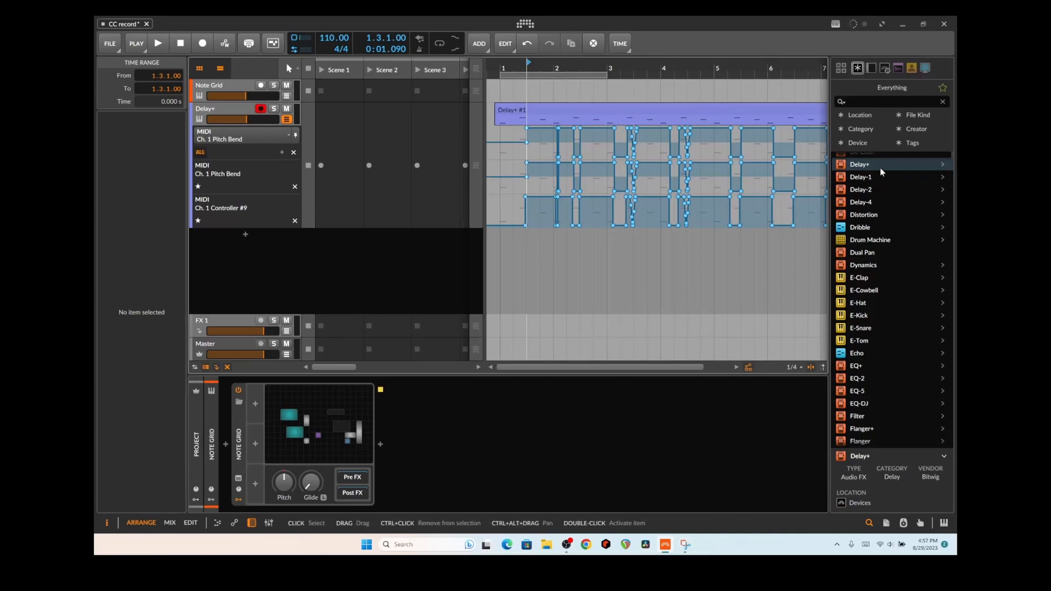
Step: Replace the Note Grid device with a Phase-4 synth found by searching for "phase", and briefly play the arrangement
click(240, 426)
key(Delete)
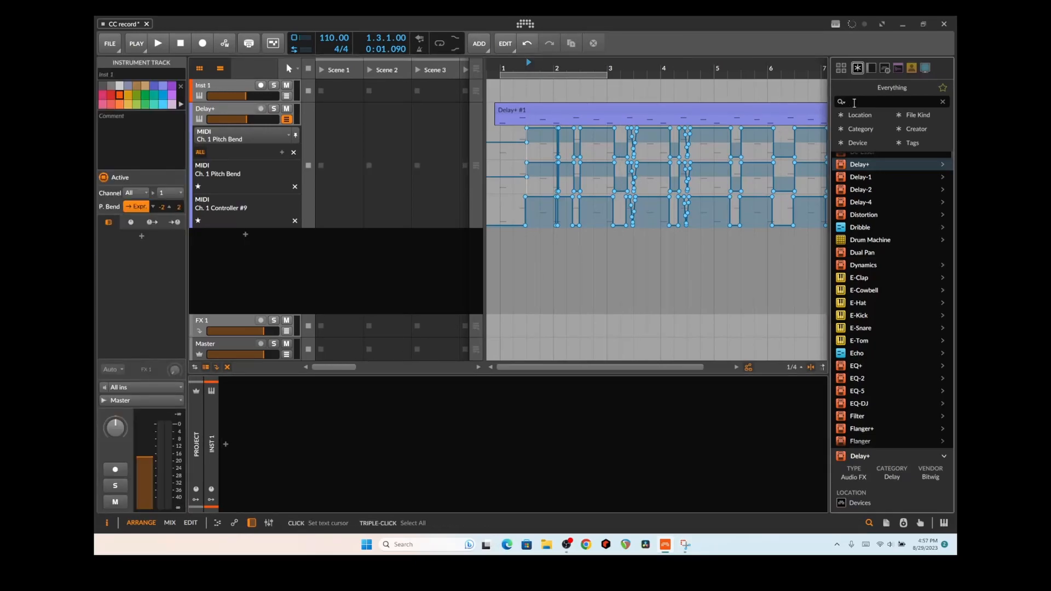
text(m)
drag(864, 104, 763, 107)
text(pha)
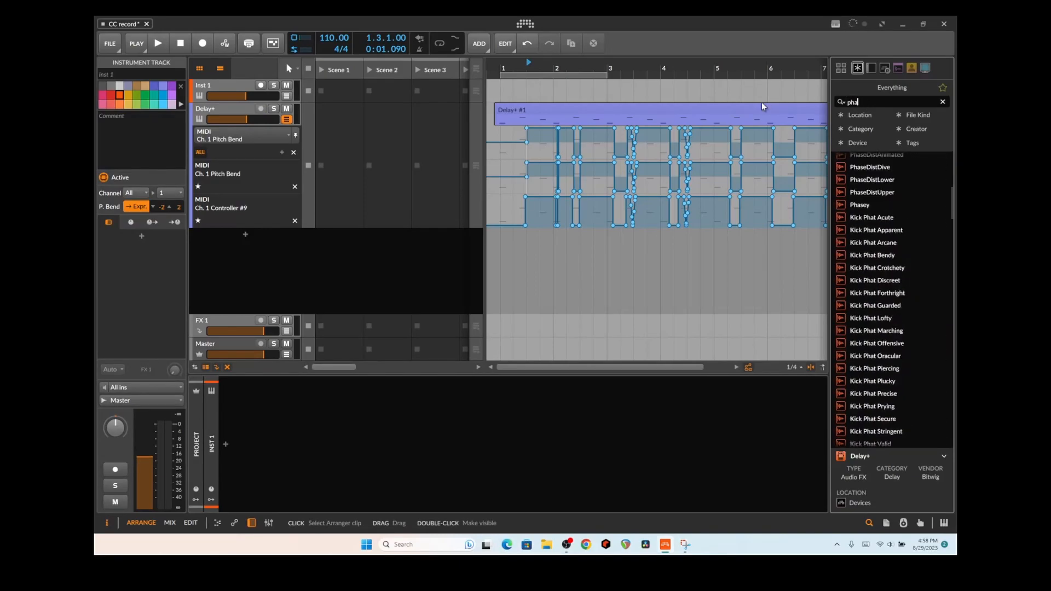
text(se)
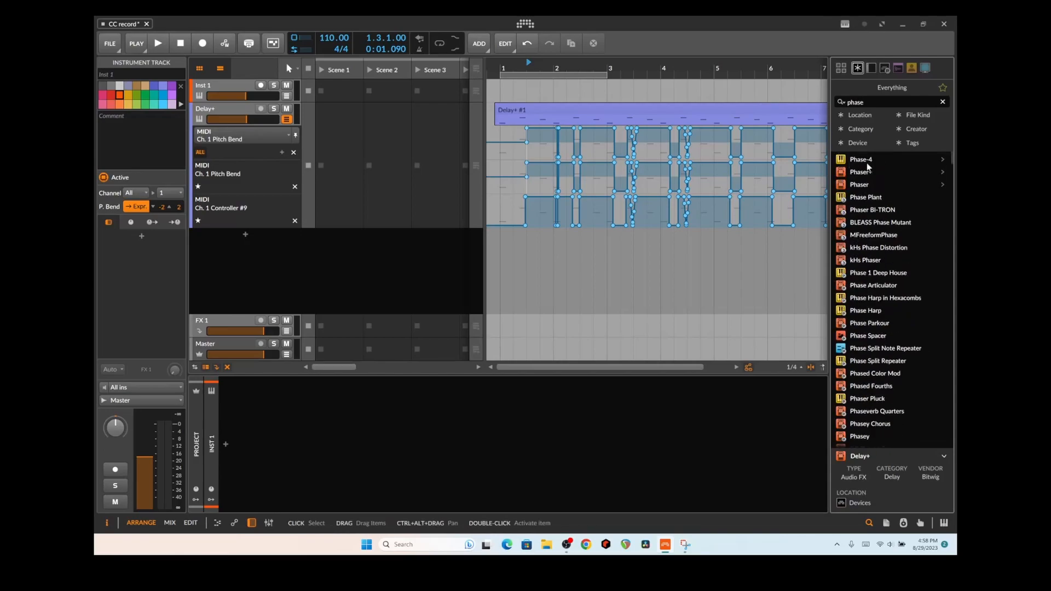
mouse_move(872, 158)
mouse_down()
mouse_move(854, 192)
mouse_move(540, 434)
mouse_up()
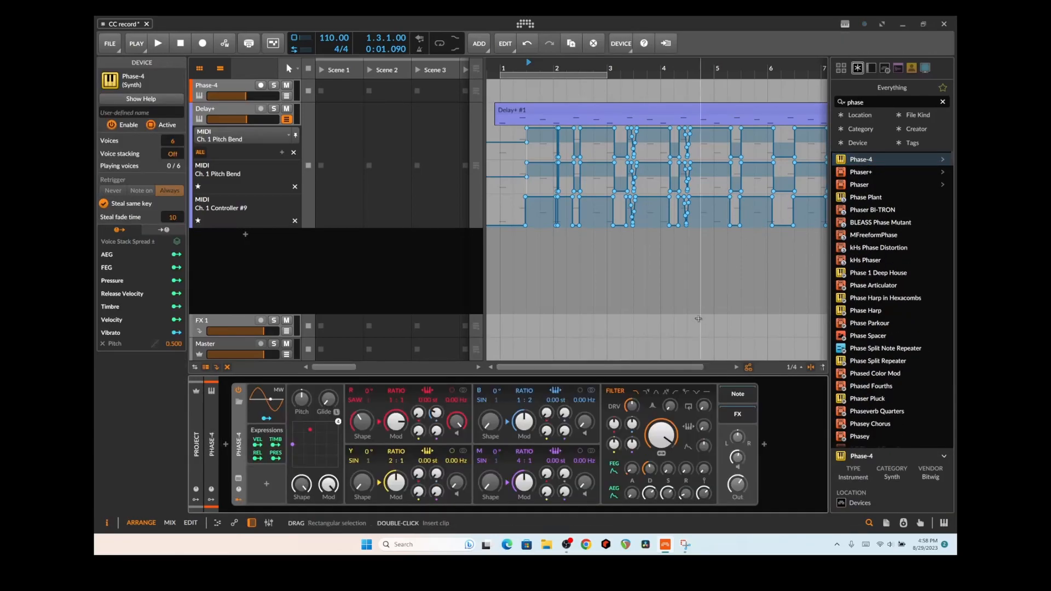
key(space)
key(space)
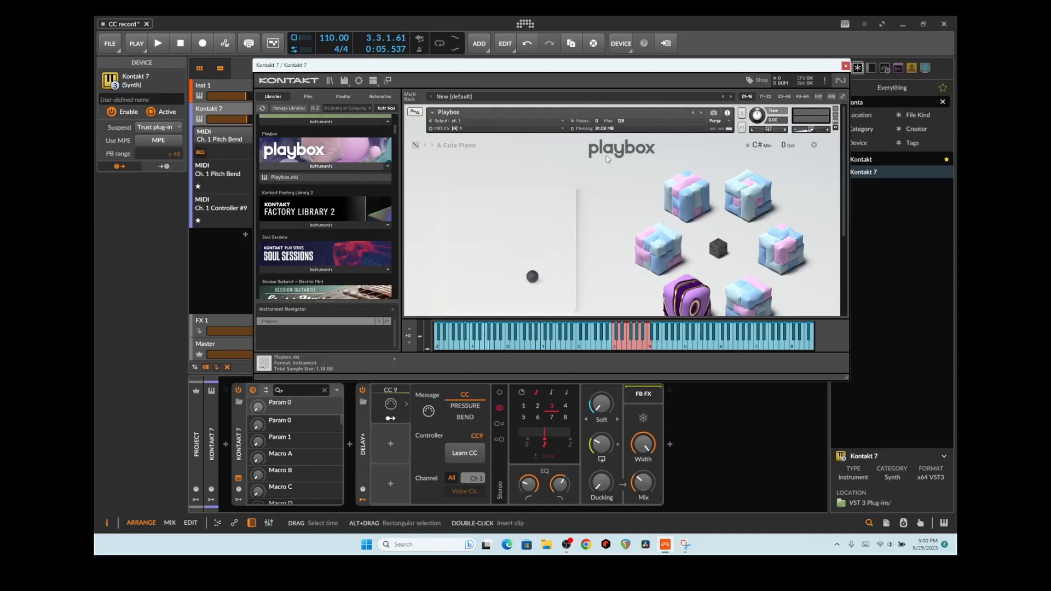
Step: Play the arrangement through Kontakt 7's Playbox instrument, stop playback, and close the plug-in window
click(507, 18)
key(space)
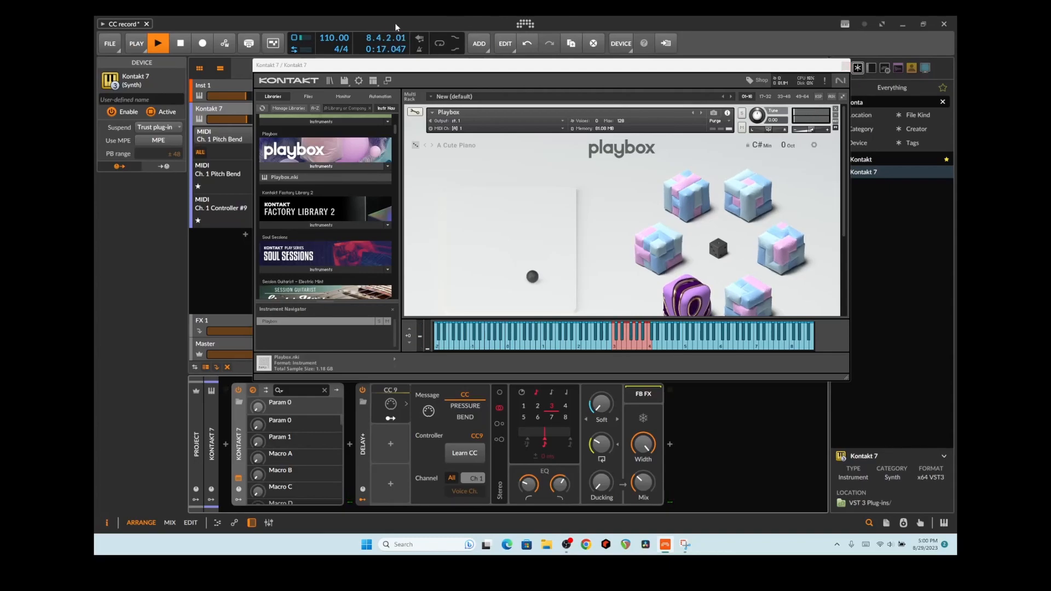
click(181, 43)
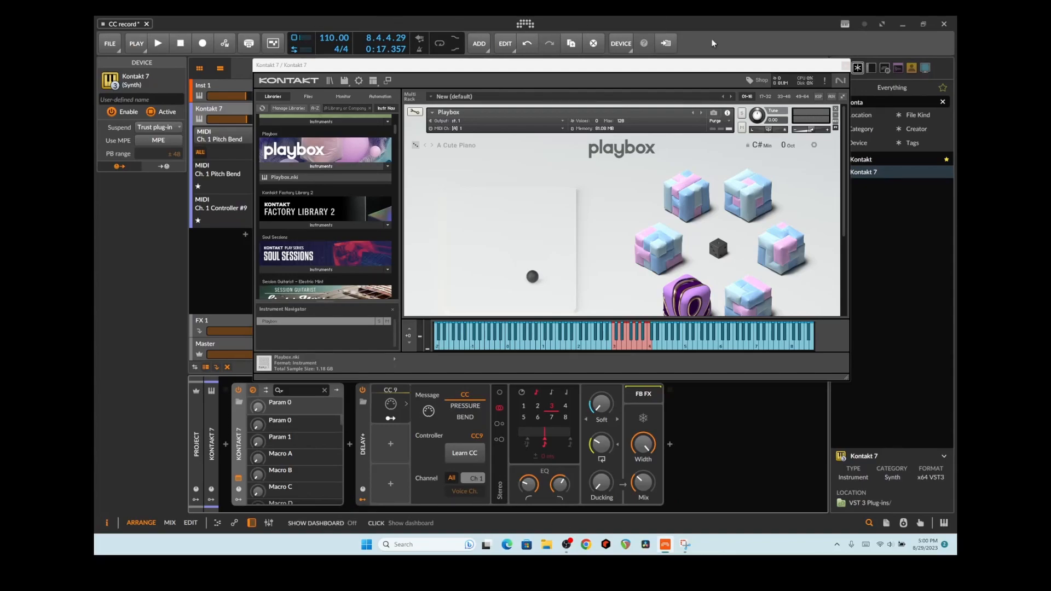
click(845, 66)
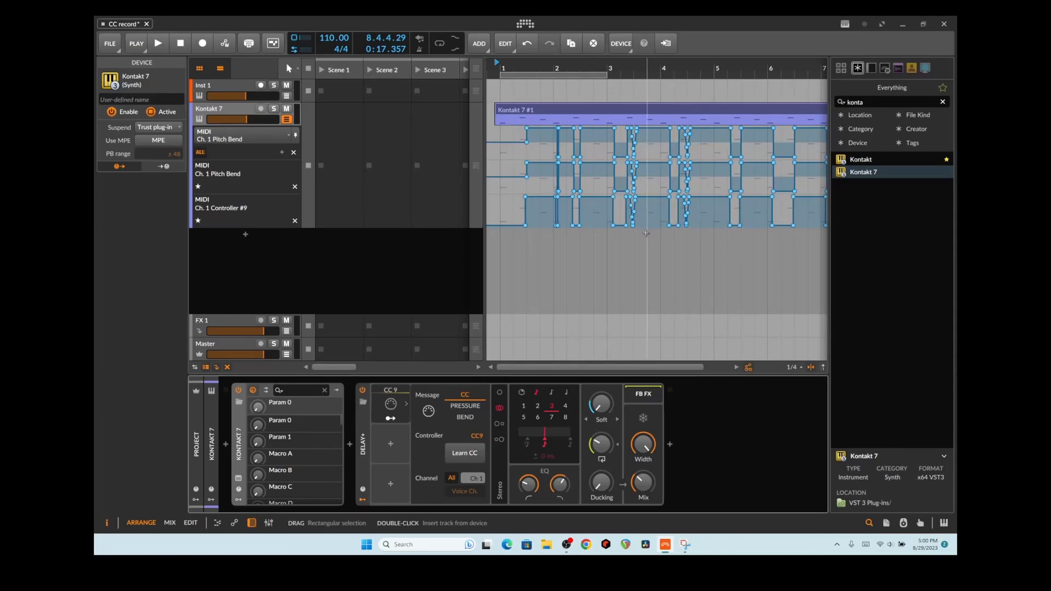
Step: Undo the Kontakt 7 and Phase-4 device changes until the Note Grid device is back on the first instrument track
click(619, 174)
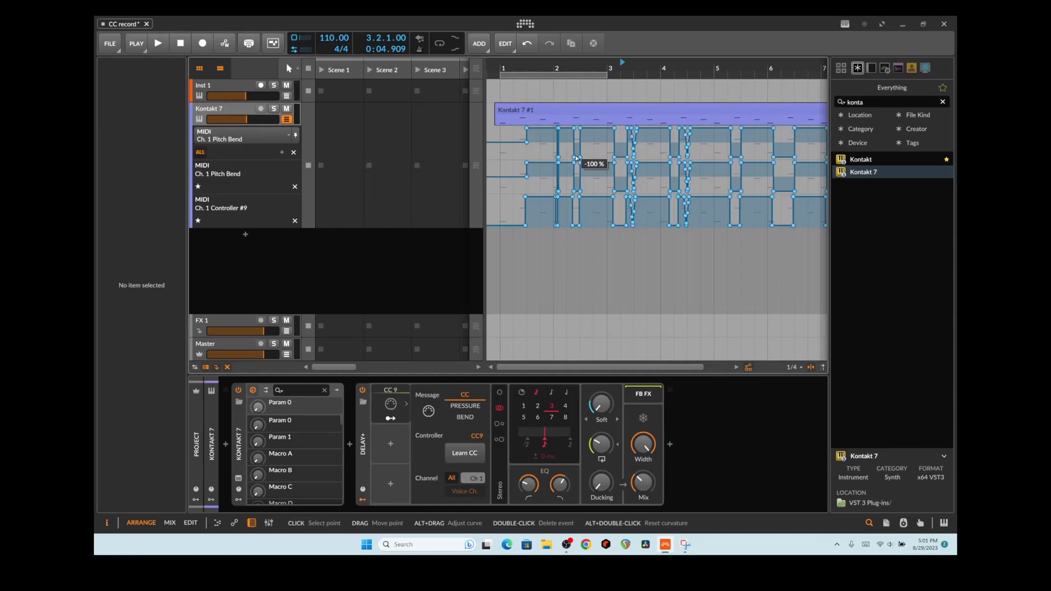
click(224, 100)
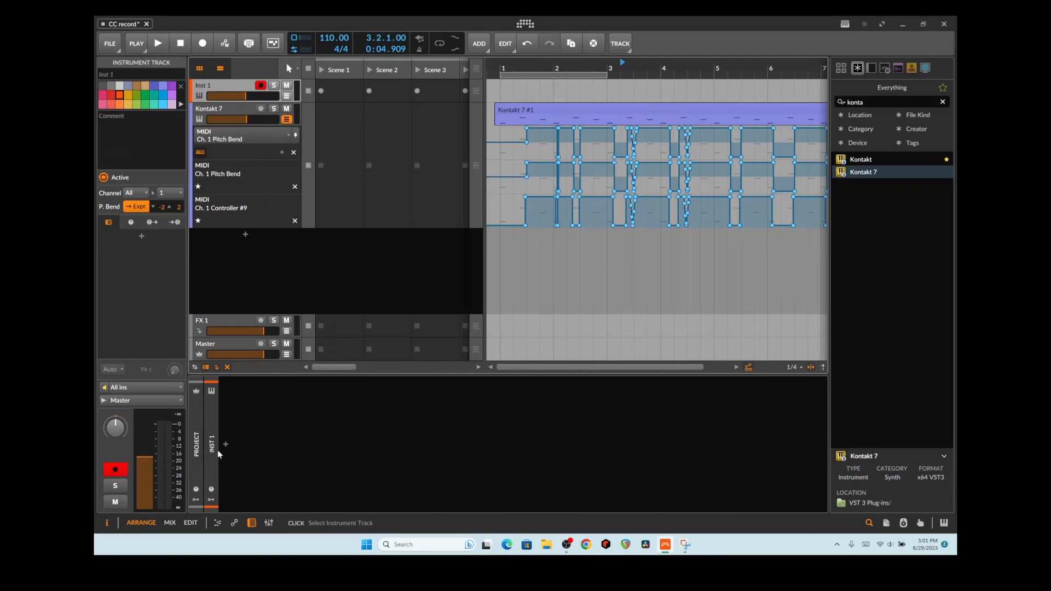
click(307, 464)
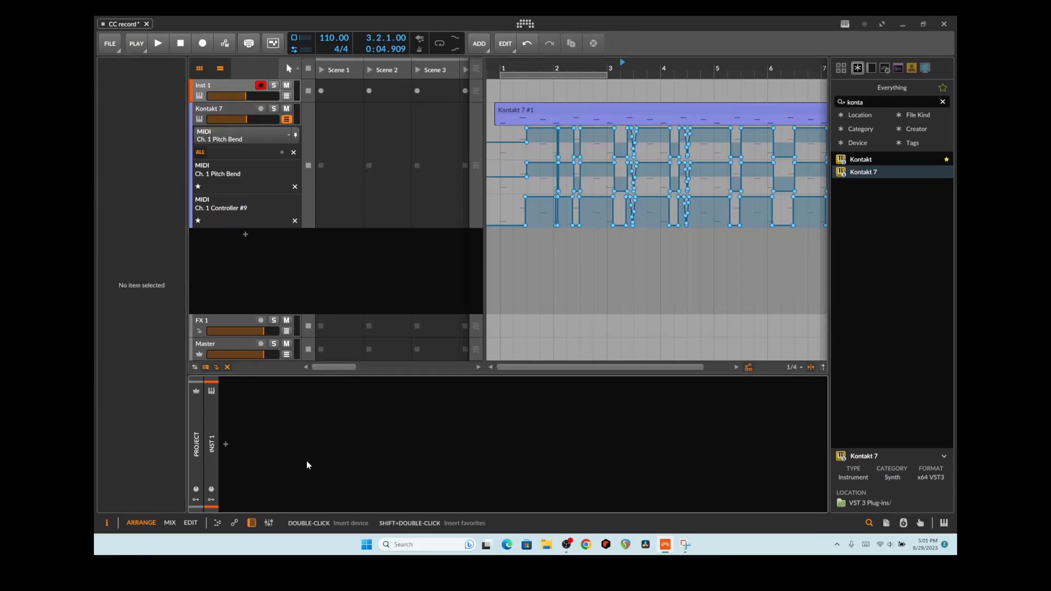
key(ctrl+z)
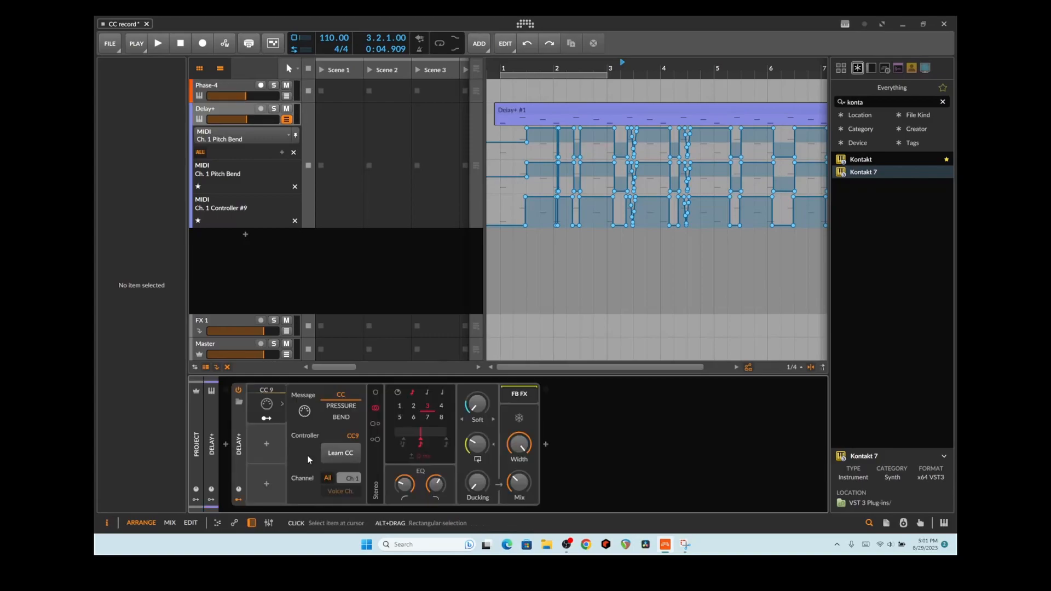
key(ctrl+z)
click(229, 89)
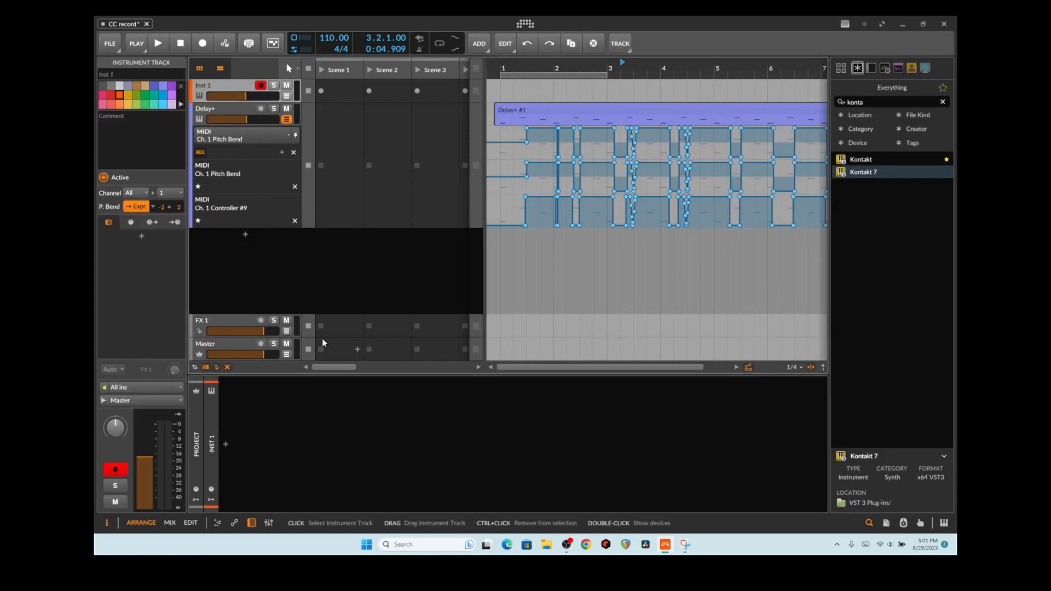
key(ctrl+z)
Step: Open the Note Grid patch in an enlarged editor and select its CC 9 output module
double_click(317, 423)
double_click(318, 423)
double_click(318, 423)
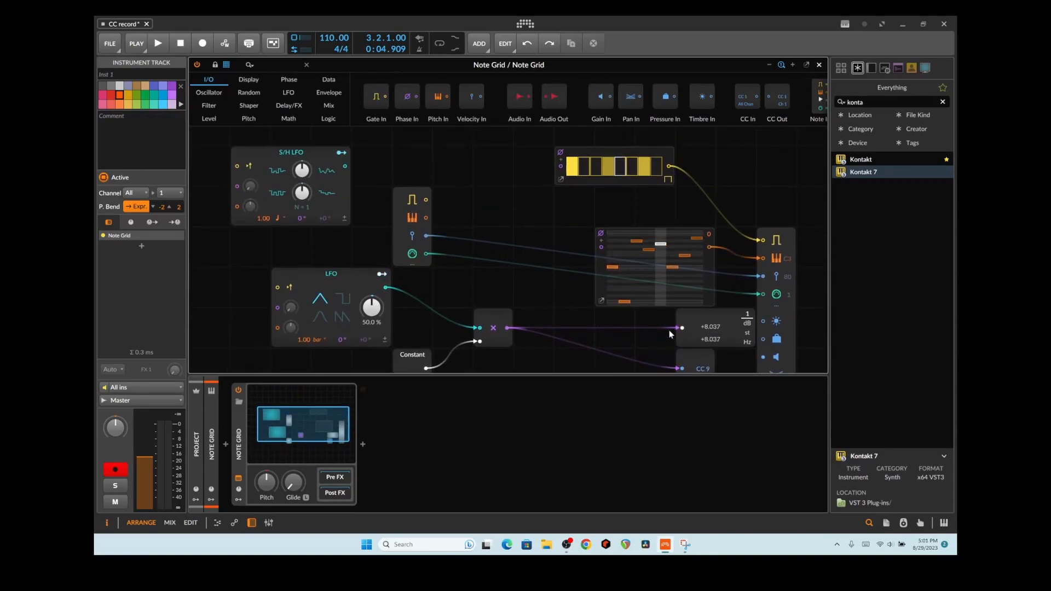
drag(565, 376, 570, 476)
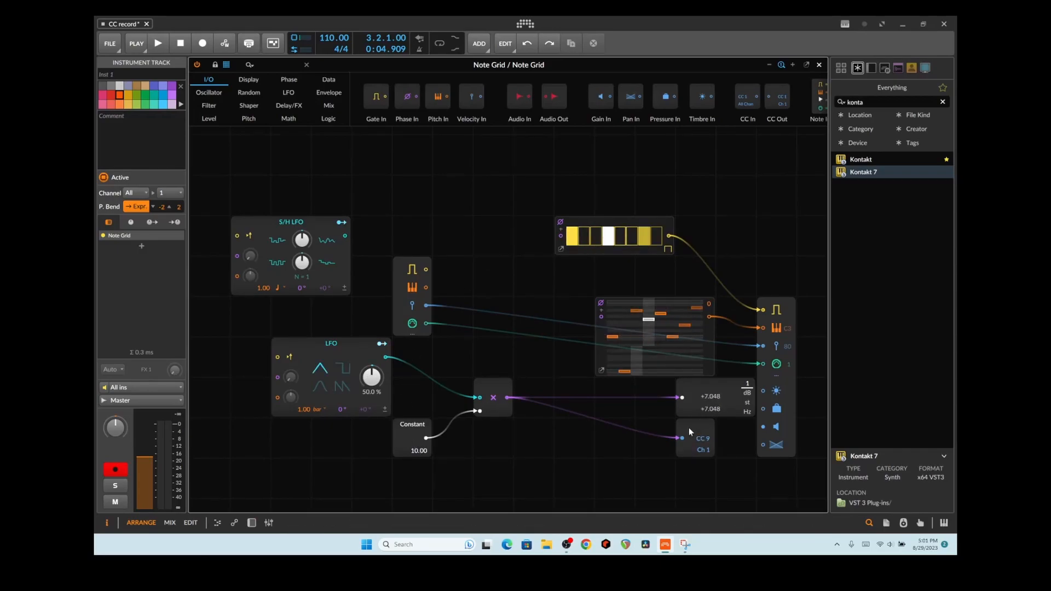
click(689, 451)
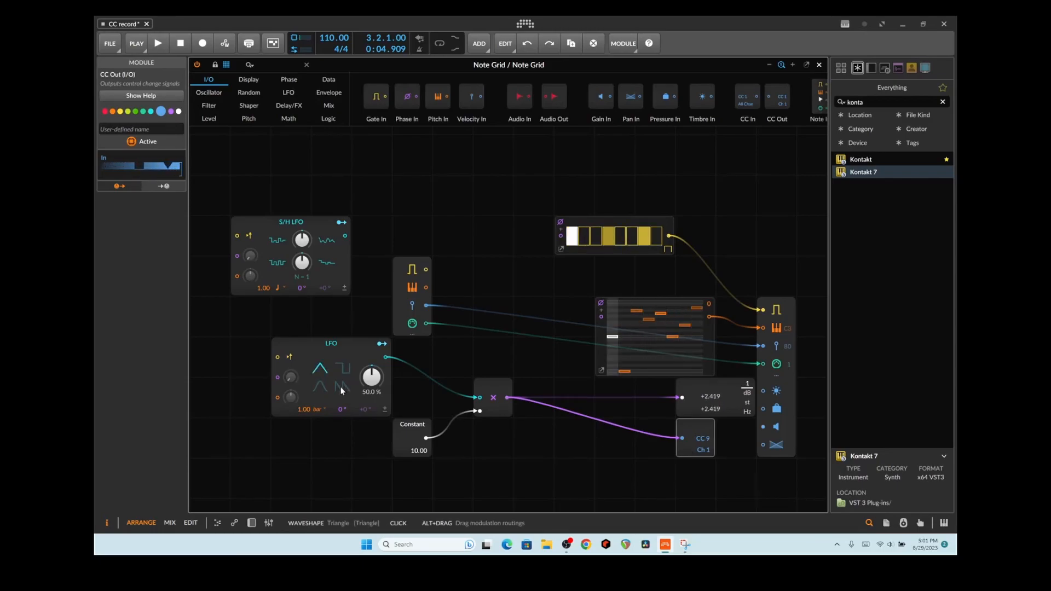
Step: Try the square waveshape on the LFO feeding CC 9 and set its rate to 15.00 bars
click(341, 366)
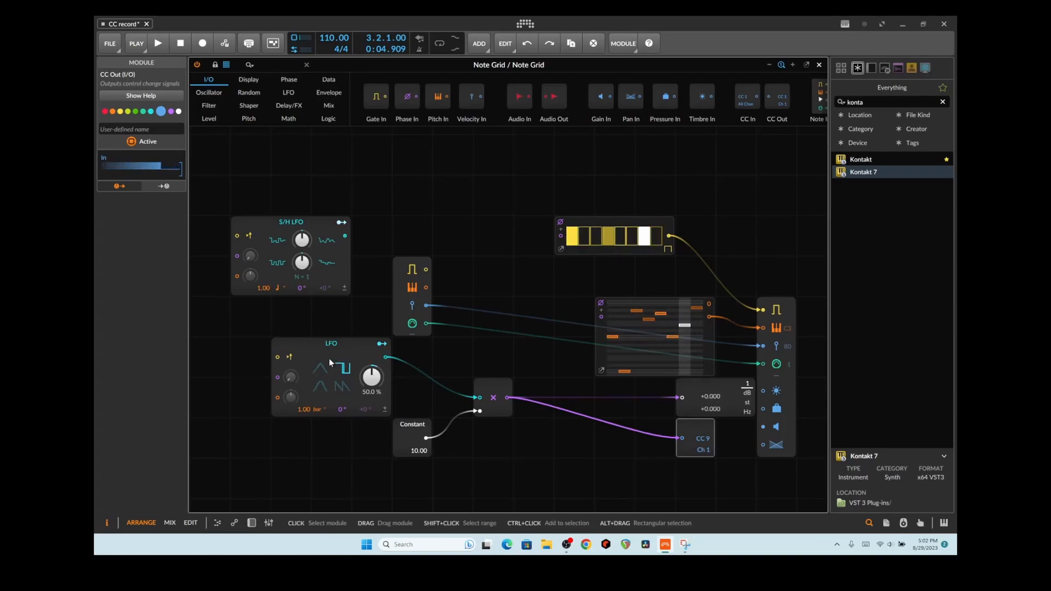
click(318, 410)
click(317, 409)
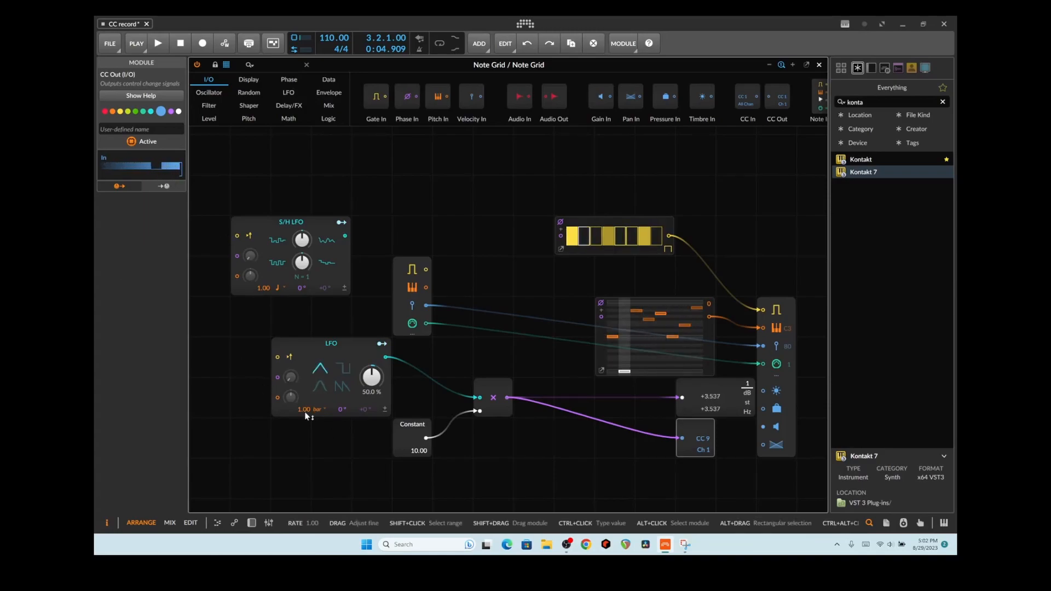
drag(306, 411, 306, 380)
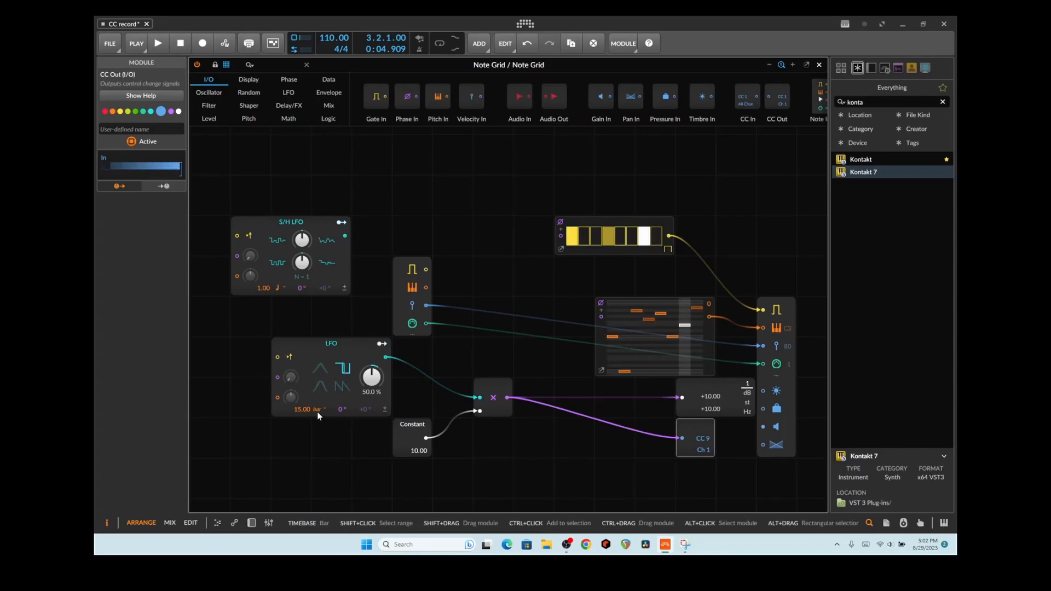
Step: Set the S/H LFO's rate to 2.00 bars and shift the triangle LFO's phase to about 130°
click(277, 287)
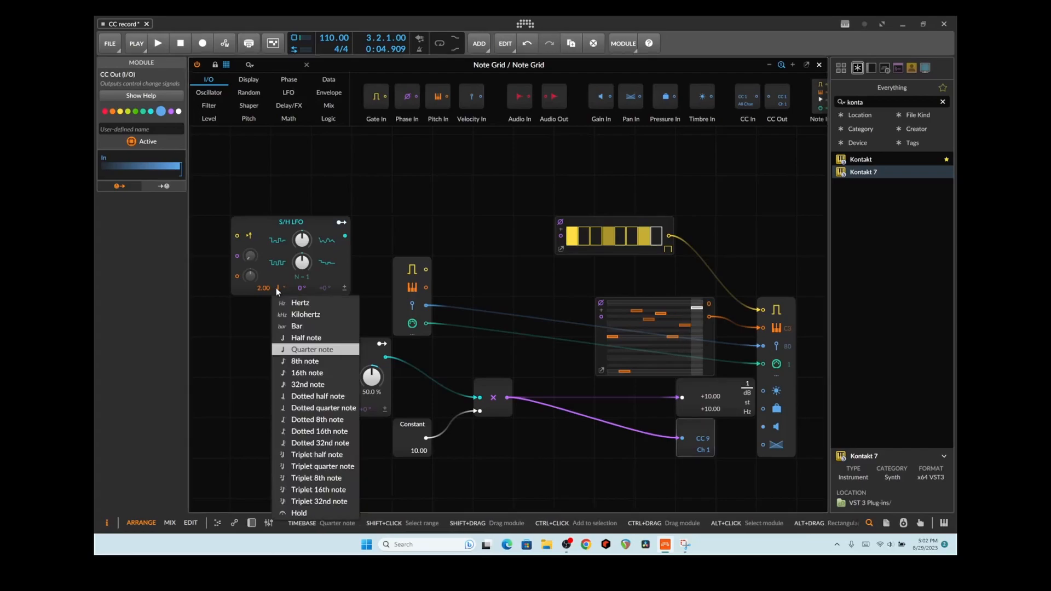
click(298, 326)
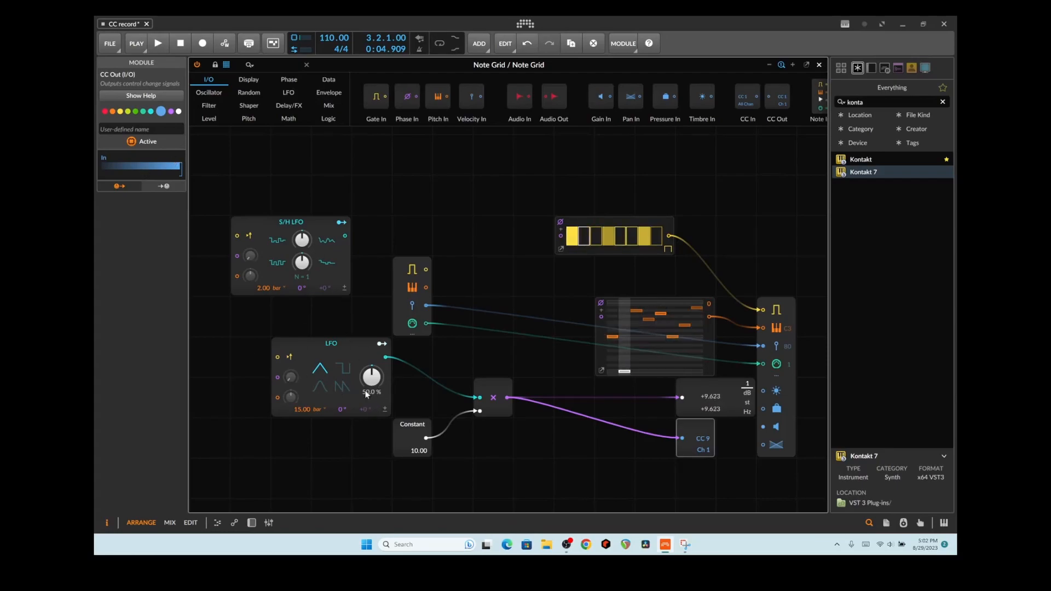
drag(334, 407, 334, 383)
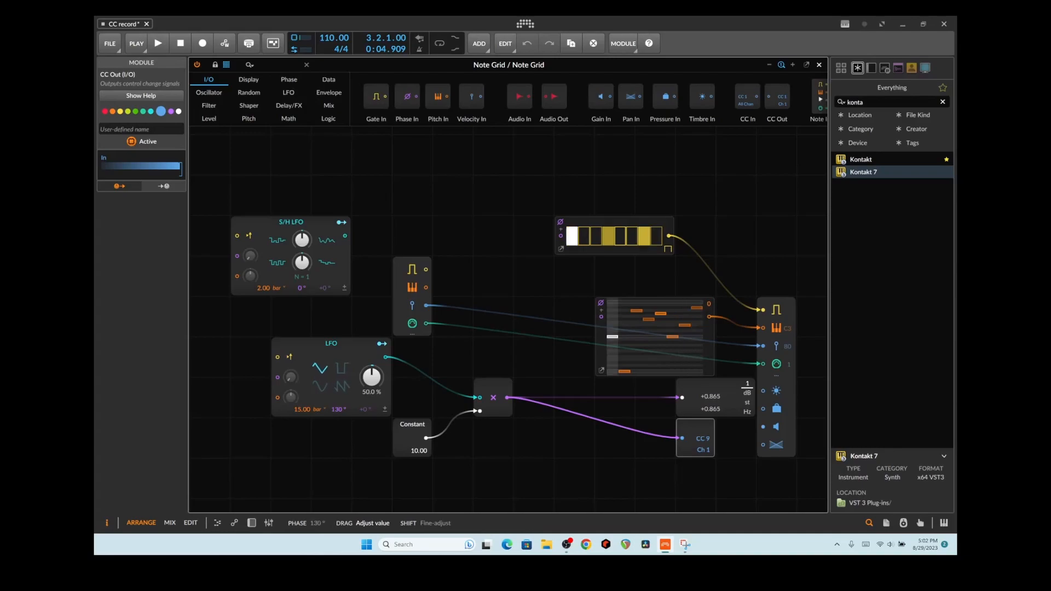